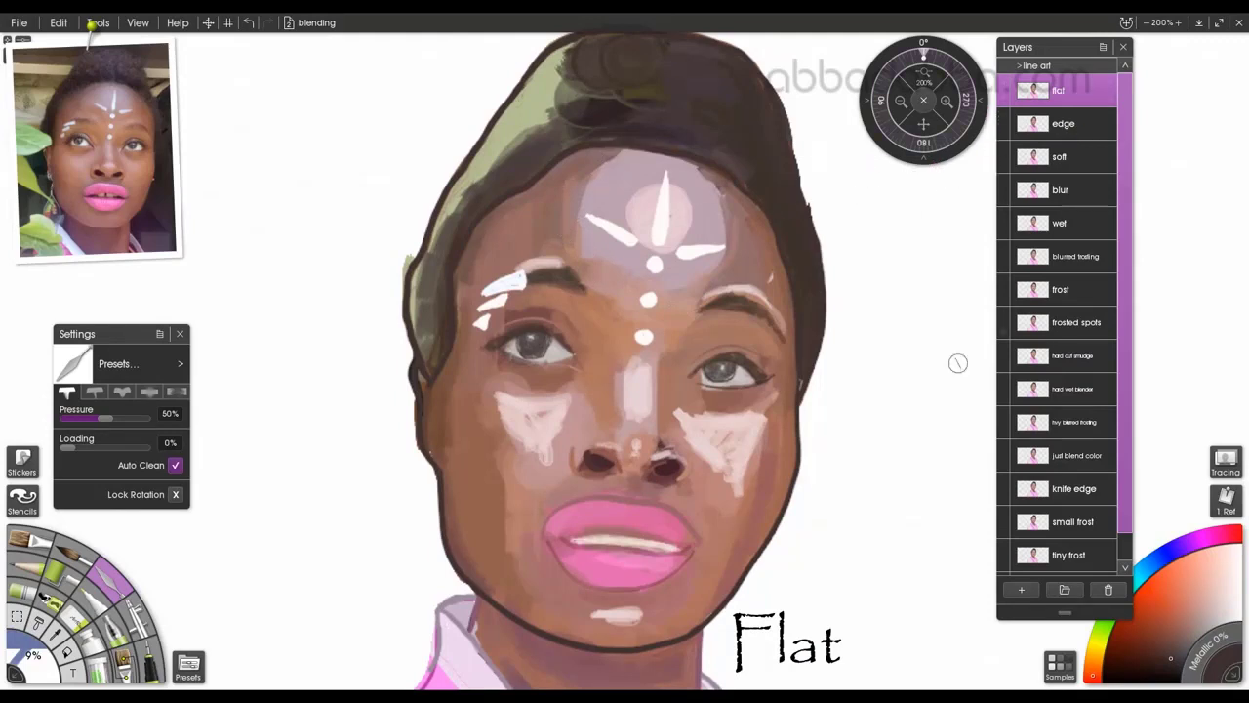
Undo the last stroke and pull several hair strokes outward from the head's right edge with the Flat knife
key("ctrl+z")
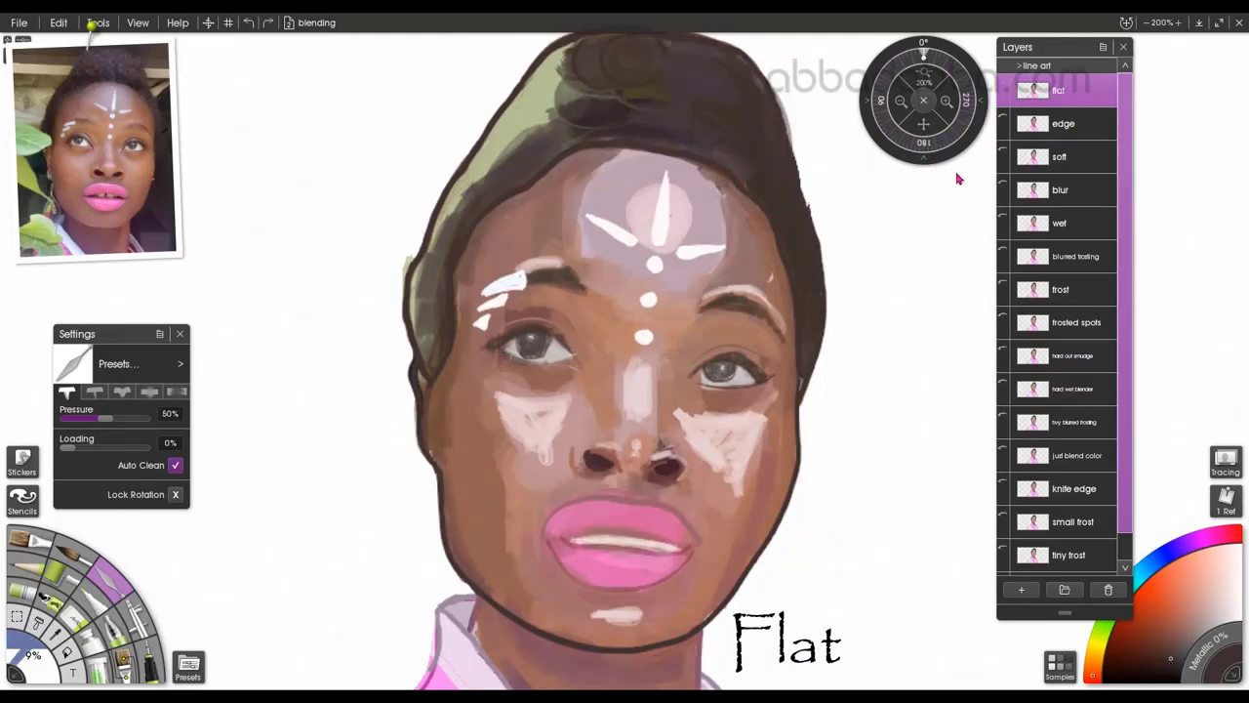
mouse_move(768, 134)
left_mouse_down()
mouse_move(795, 116)
mouse_move(809, 60)
left_mouse_up()
left_click_drag(789, 156, 810, 137)
left_click_drag(794, 178, 818, 154)
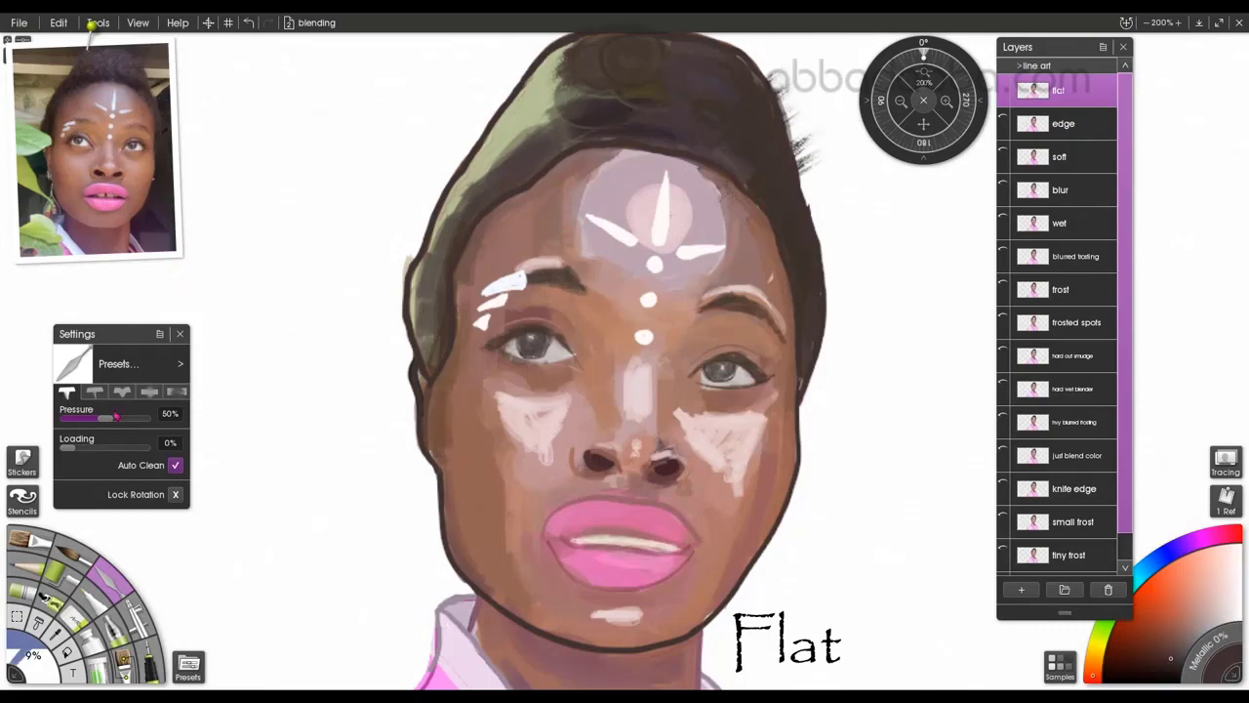
Try smearing the forehead highlight's left edge with the Flat knife's loading at 57%, and undo the strokes
left_click_drag(71, 448, 111, 446)
mouse_move(591, 227)
left_mouse_down()
mouse_move(564, 262)
mouse_move(602, 201)
mouse_move(564, 218)
left_mouse_up()
mouse_move(565, 219)
left_mouse_down()
mouse_move(607, 169)
mouse_move(590, 181)
left_mouse_up()
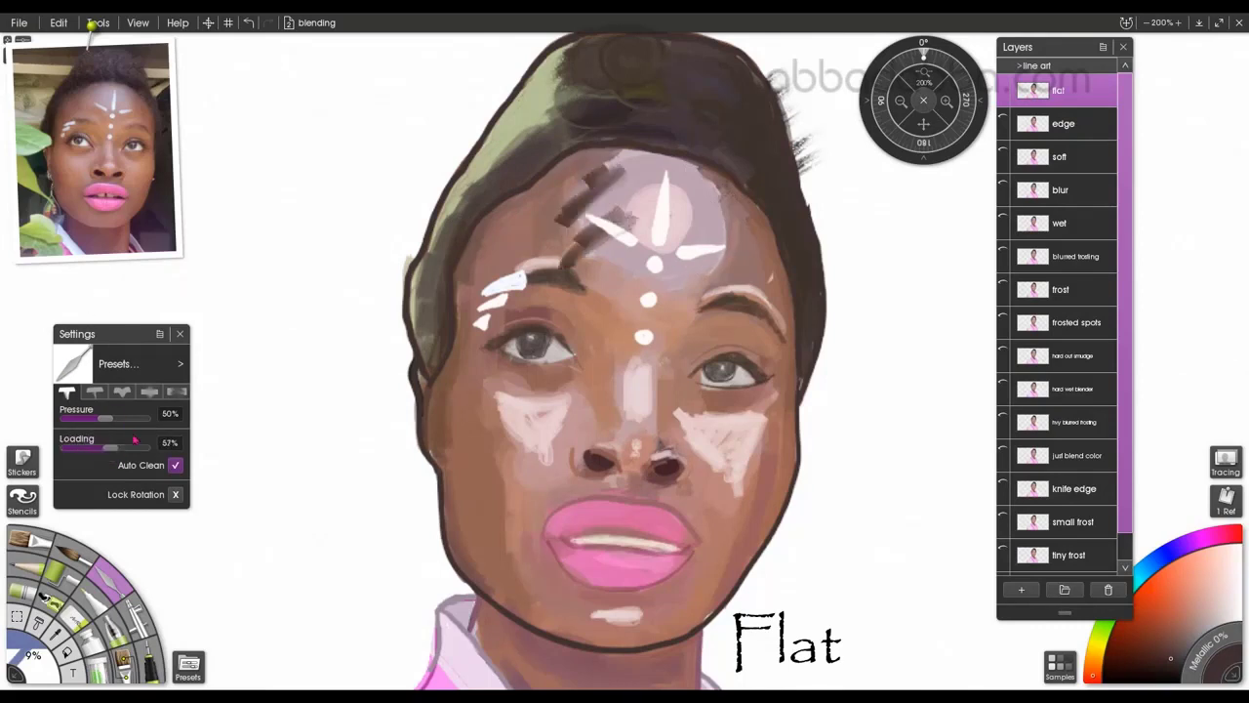
key("ctrl+z")
key("ctrl+z")
key("ctrl+z")
key("ctrl+z")
key("ctrl+z")
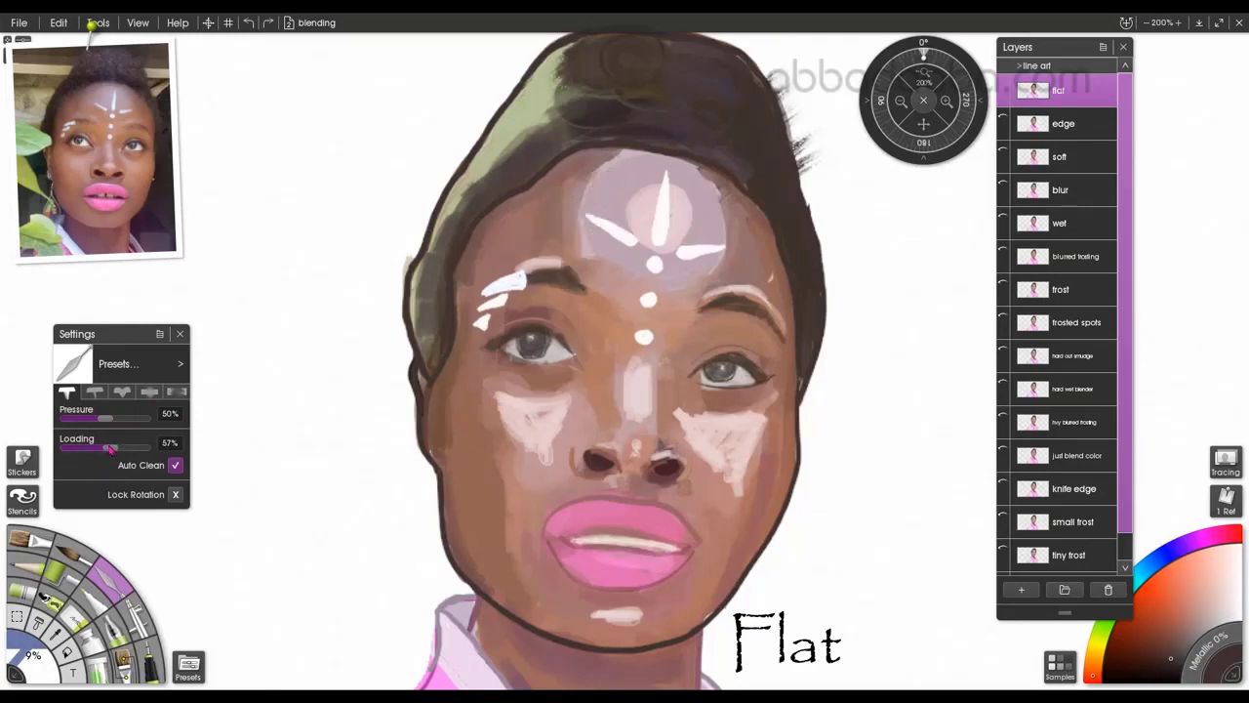
Smear the hair's right edge with the loading at 24%, and switch from the flat layer to a visible, selected edge layer
left_click_drag(808, 199, 849, 159)
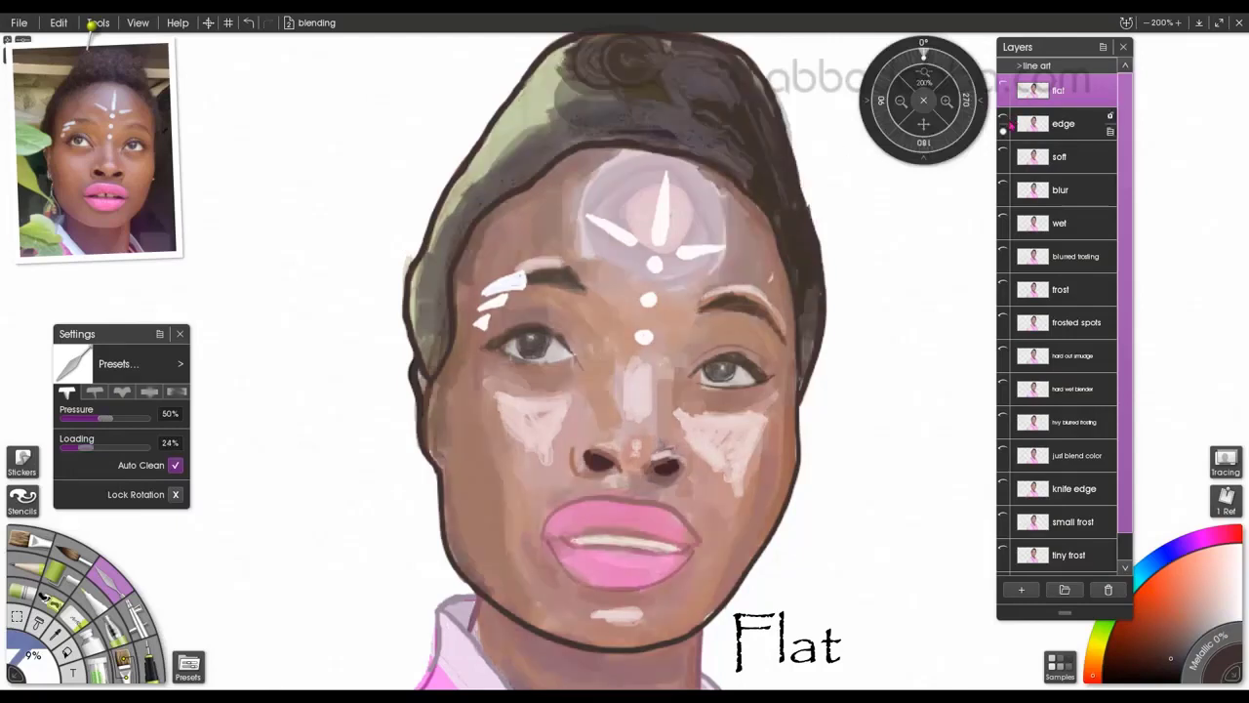
left_click(1005, 119)
left_click_drag(1125, 523, 1130, 495)
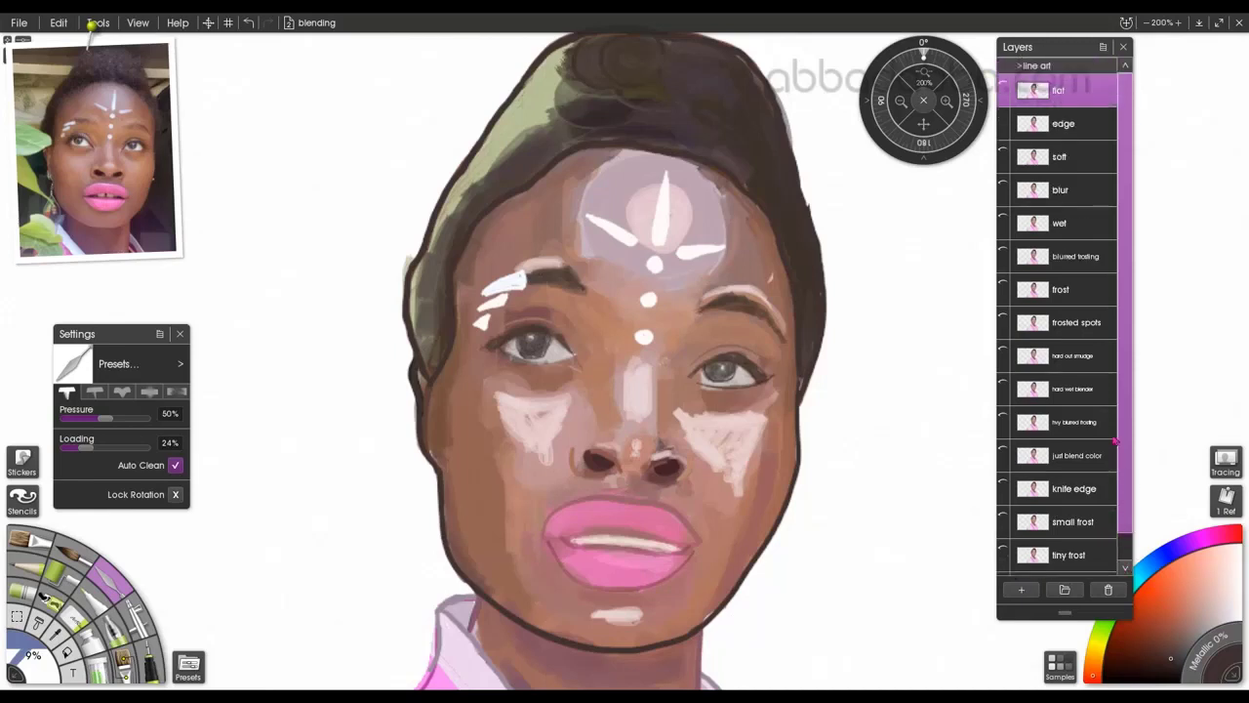
left_click(1066, 124)
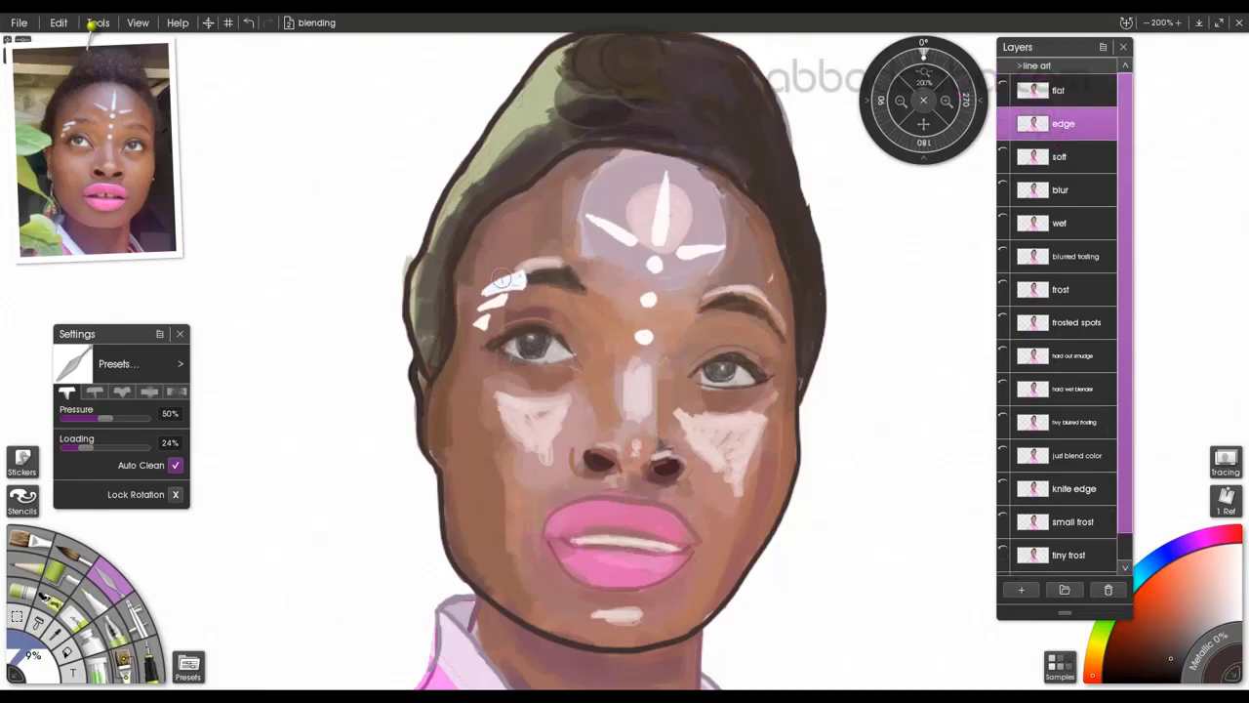
Smear hatched strokes across both sides of the forehead highlight with the Edge knife
left_click(95, 391)
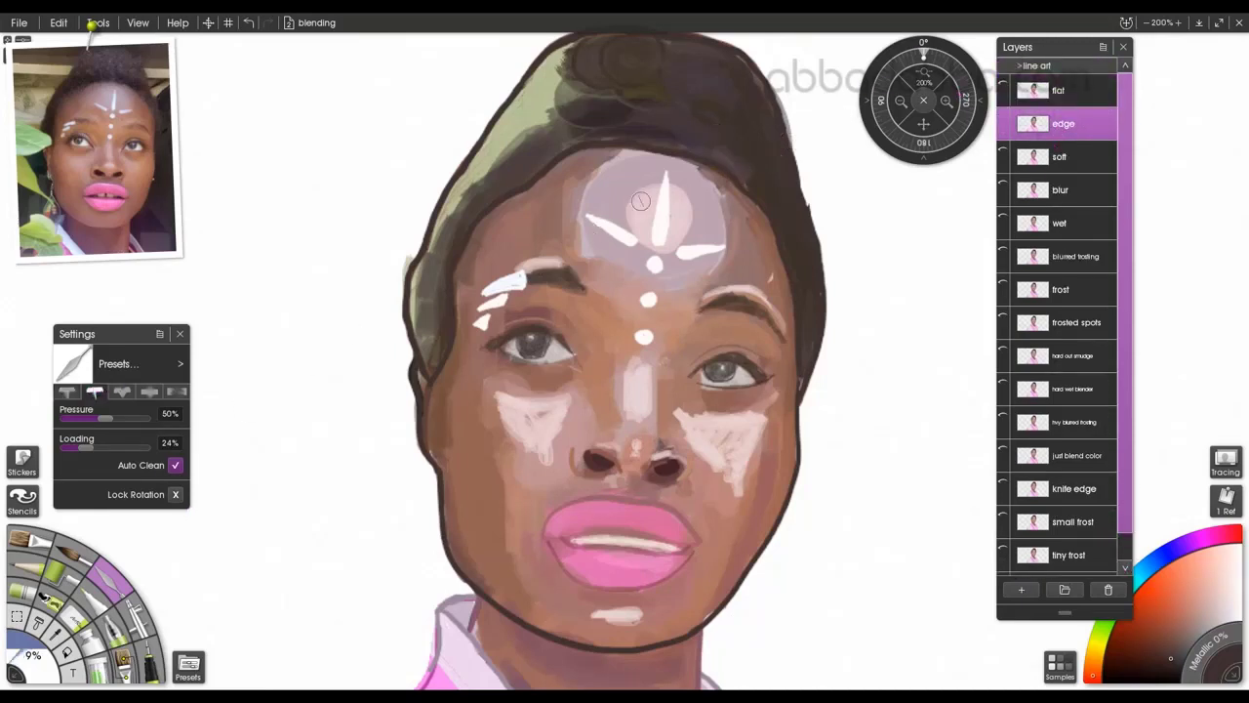
mouse_move(580, 250)
left_mouse_down()
mouse_move(605, 232)
mouse_move(597, 207)
left_mouse_up()
mouse_move(570, 207)
left_mouse_down()
mouse_move(607, 180)
mouse_move(603, 166)
mouse_move(625, 162)
left_mouse_up()
left_click_drag(744, 224, 721, 238)
mouse_move(738, 201)
left_mouse_down()
mouse_move(713, 228)
mouse_move(705, 212)
mouse_move(700, 266)
left_mouse_up()
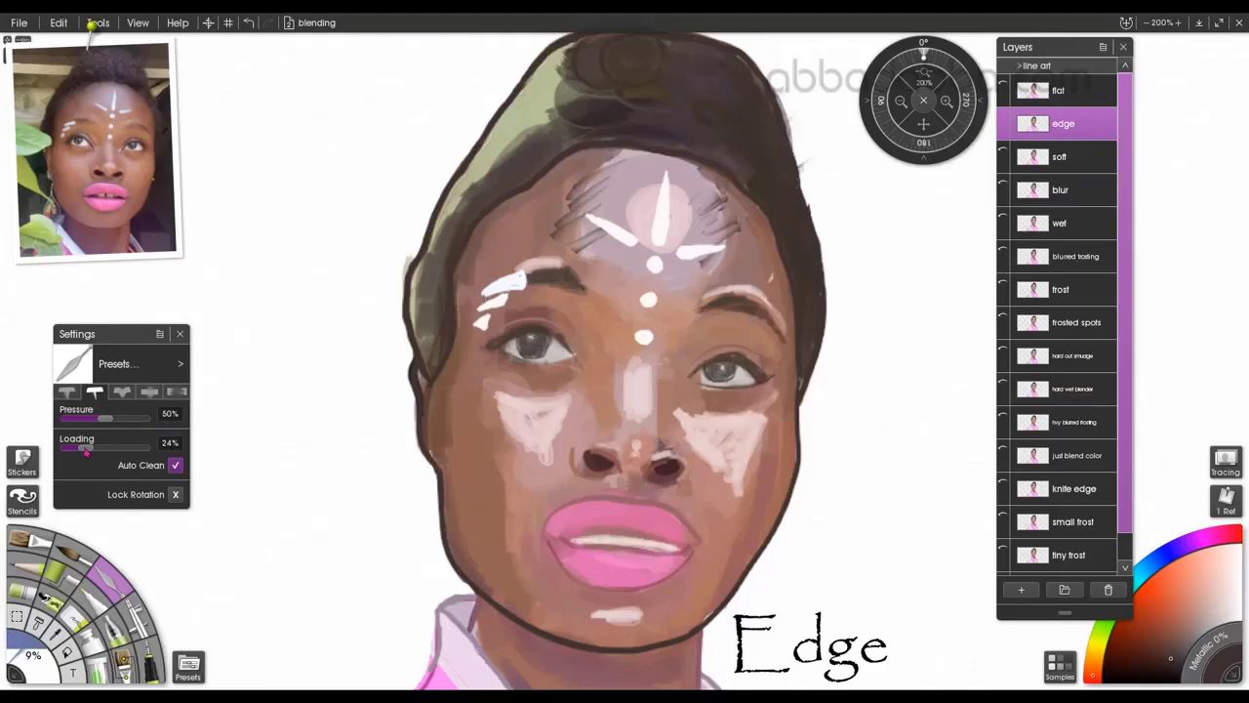
Set the Edge knife's loading to 56%, turn off Auto Clean, and smear both cheek highlights
left_click_drag(86, 449, 109, 447)
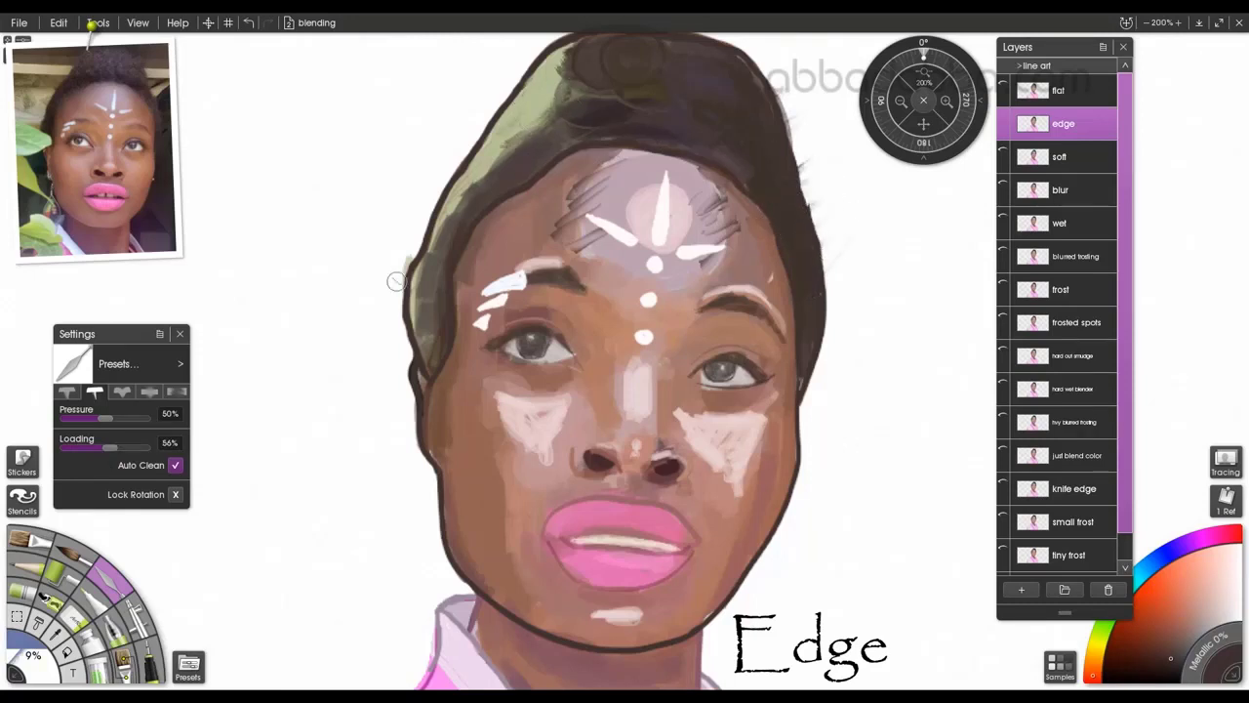
left_click(176, 465)
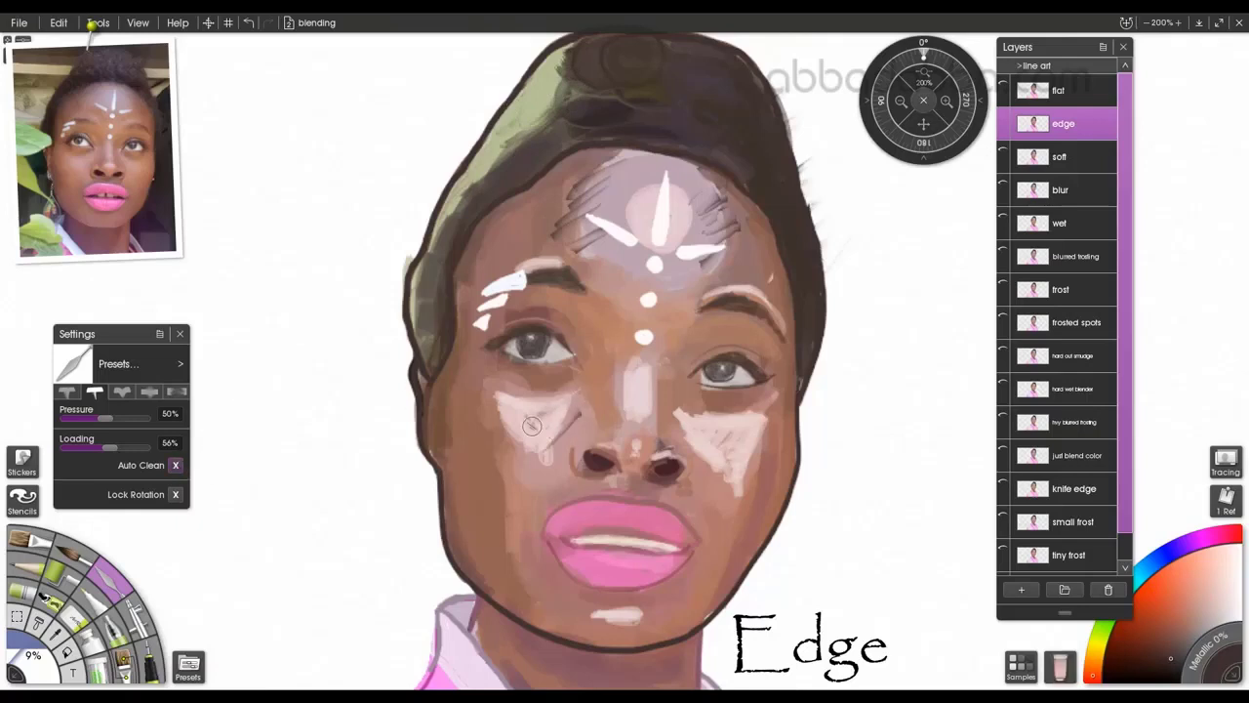
mouse_move(532, 425)
left_mouse_down()
mouse_move(502, 404)
mouse_move(517, 395)
mouse_move(545, 459)
left_mouse_up()
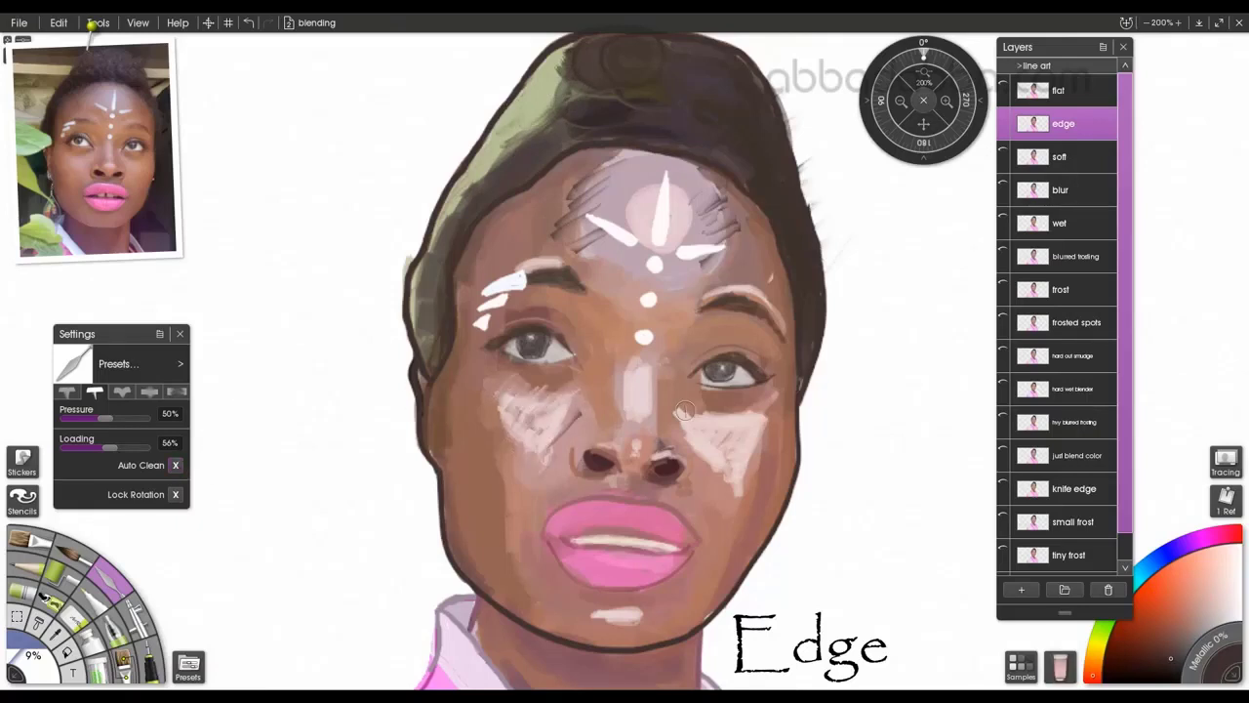
left_click_drag(747, 428, 734, 451)
Switch from the edge layer to the soft layer, and smear the forehead highlight and hair edge with the Soft knife
left_click(1003, 131)
left_click(1066, 167)
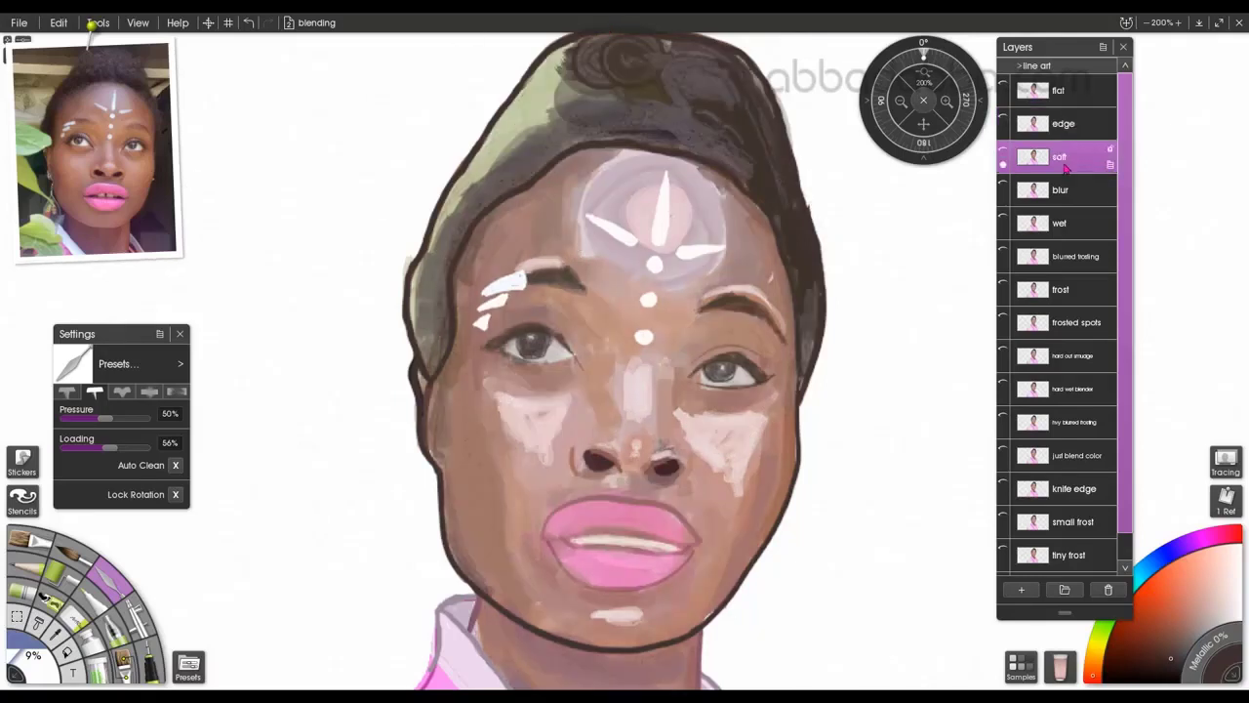
left_click(123, 393)
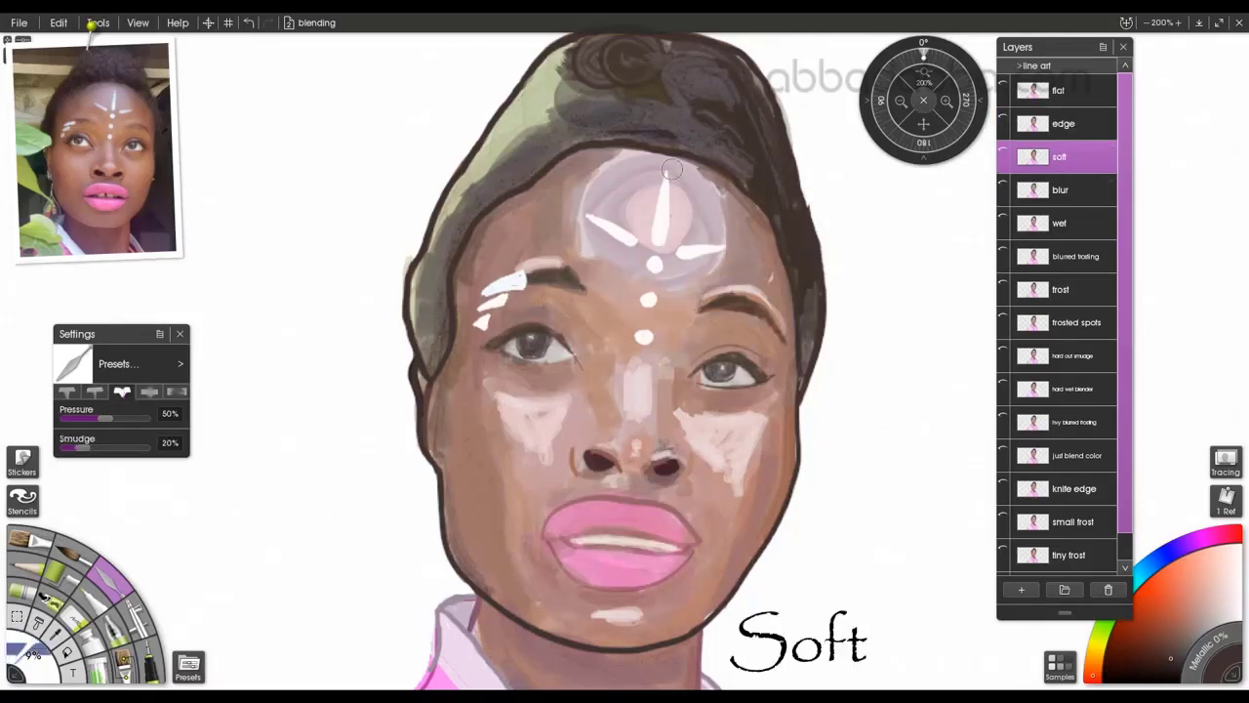
left_click(1004, 152)
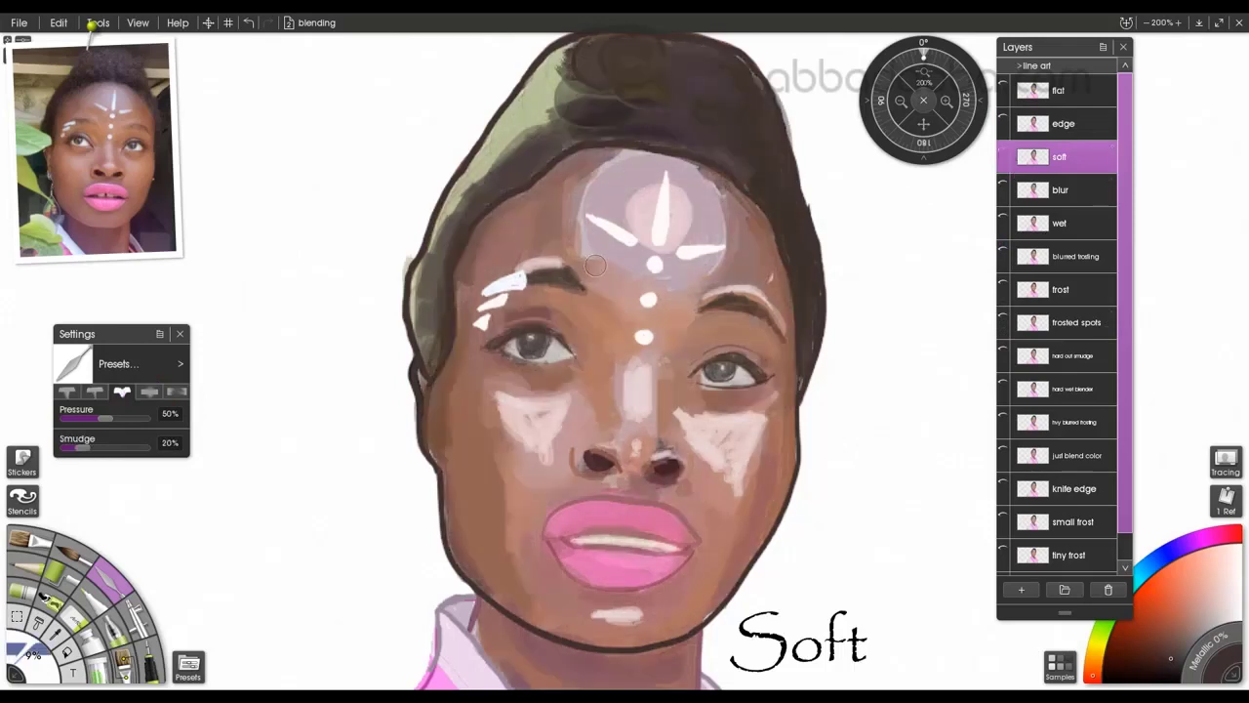
mouse_move(562, 241)
left_mouse_down()
mouse_move(615, 215)
mouse_move(567, 236)
mouse_move(617, 178)
left_mouse_up()
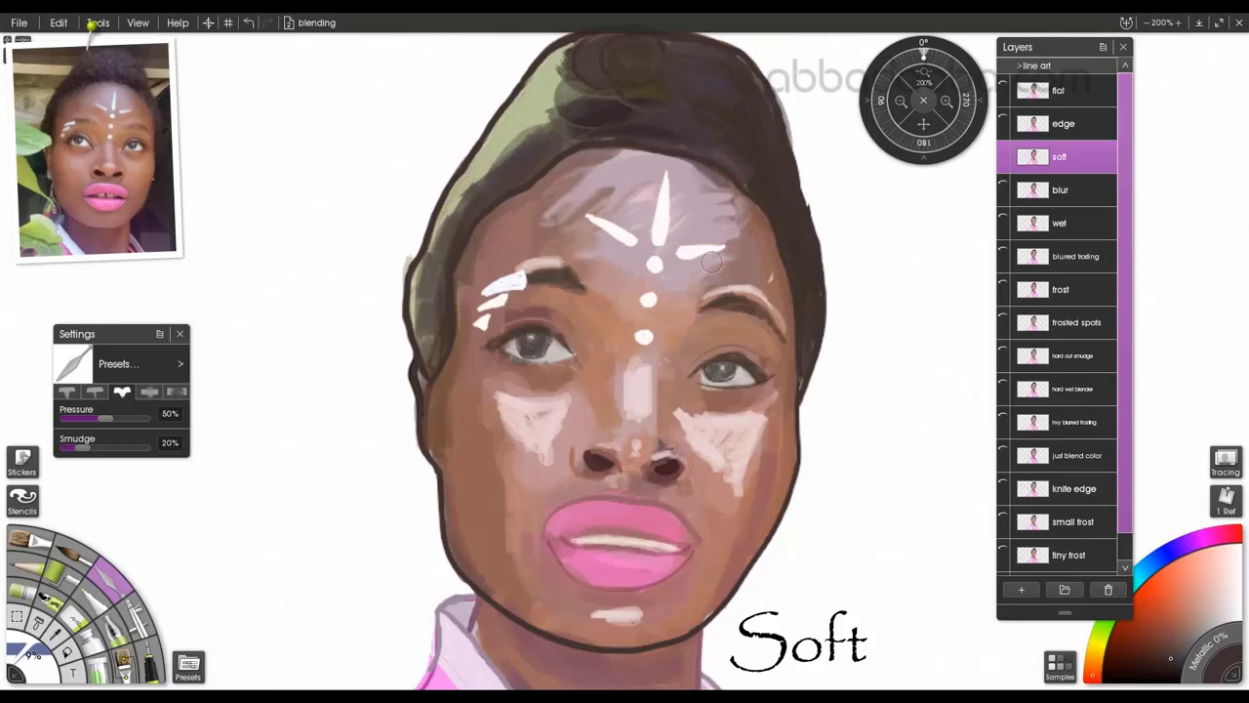
mouse_move(766, 156)
left_mouse_down()
mouse_move(838, 106)
mouse_move(789, 93)
mouse_move(776, 64)
left_mouse_up()
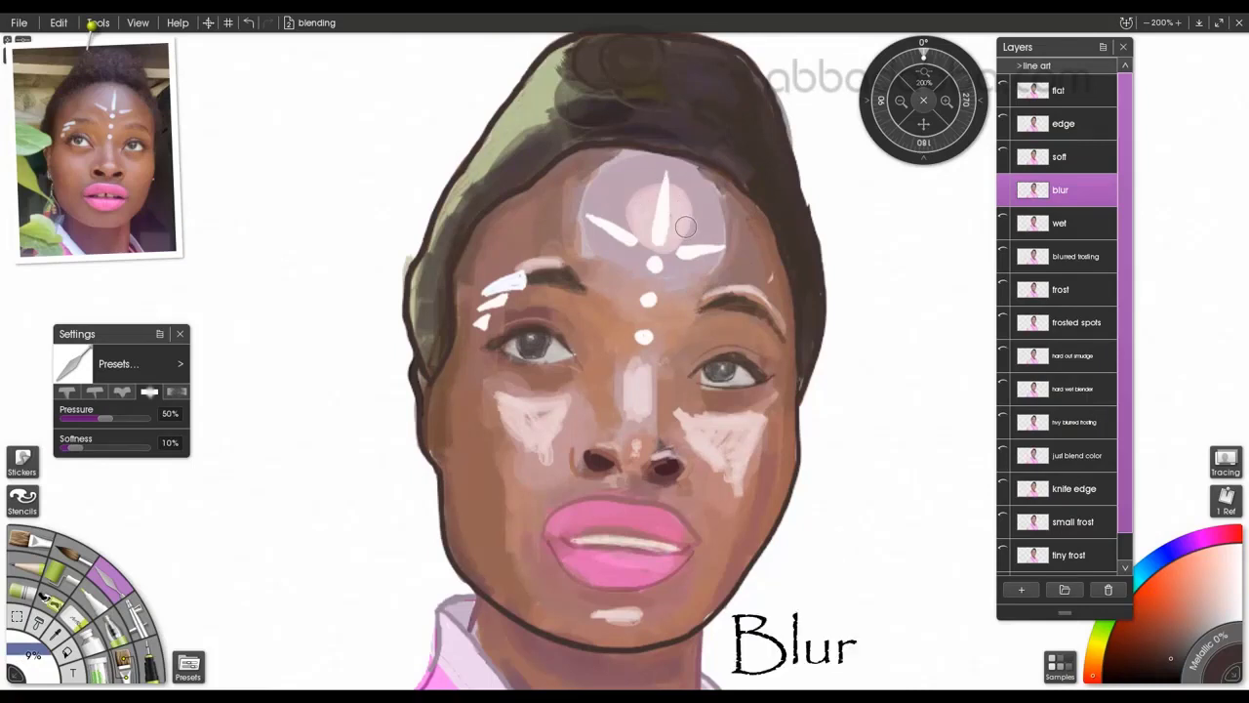
Set the Blur knife's size to 25% and its softness to 56% for blending the blur layer
left_click_drag(31, 659, 49, 676)
left_click_drag(80, 446, 110, 445)
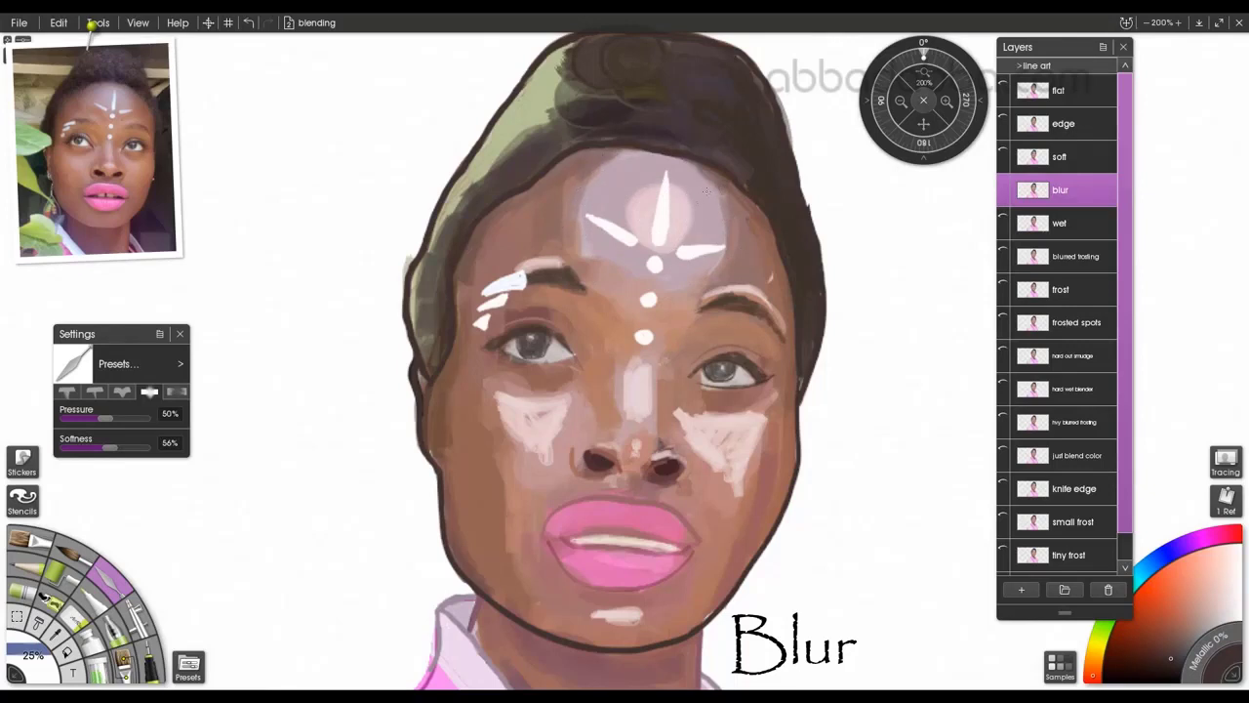
Blend the forehead highlight and the skin above the left eyebrow on the wet layer with the Wet knife
left_click(177, 391)
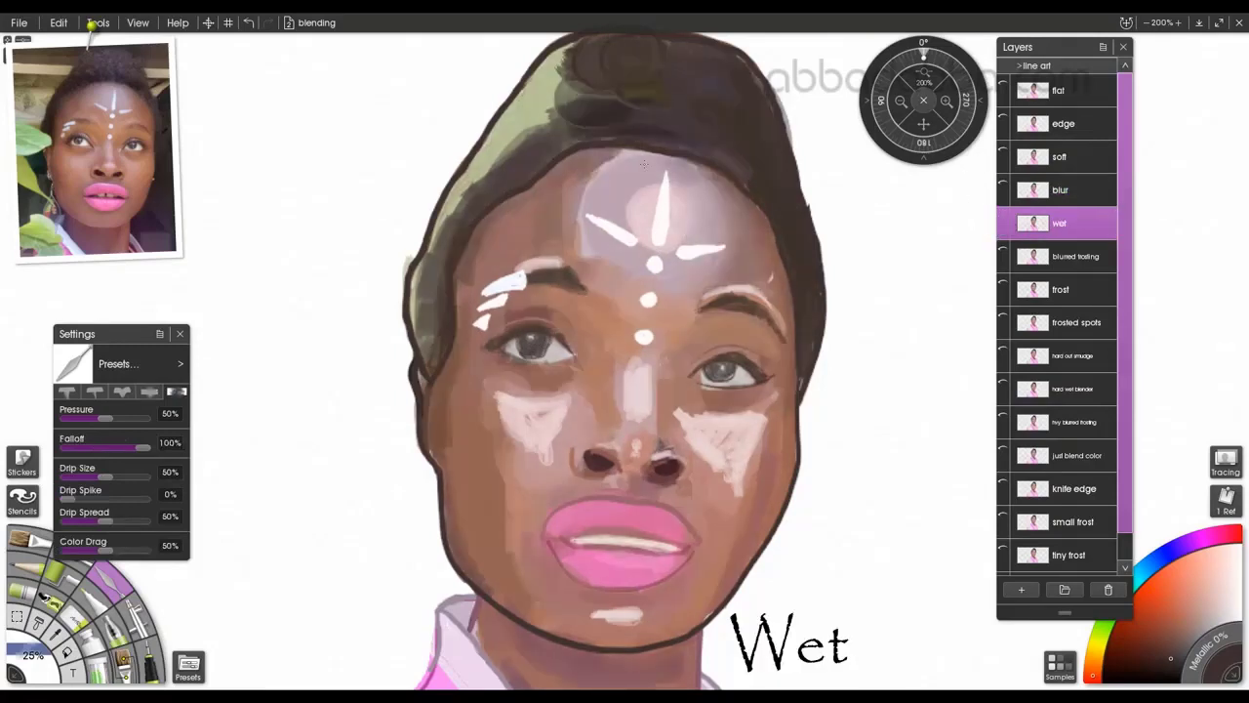
left_click_drag(644, 164, 636, 157)
left_click_drag(587, 255, 578, 224)
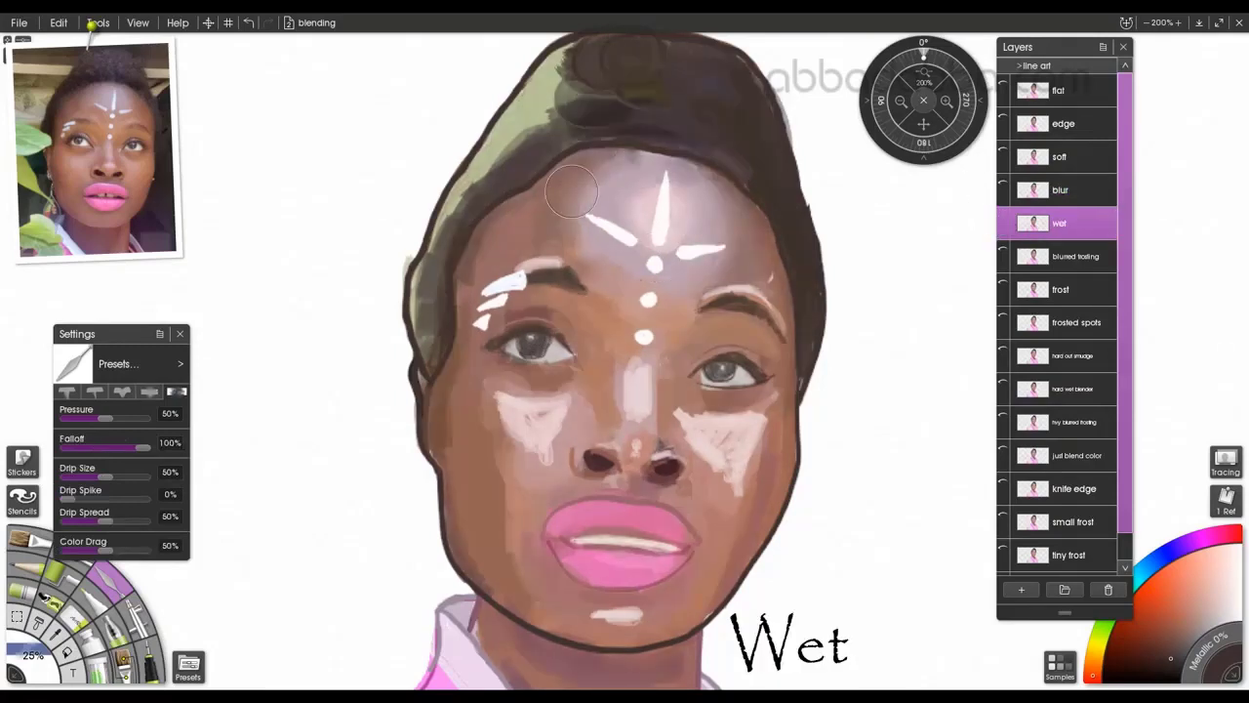
left_click_drag(527, 264, 558, 247)
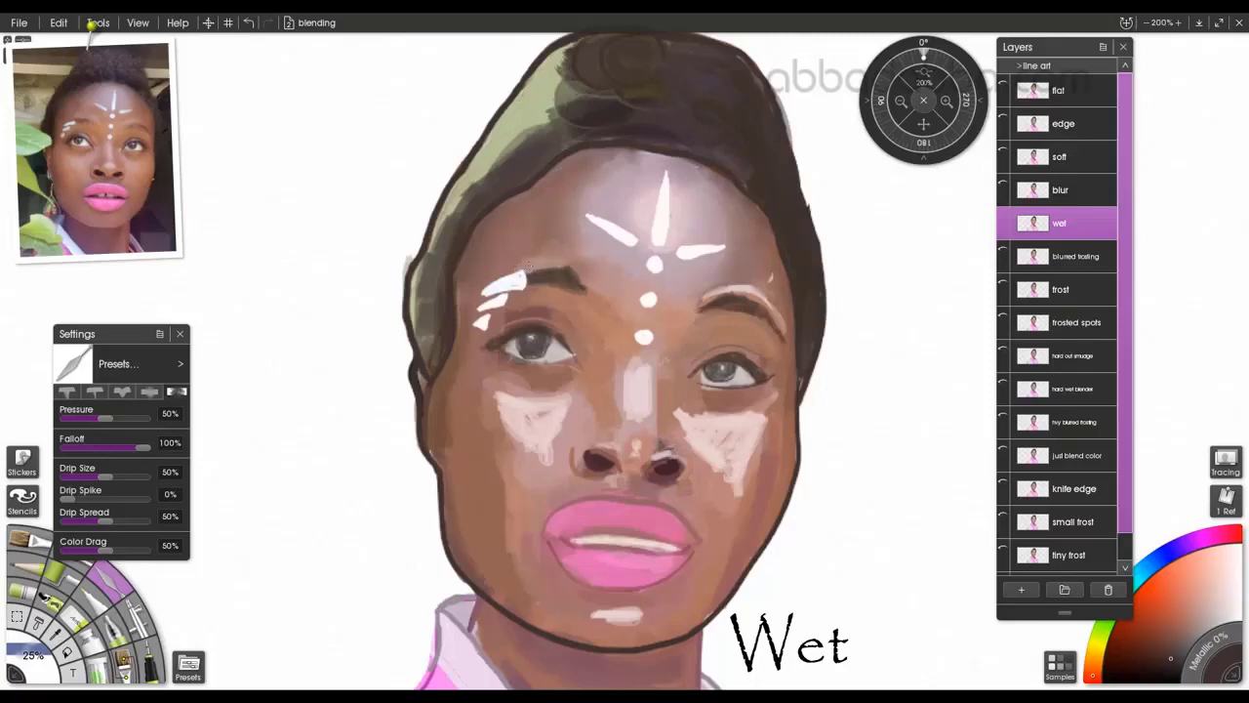
Blend the right brow highlight, nose bridge, both cheek highlights and chin with the Wet knife
mouse_move(703, 285)
left_mouse_down()
mouse_move(740, 287)
mouse_move(785, 322)
left_mouse_up()
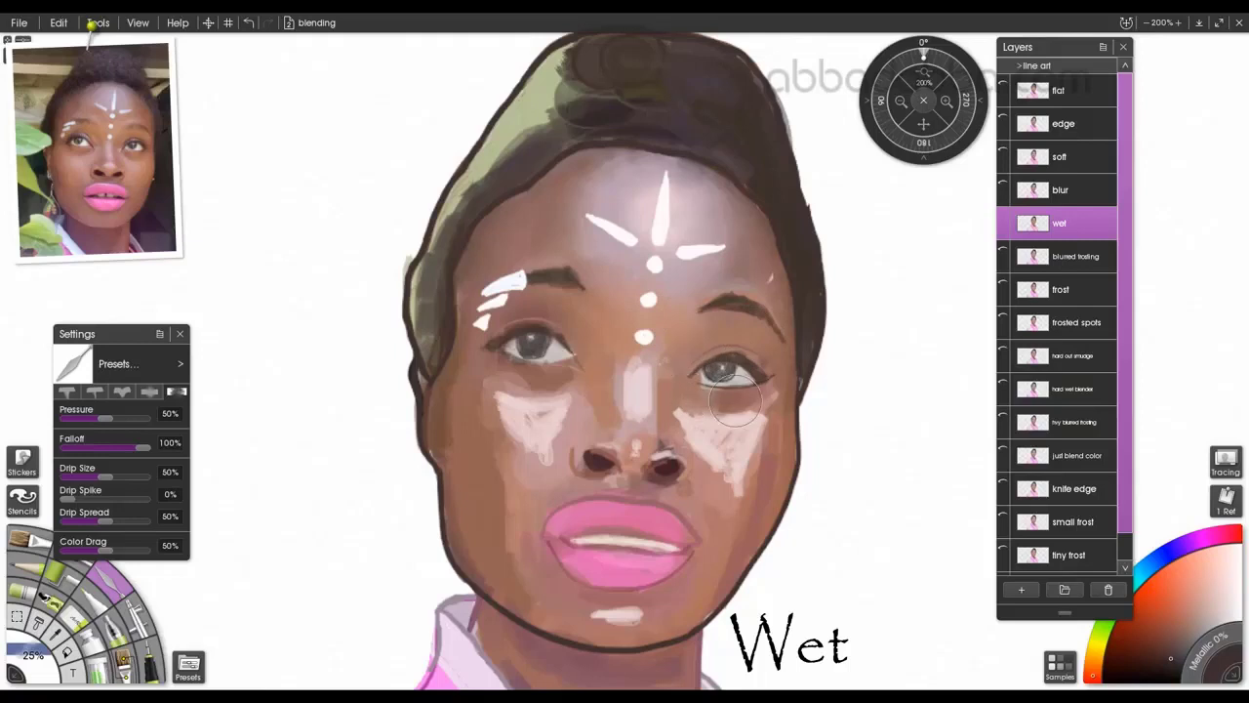
mouse_move(750, 427)
left_mouse_down()
mouse_move(688, 426)
mouse_move(719, 473)
mouse_move(742, 473)
mouse_move(775, 436)
mouse_move(730, 486)
left_mouse_up()
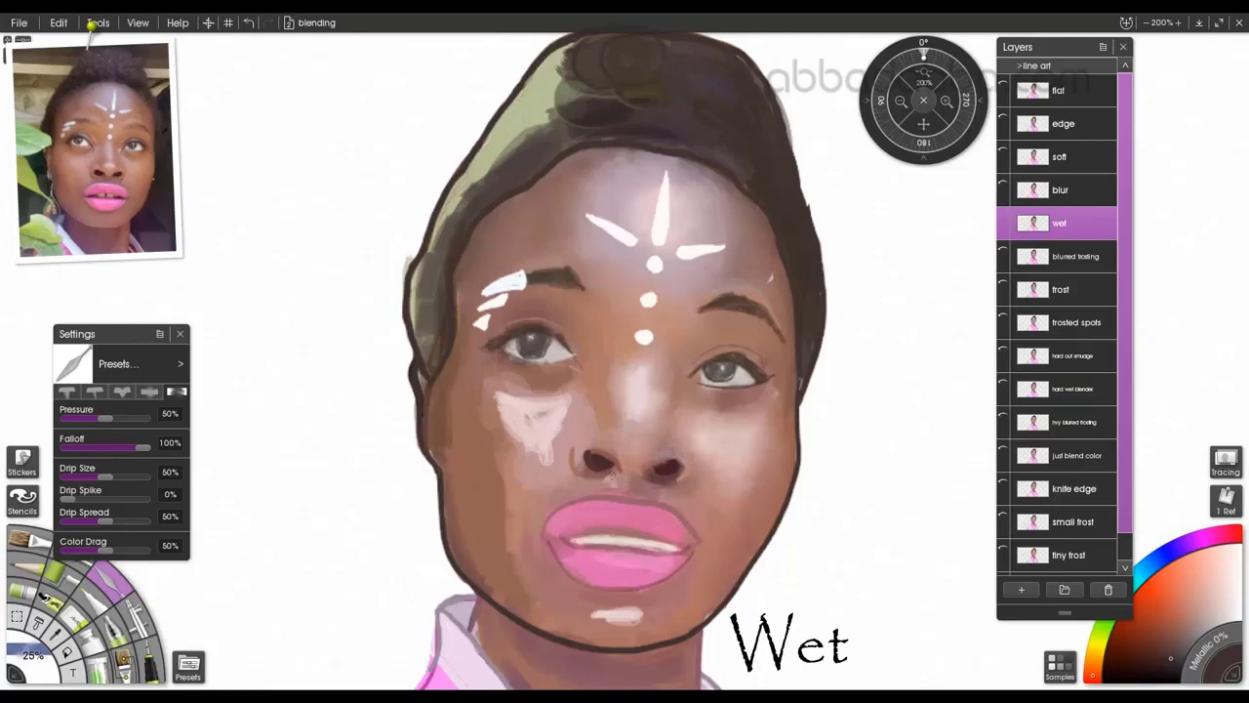
mouse_move(564, 490)
left_mouse_down()
mouse_move(561, 455)
mouse_move(541, 450)
mouse_move(544, 415)
mouse_move(491, 386)
mouse_move(525, 446)
left_mouse_up()
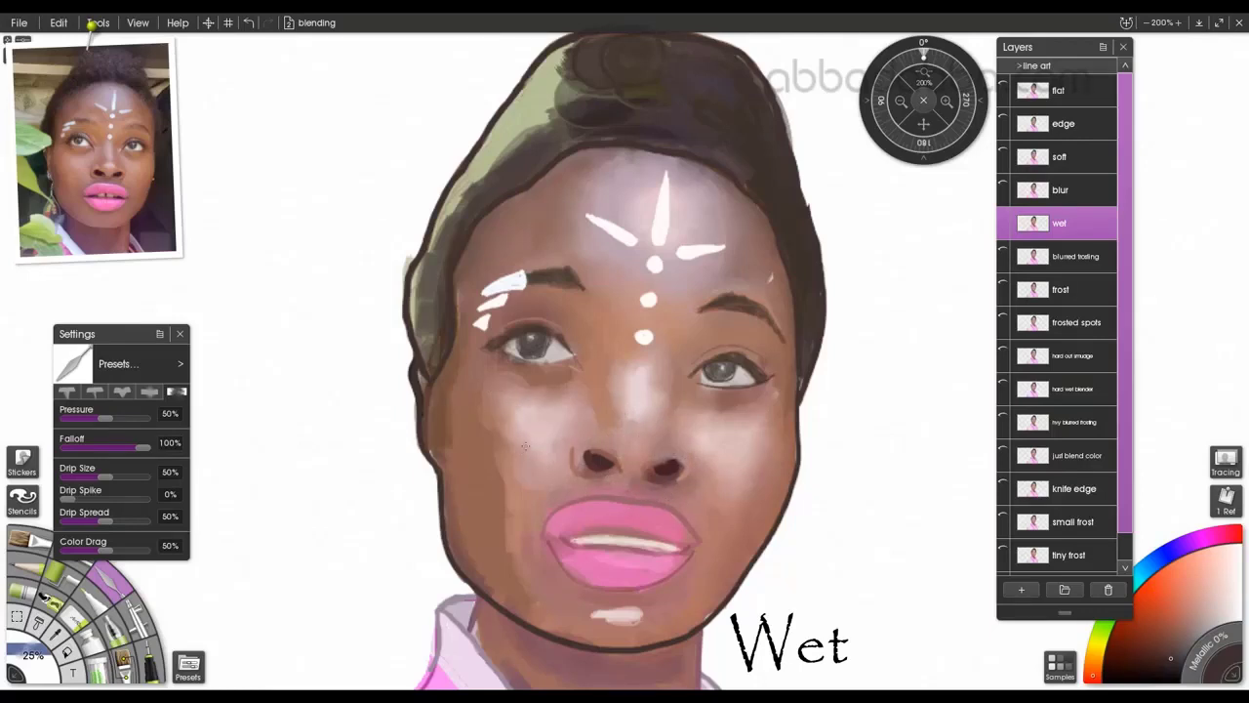
right_click(525, 553)
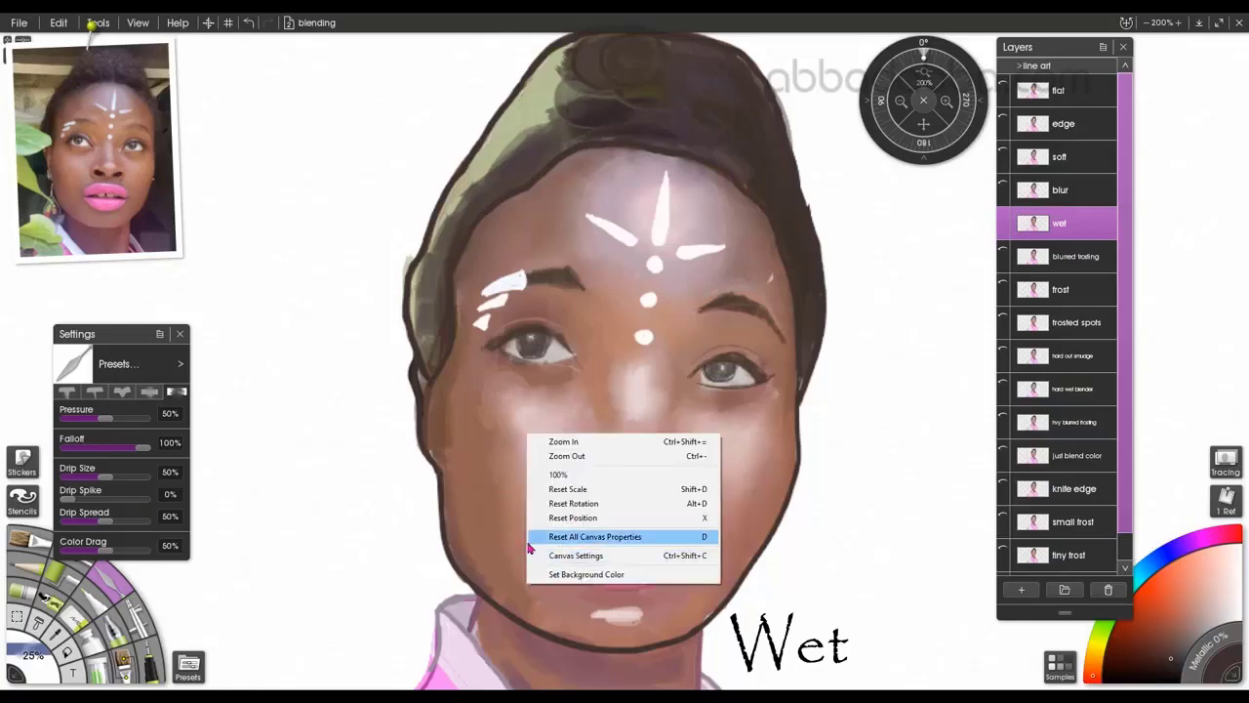
left_click(510, 539)
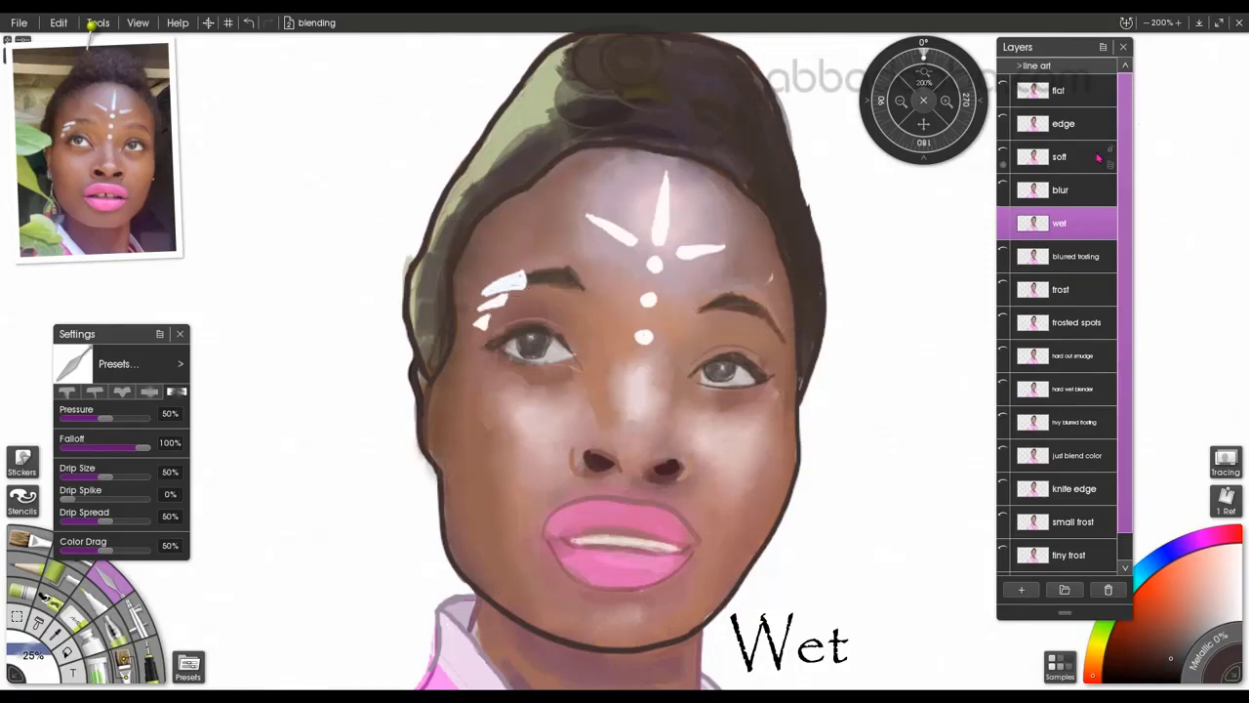
Smooth the broad facial areas with the Wet knife enlarged to 56% and reduced to 47%, and save the painting
key("[")
mouse_move(32, 653)
left_mouse_down()
mouse_move(49, 684)
mouse_move(45, 673)
left_mouse_up()
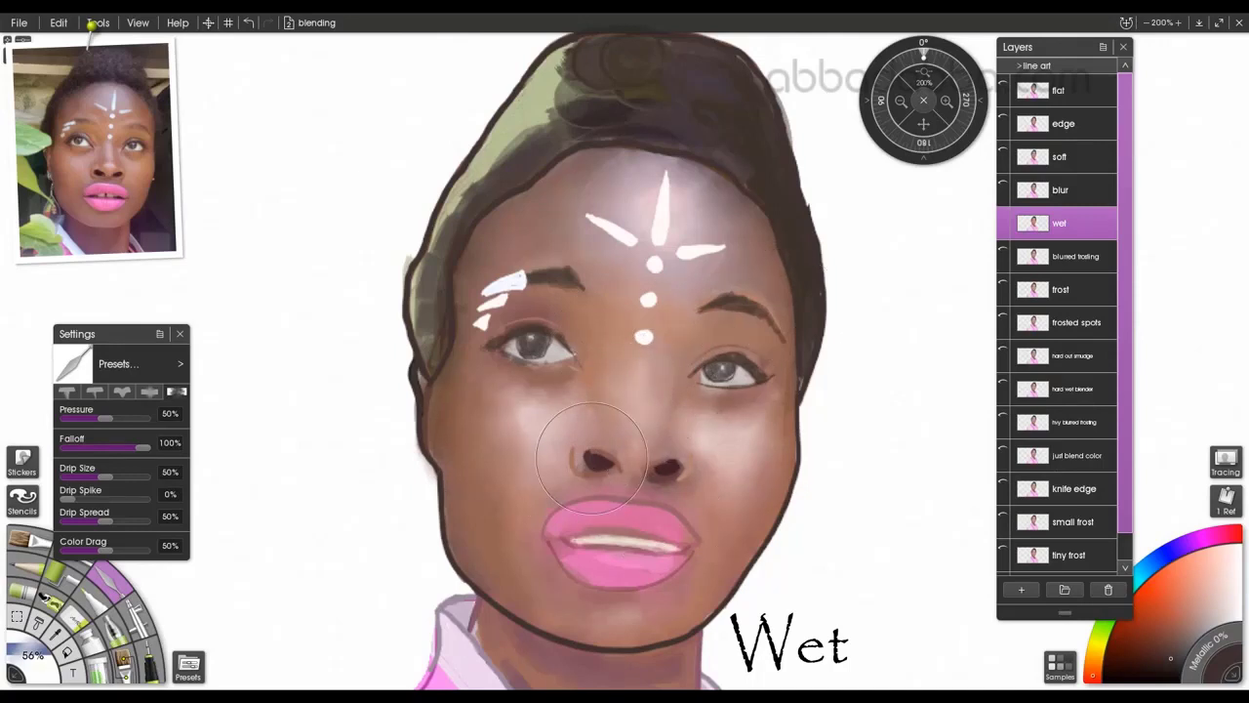
left_click_drag(31, 655, 30, 652)
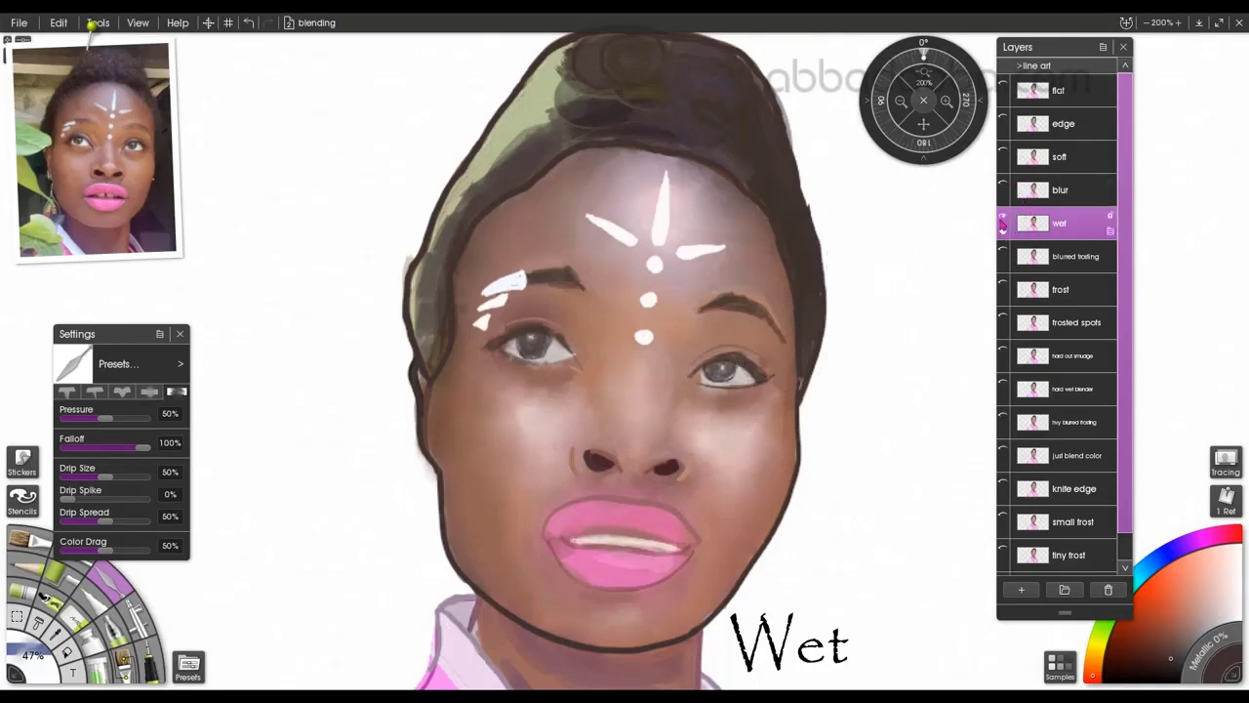
key("ctrl+s")
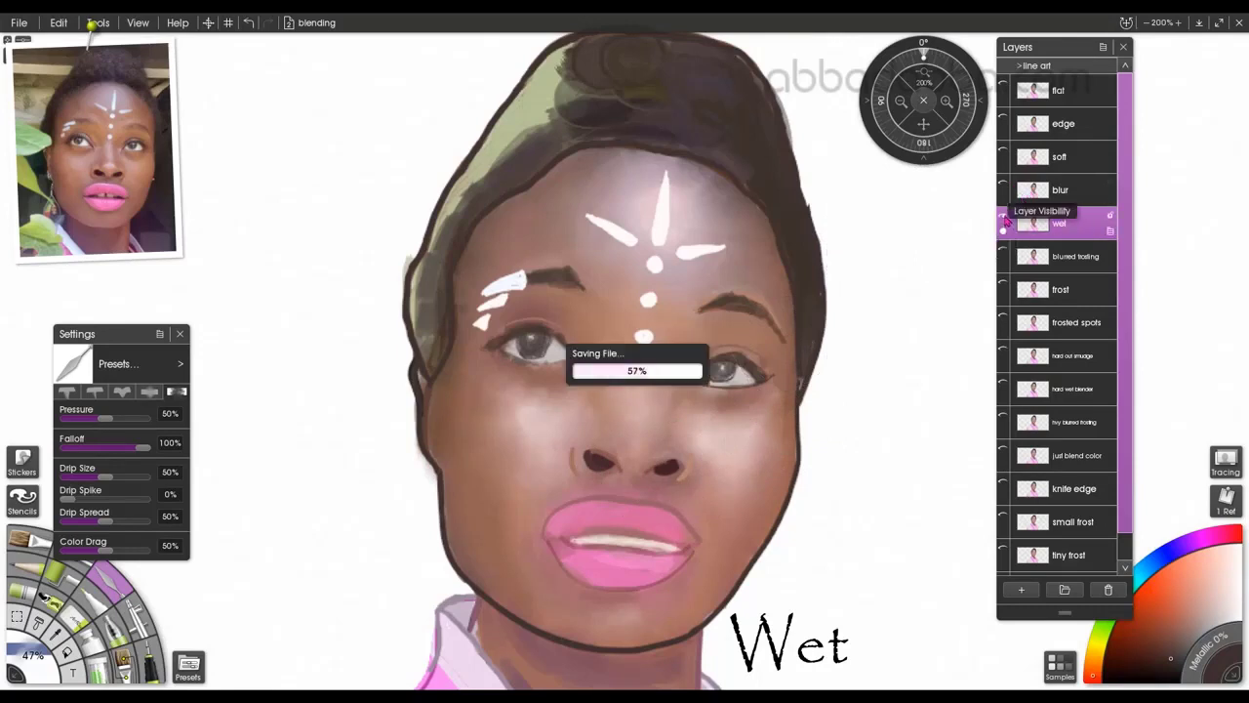
Hide the wet layer, show the blurred frosting layer, and move the Presets window aside with the Blurred Frosting preset active
left_click(1005, 223)
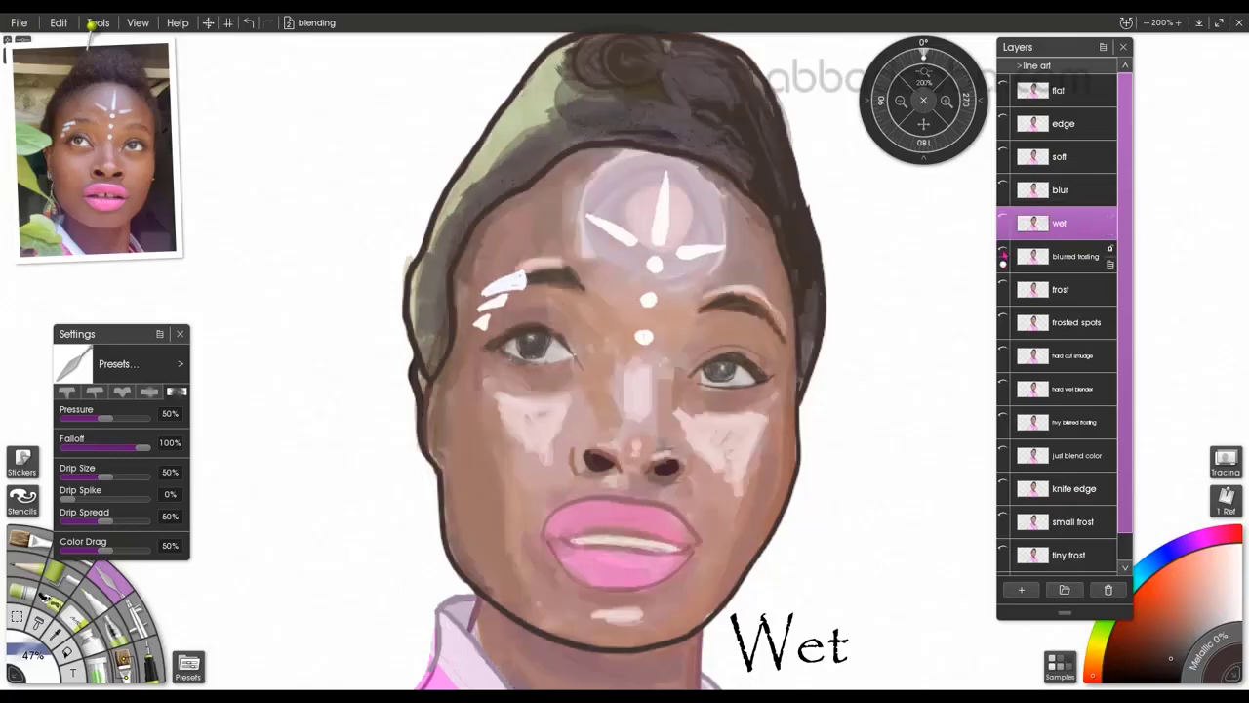
left_click(1004, 260)
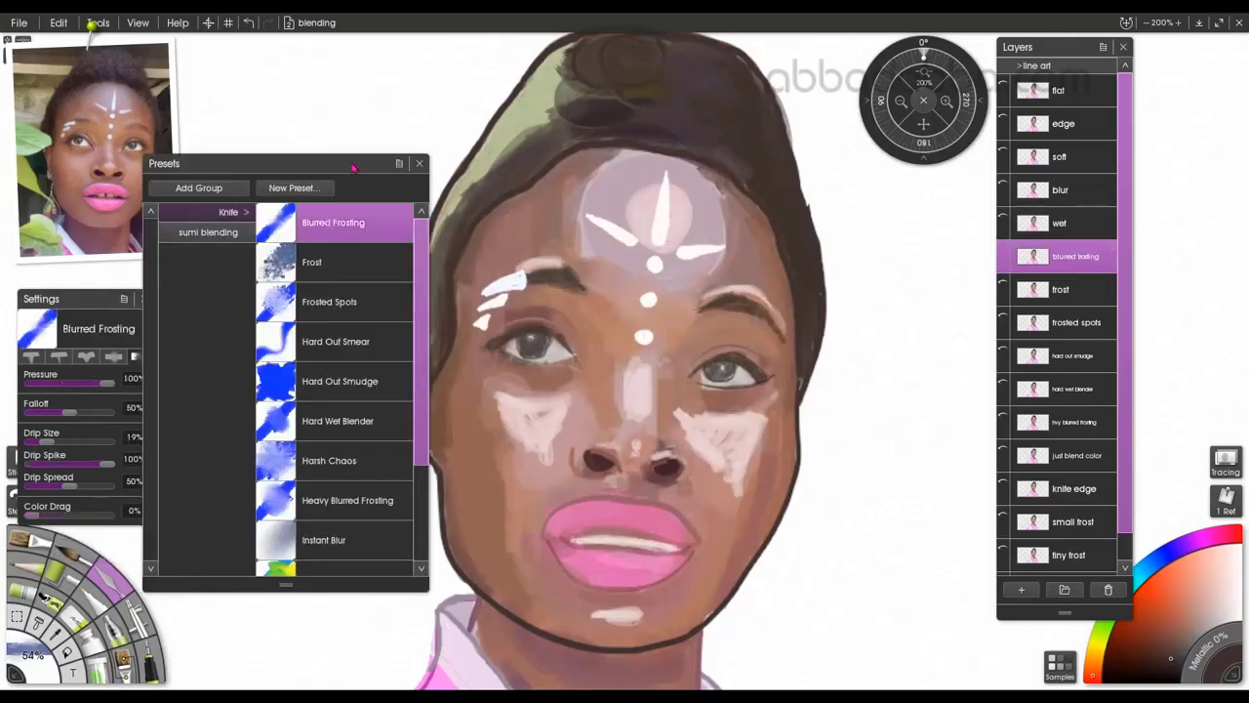
mouse_move(353, 167)
left_mouse_down()
mouse_move(320, 160)
mouse_move(337, 169)
left_mouse_up()
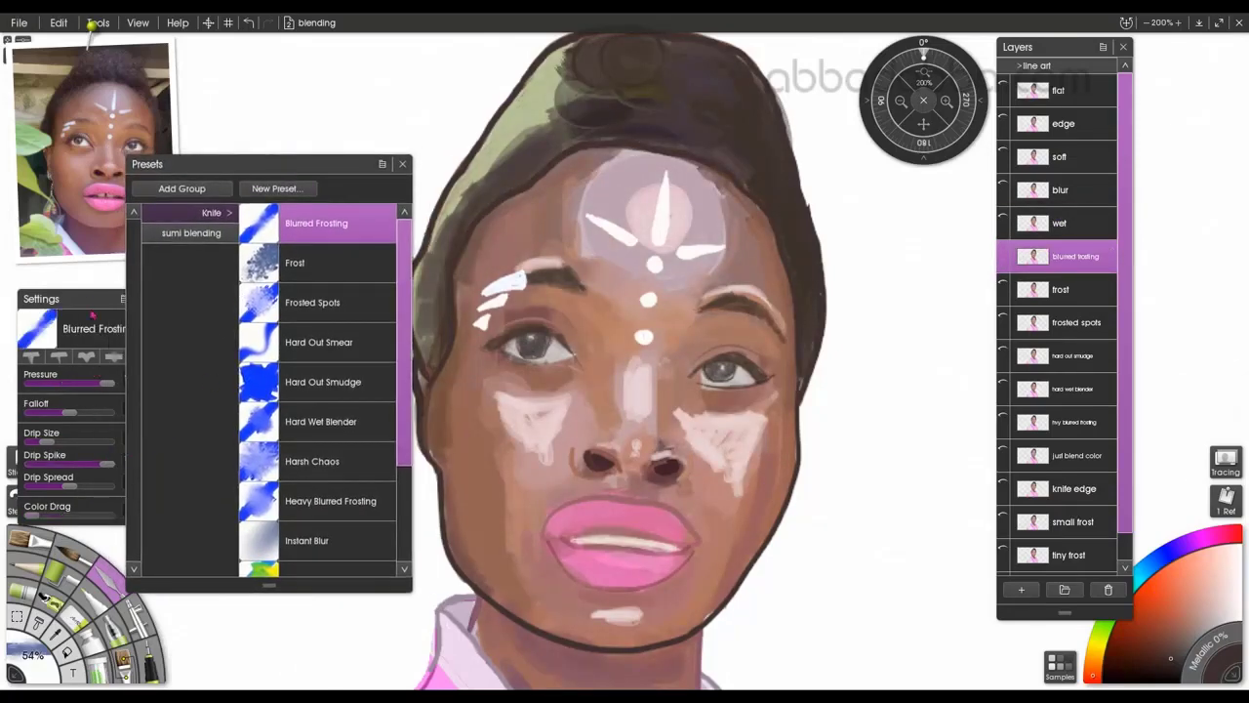
Blend the forehead, left brow and cheek highlights on the blurred frosting layer with the Blurred Frosting knife
mouse_move(595, 216)
left_mouse_down()
mouse_move(586, 232)
mouse_move(598, 188)
mouse_move(654, 167)
mouse_move(713, 200)
mouse_move(674, 195)
mouse_move(625, 255)
left_mouse_up()
left_click_drag(708, 277, 739, 284)
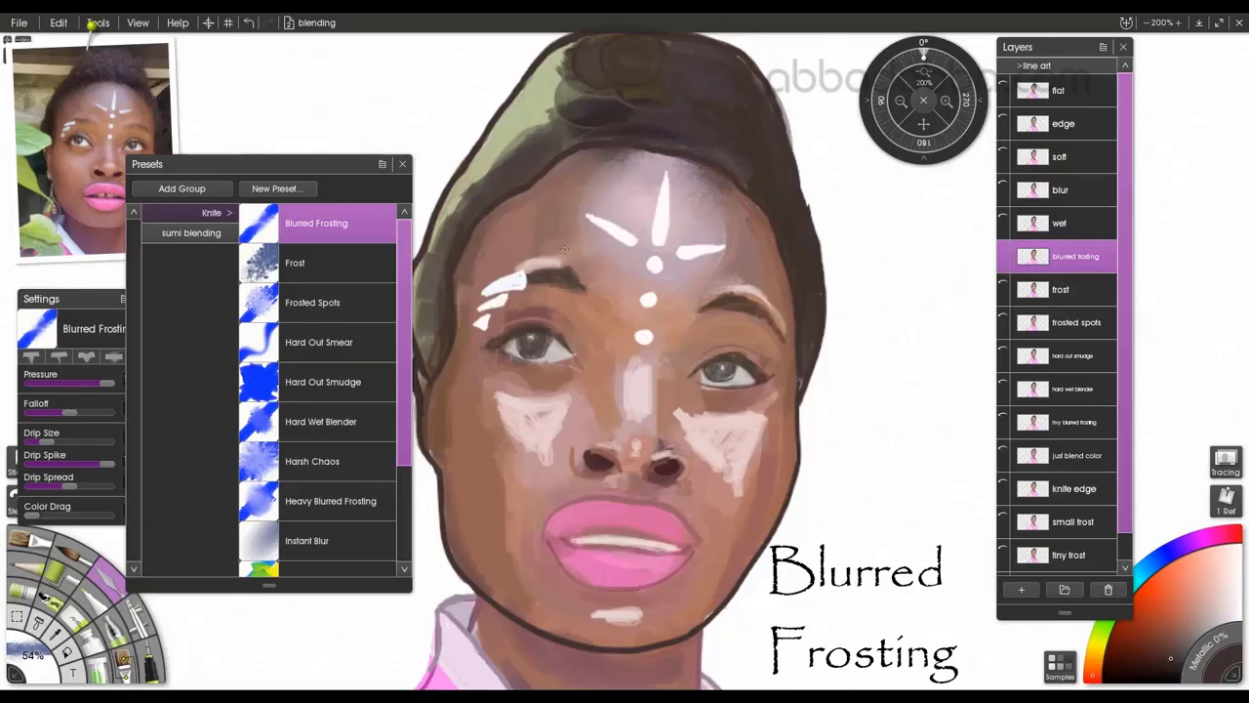
left_click_drag(562, 262, 535, 251)
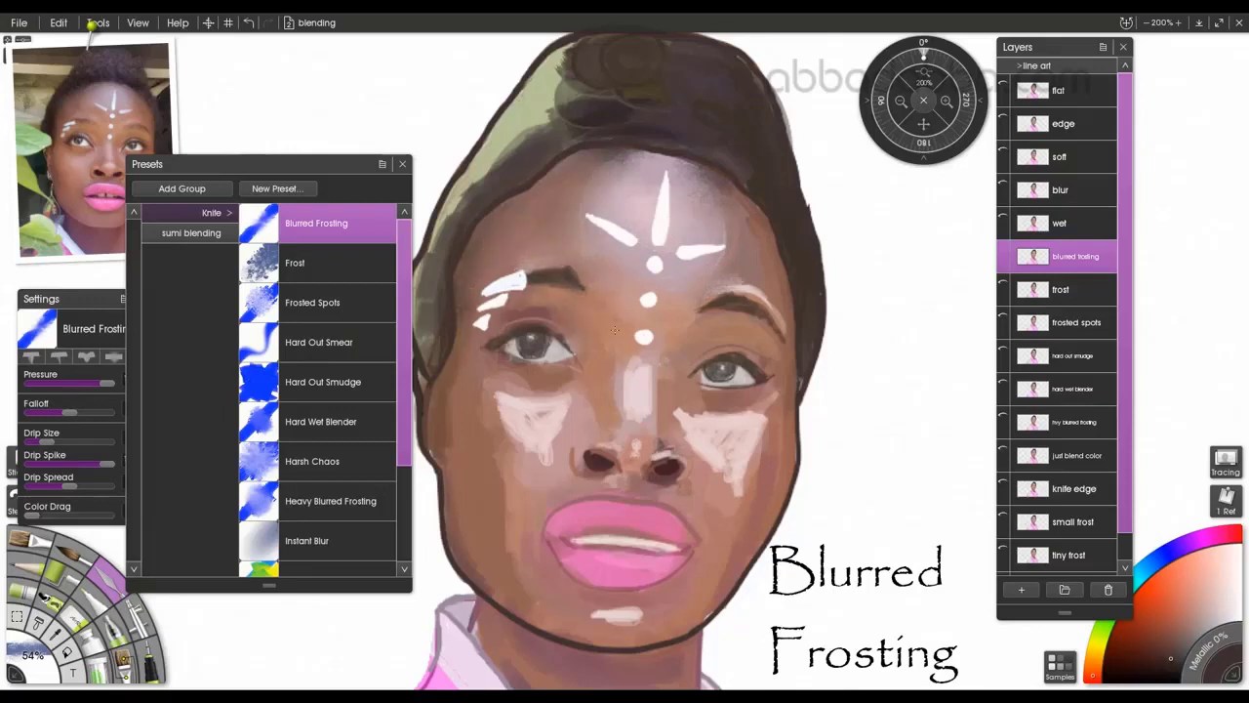
mouse_move(558, 403)
left_mouse_down()
mouse_move(539, 438)
mouse_move(527, 393)
left_mouse_up()
left_click_drag(707, 459, 722, 430)
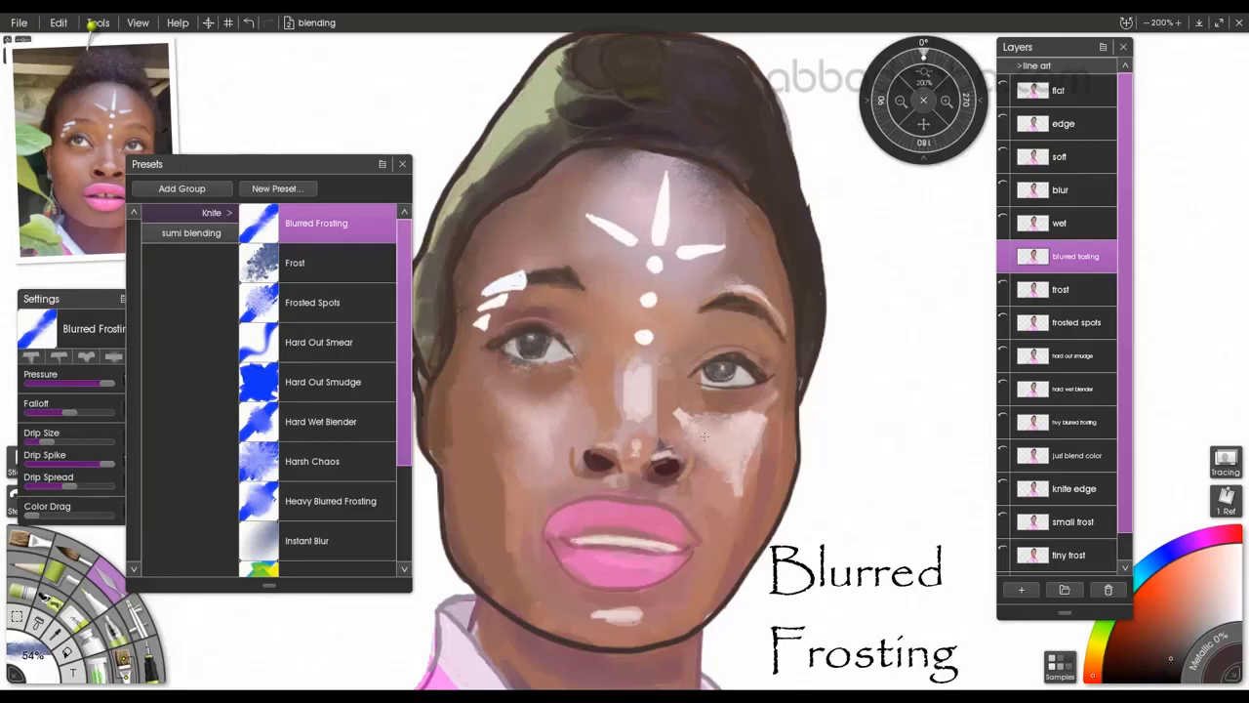
Set the Blurred Frosting knife size to 20% for the nose highlight, and enlarge it to 52% for the broader skin areas
left_click(33, 656)
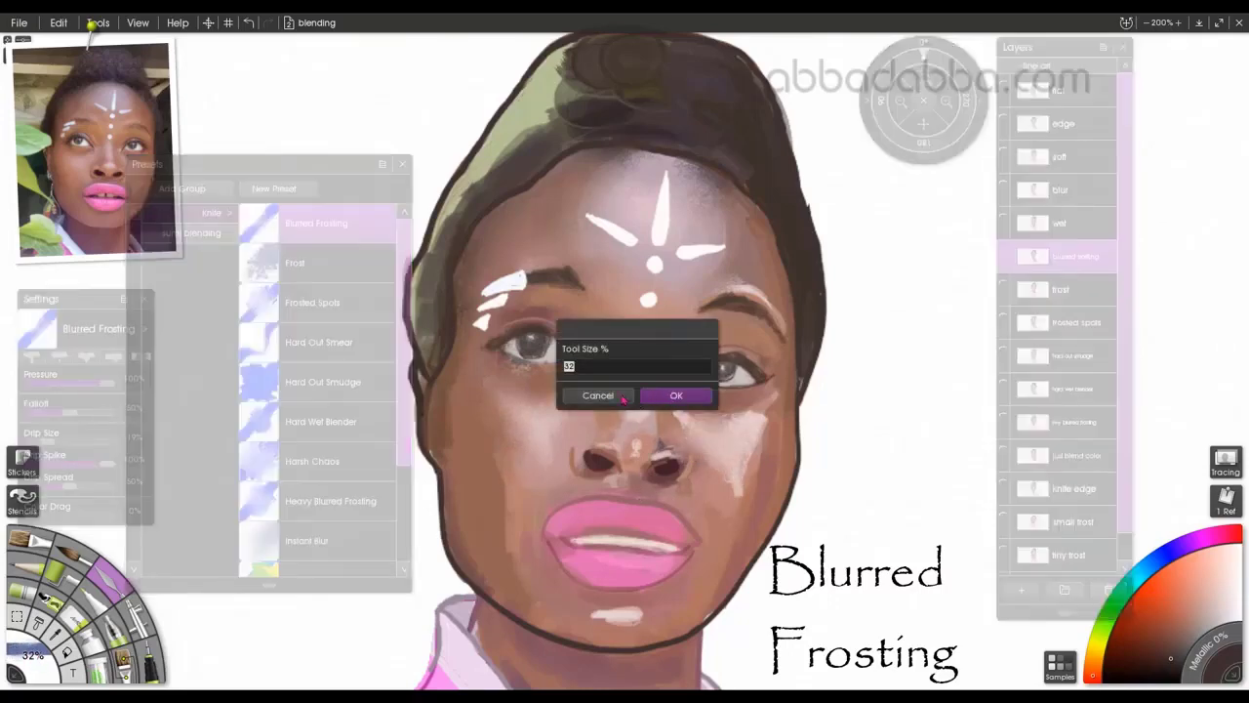
type("20")
key("Return")
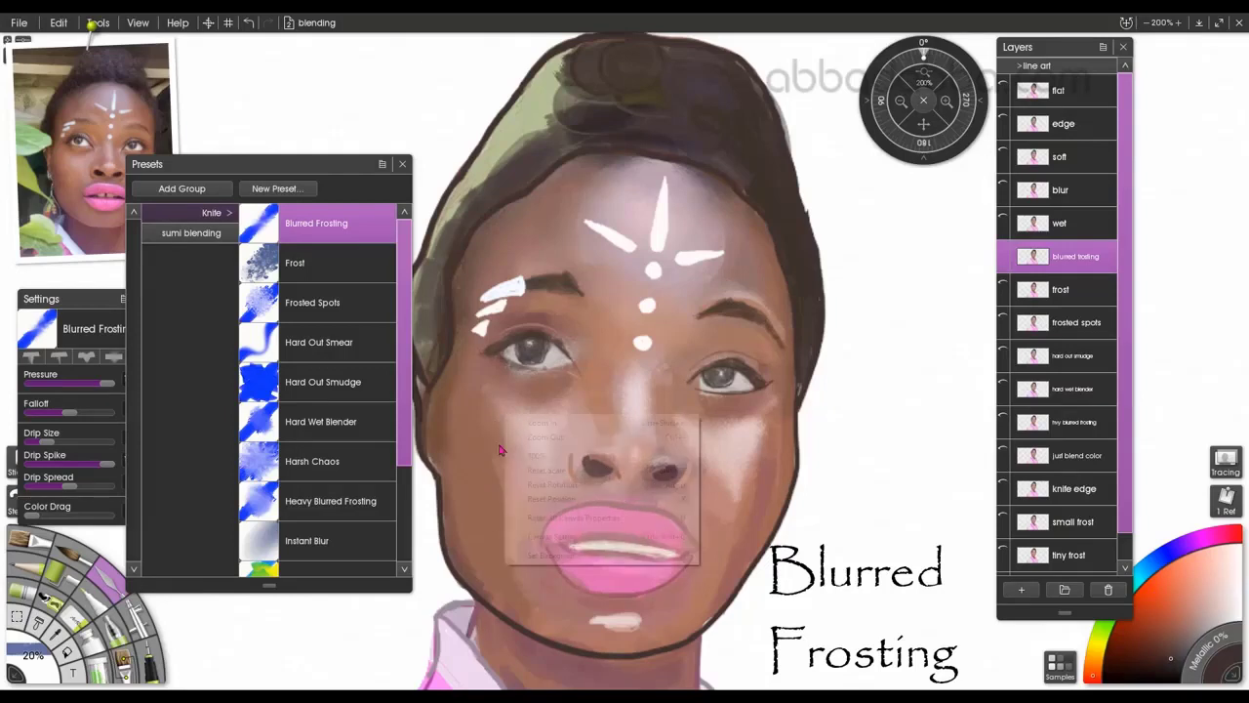
left_click_drag(26, 649, 371, 522)
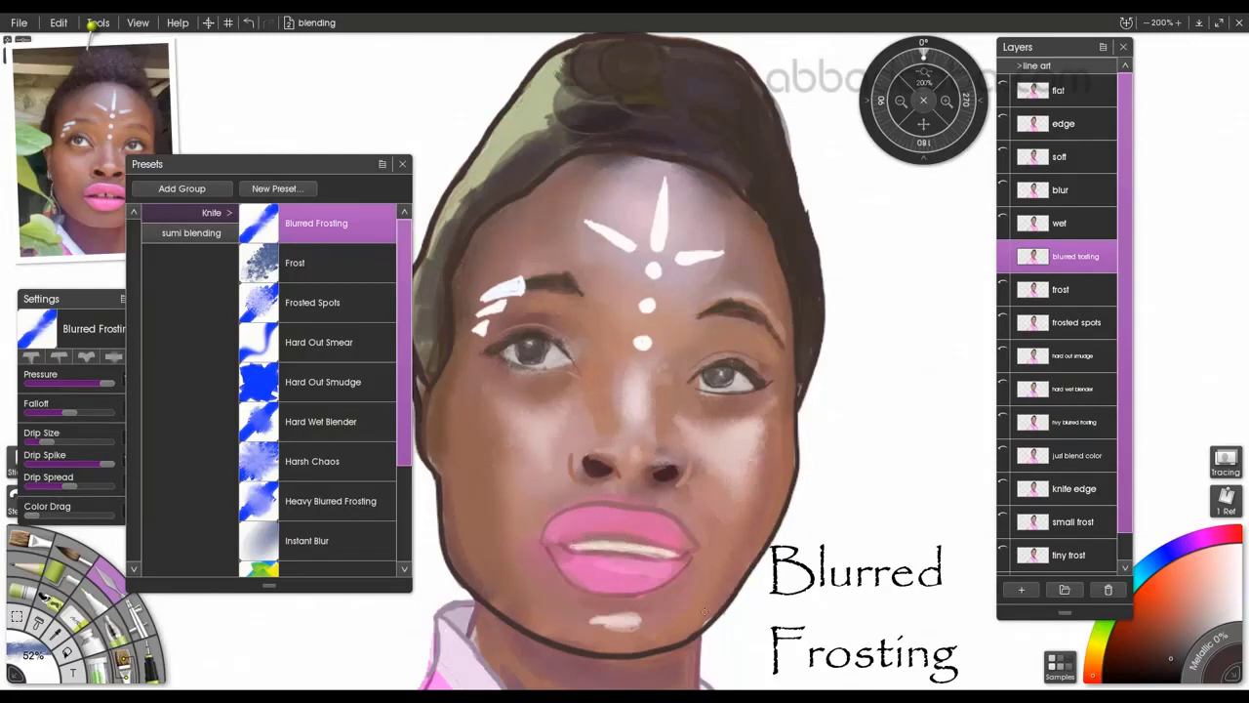
Reduce the Blurred Frosting knife to 25% and blend the chin highlight and the right cheek beside the nose
left_click_drag(35, 668, 28, 656)
left_click_drag(30, 652, 44, 672)
mouse_move(583, 645)
left_mouse_down()
mouse_move(634, 623)
mouse_move(572, 599)
left_mouse_up()
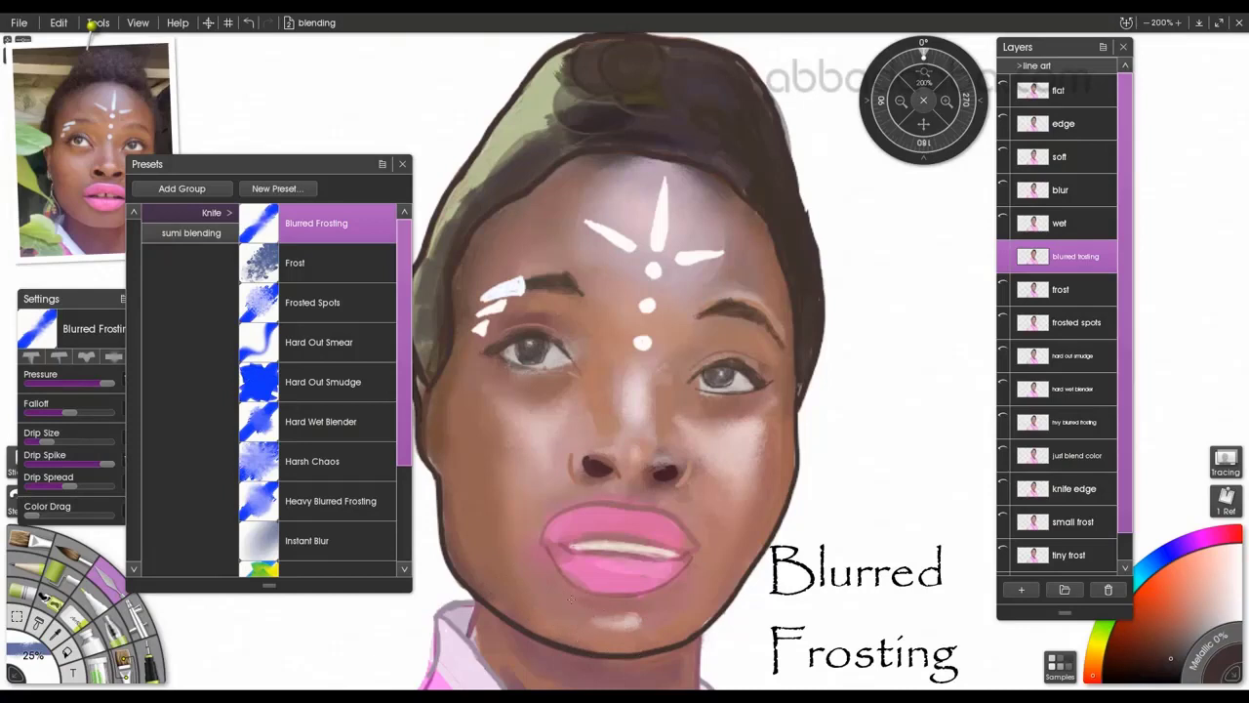
left_click_drag(683, 461, 646, 493)
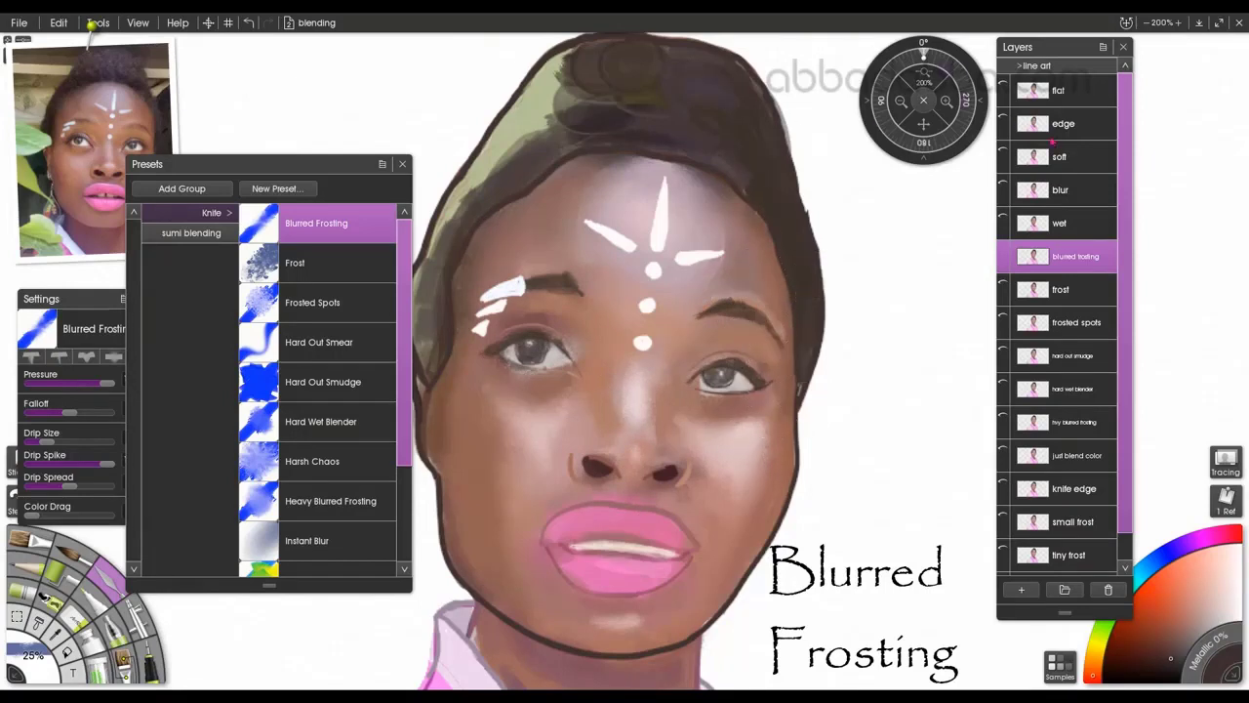
Hide the blurred frosting layer, show and select the frost layer, and choose the Frost knife preset
left_click(1004, 256)
left_click(1006, 291)
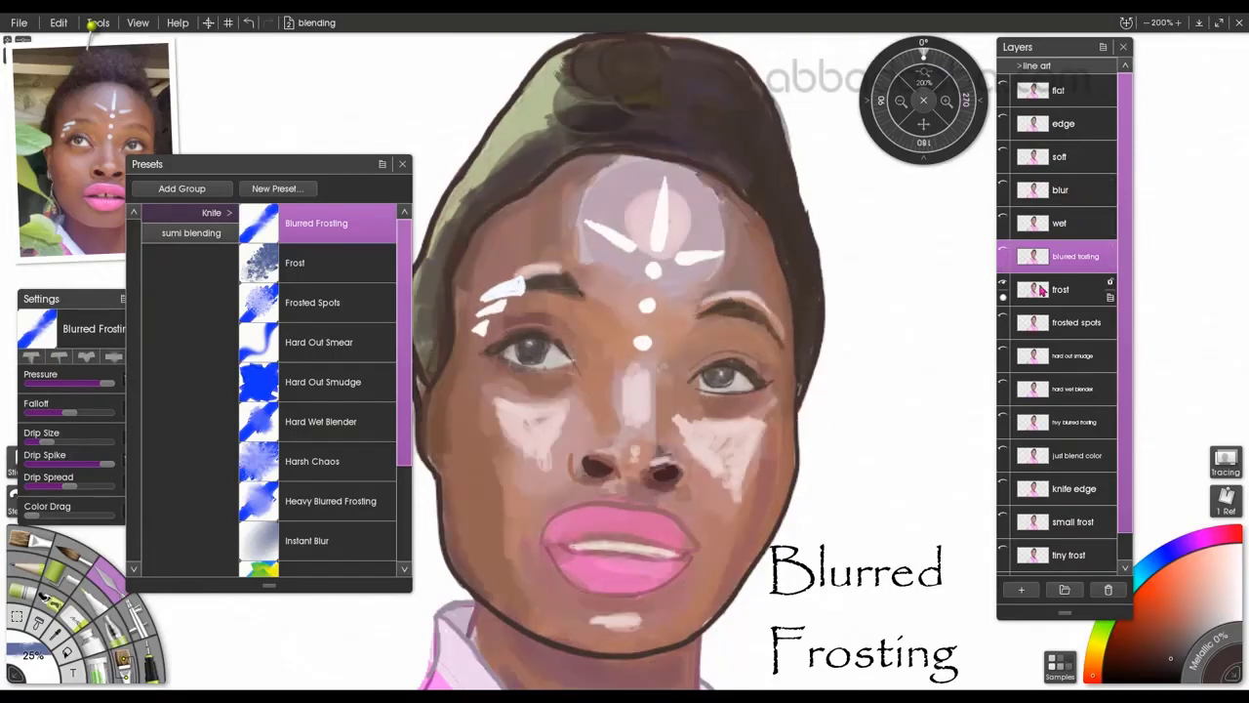
left_click(1060, 291)
left_click(340, 273)
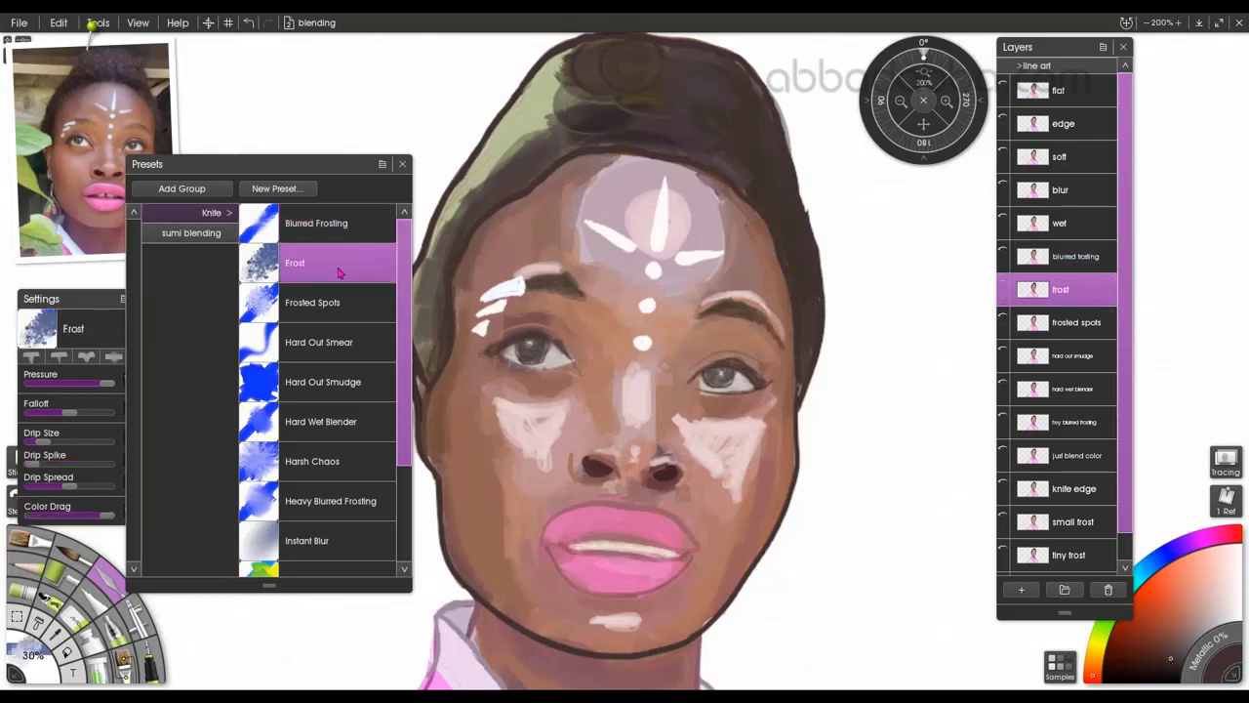
Blend the forehead, nose bridge and left cheek highlights on the frost layer with the Frost knife at 30%
mouse_move(655, 227)
left_mouse_down()
mouse_move(710, 218)
mouse_move(704, 249)
mouse_move(654, 241)
mouse_move(673, 217)
mouse_move(615, 202)
mouse_move(617, 188)
mouse_move(601, 184)
mouse_move(708, 203)
mouse_move(694, 194)
mouse_move(616, 235)
mouse_move(596, 272)
mouse_move(555, 220)
mouse_move(564, 254)
left_mouse_up()
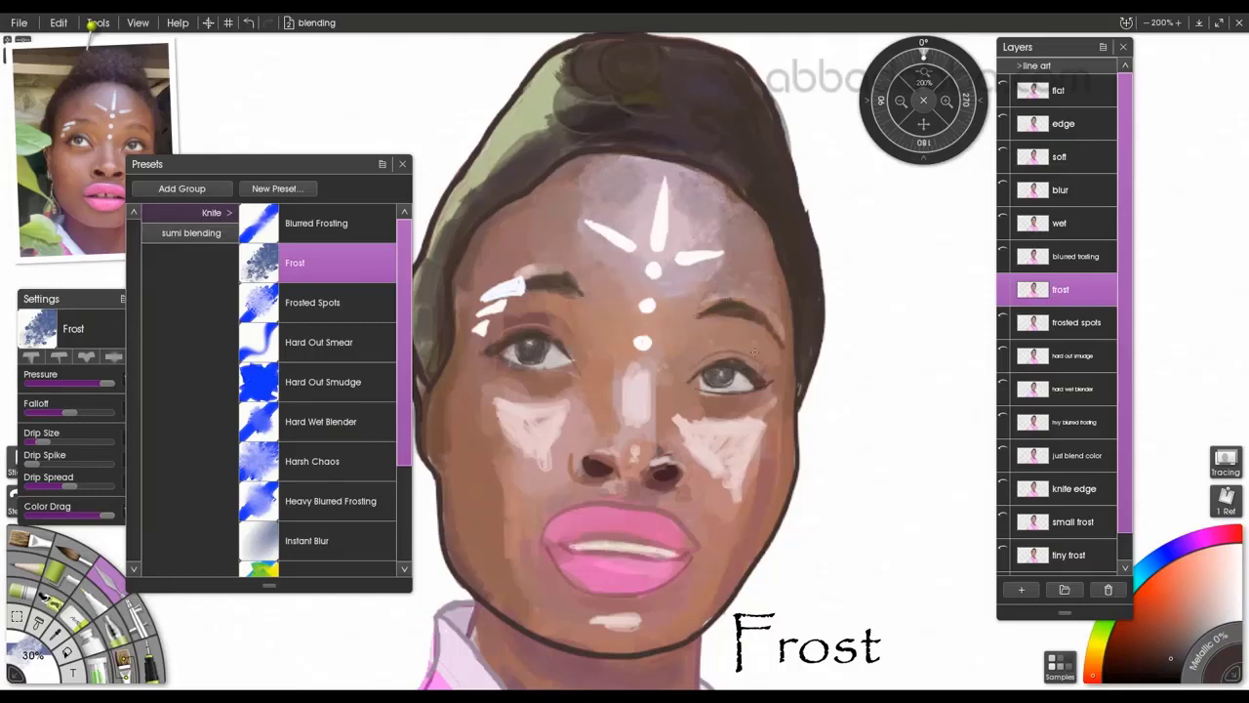
left_click_drag(640, 387, 623, 369)
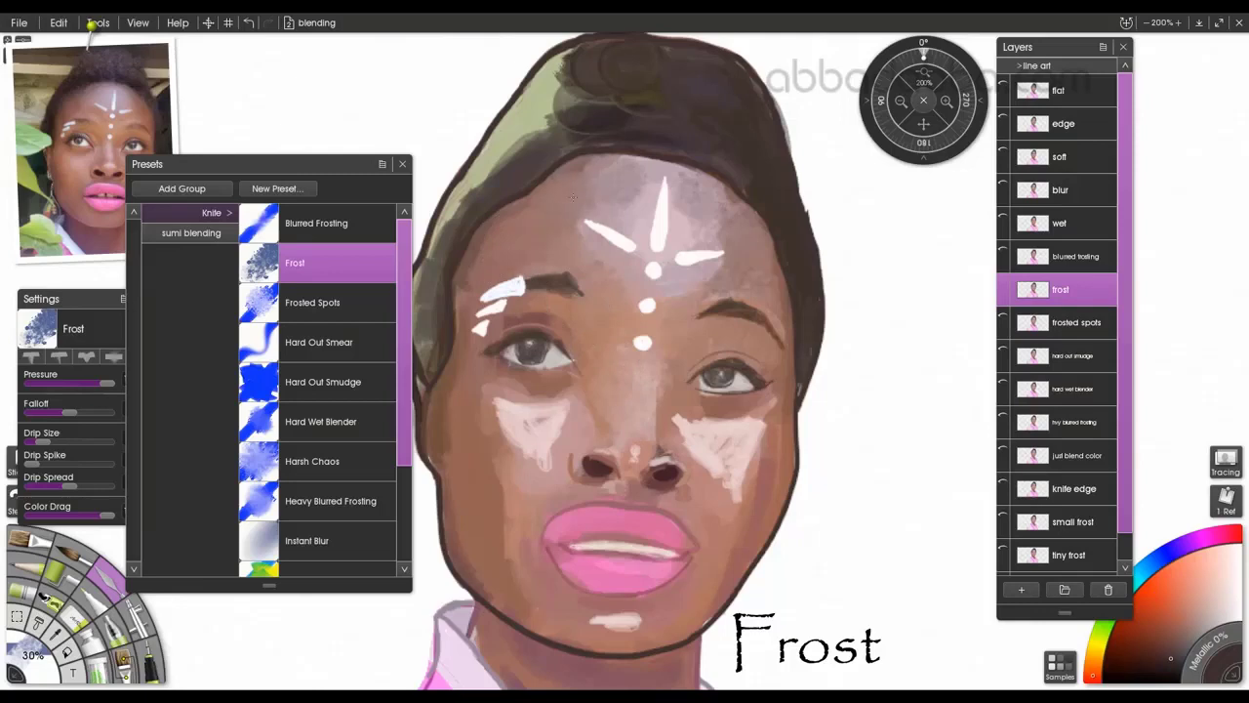
mouse_move(501, 407)
left_mouse_down()
mouse_move(563, 410)
mouse_move(521, 493)
left_mouse_up()
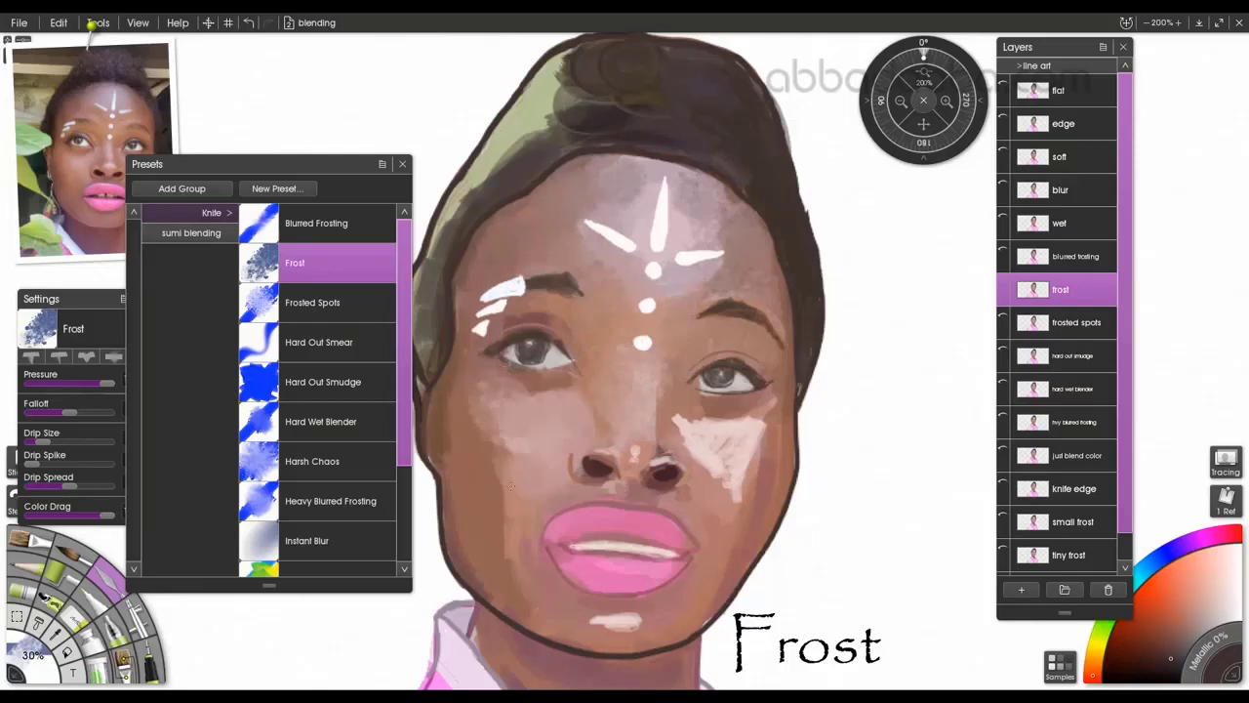
Blend the right cheek highlight with the Frost knife at 12% and 19%
left_click_drag(721, 457, 699, 455)
left_click_drag(39, 666, 10, 629)
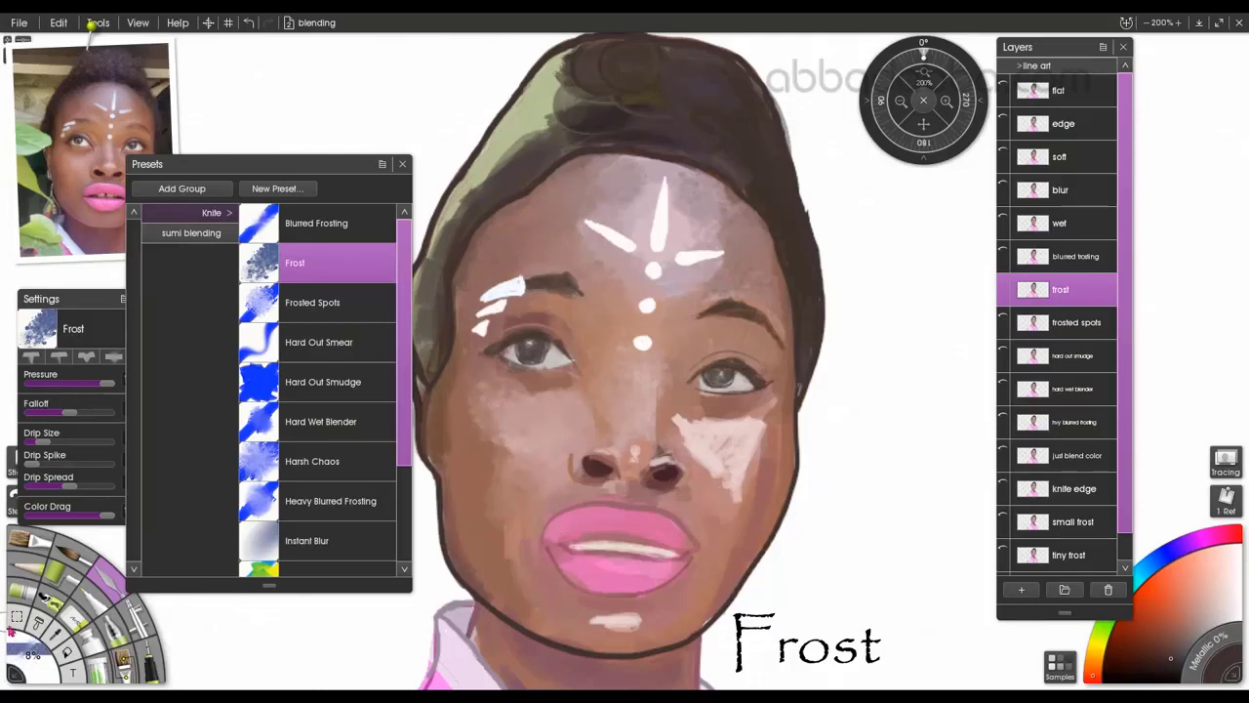
mouse_move(704, 408)
left_mouse_down()
mouse_move(758, 435)
mouse_move(740, 473)
mouse_move(695, 447)
mouse_move(725, 485)
left_mouse_up()
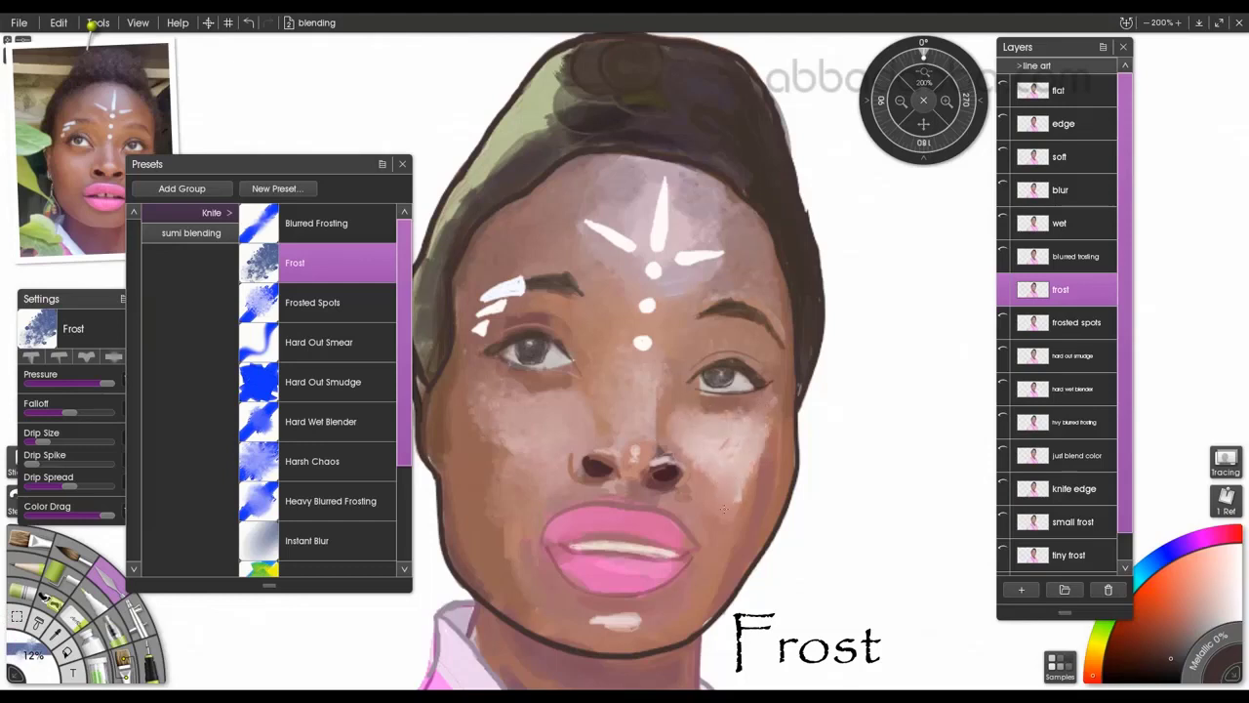
left_click_drag(24, 650, 45, 674)
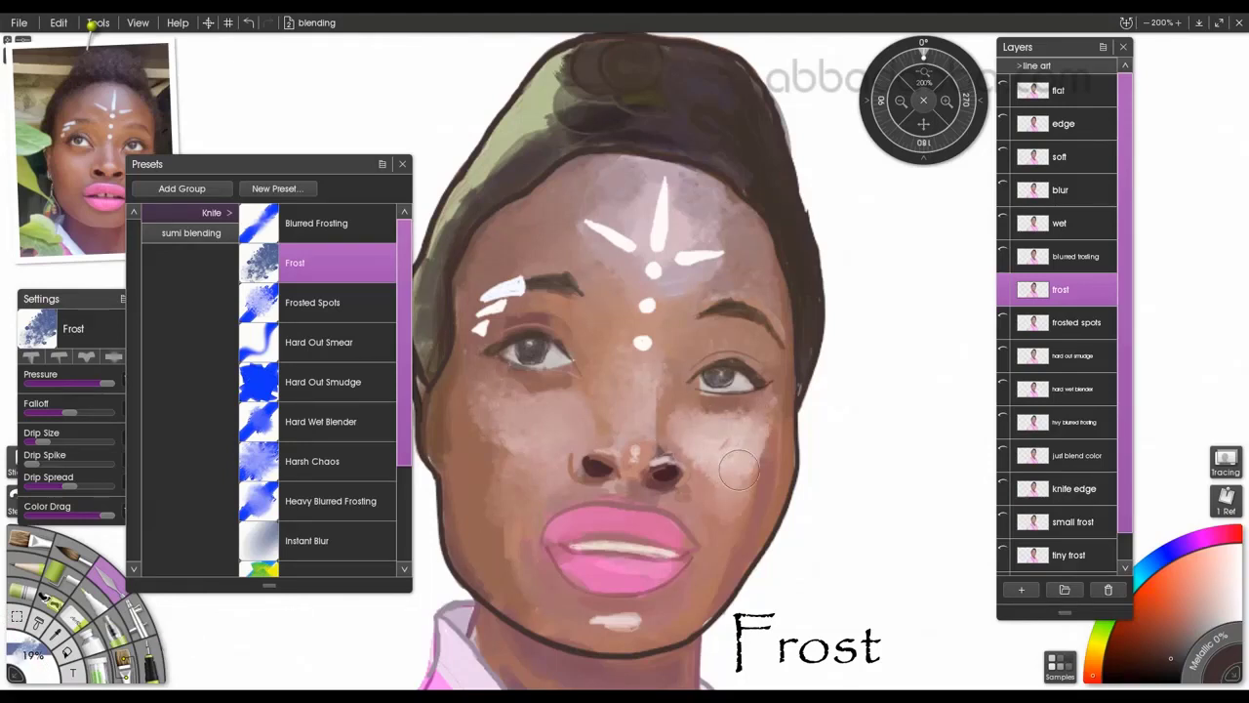
mouse_move(738, 471)
left_mouse_down()
mouse_move(751, 514)
mouse_move(759, 485)
mouse_move(720, 566)
mouse_move(771, 472)
left_mouse_up()
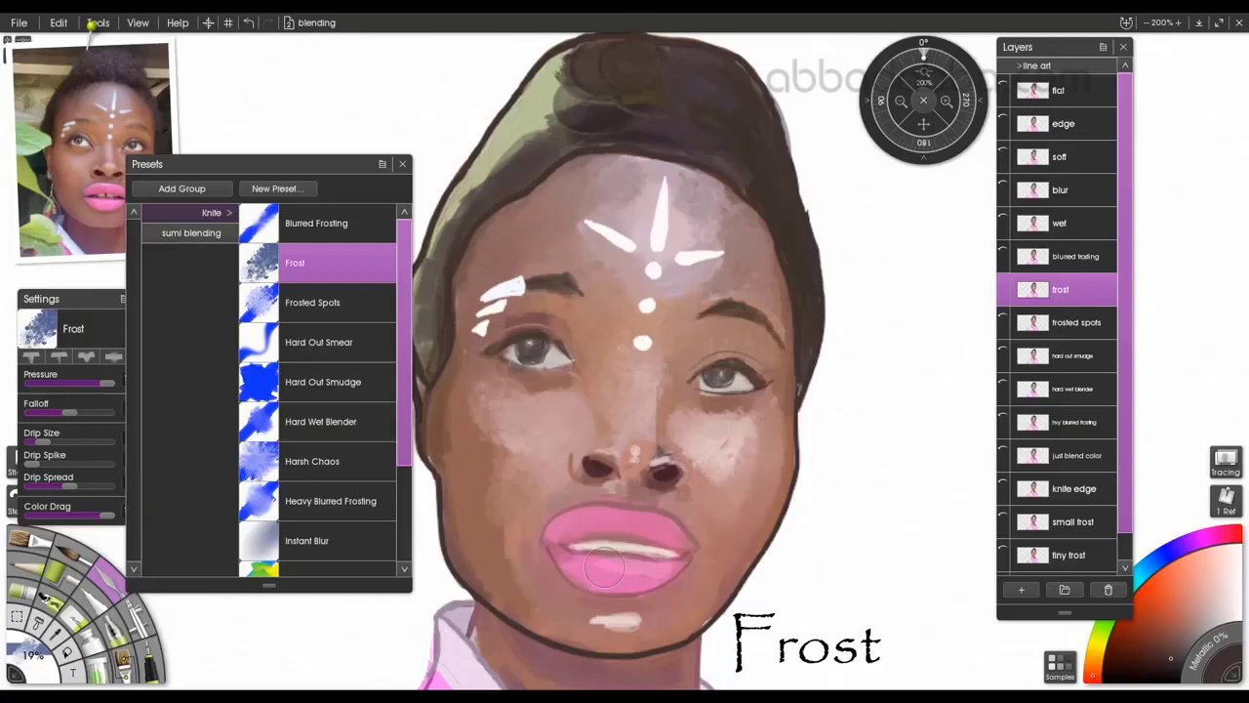
Soften the left cheek and jaw, the skin under both eyes, the nose and the chin with the Frost knife at 19%
left_click_drag(503, 454, 507, 531)
left_click_drag(456, 500, 453, 438)
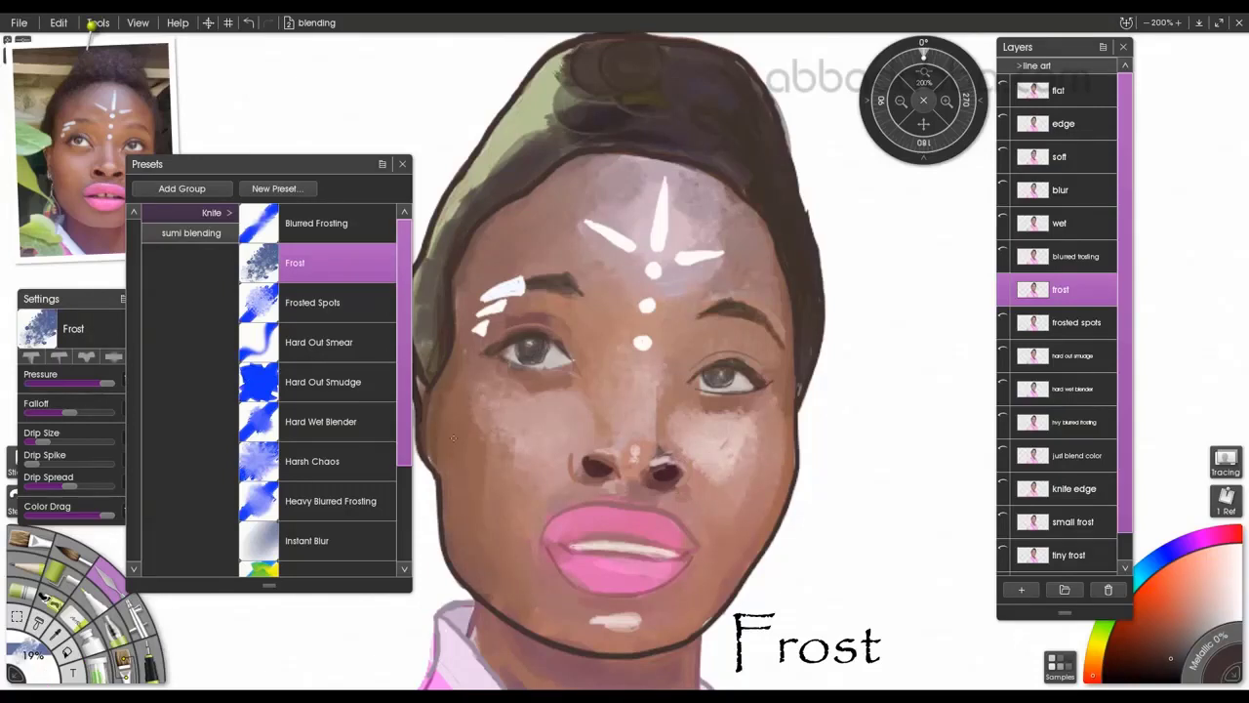
left_click_drag(534, 398, 569, 387)
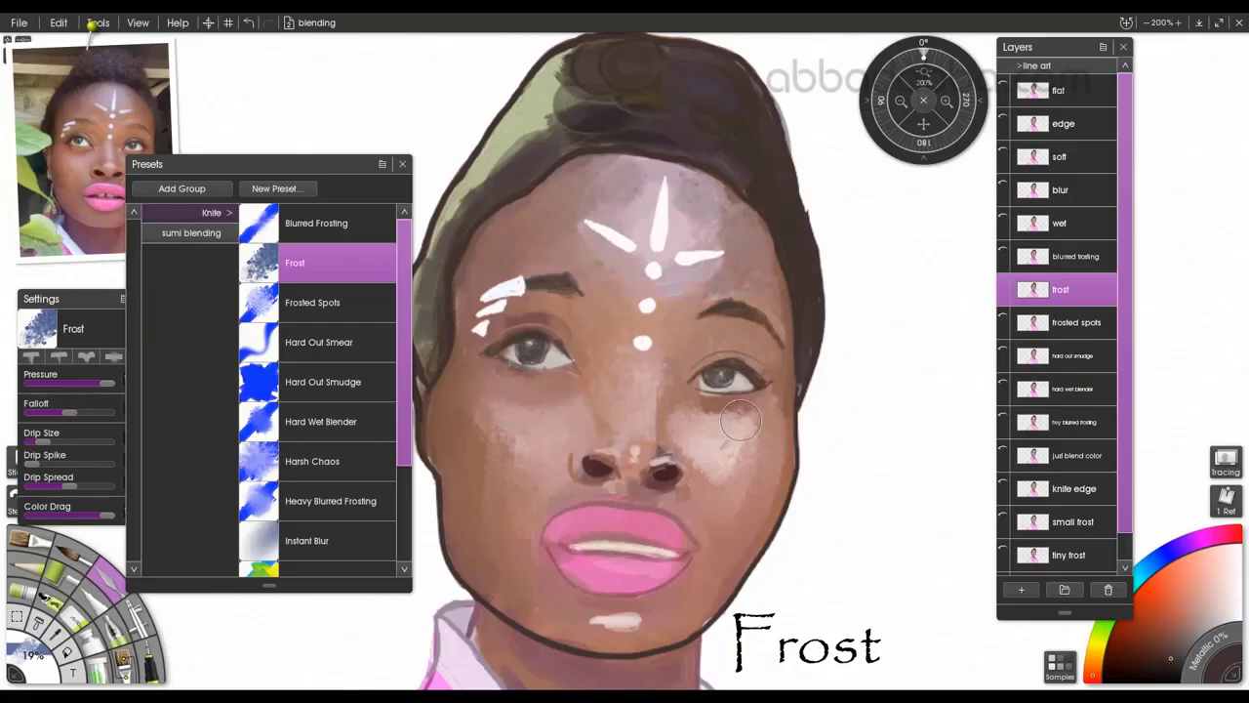
left_click_drag(711, 412, 764, 398)
mouse_move(657, 435)
left_mouse_down()
mouse_move(630, 468)
mouse_move(660, 450)
mouse_move(672, 466)
mouse_move(612, 445)
mouse_move(609, 481)
mouse_move(637, 493)
mouse_move(677, 483)
mouse_move(671, 474)
mouse_move(674, 506)
mouse_move(706, 523)
mouse_move(705, 571)
mouse_move(624, 625)
mouse_move(640, 622)
mouse_move(566, 618)
left_mouse_up()
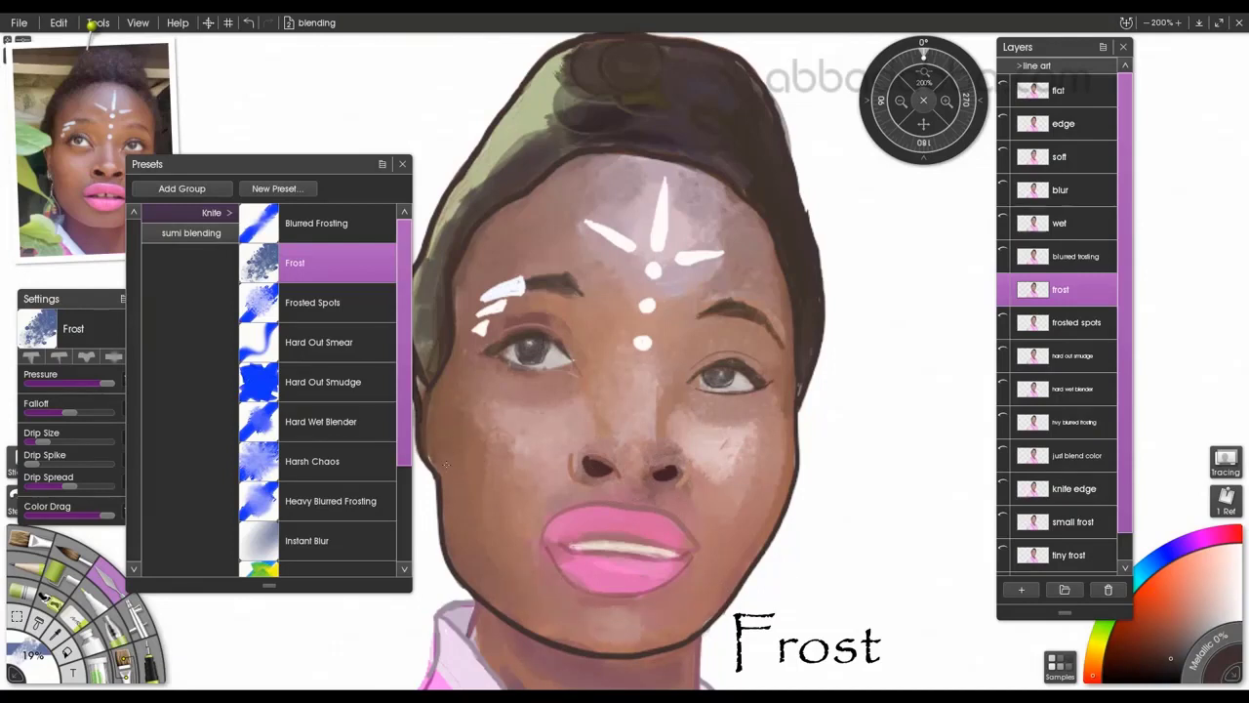
left_click_drag(537, 320, 540, 314)
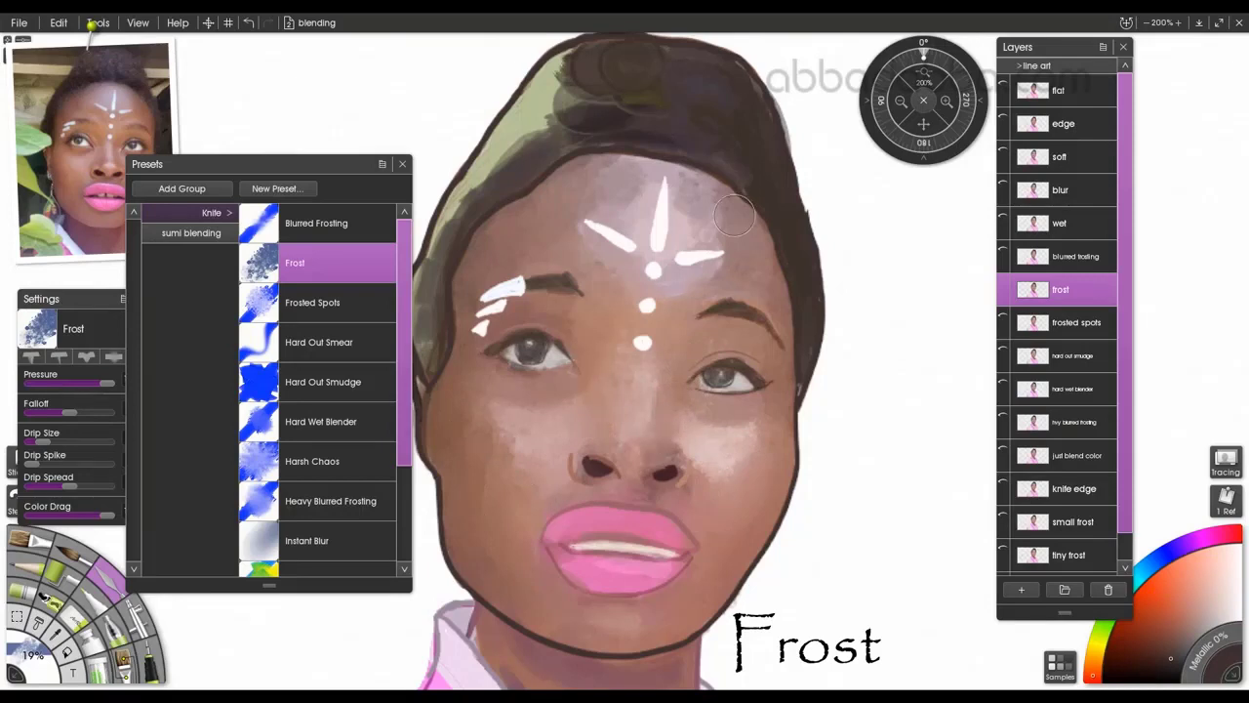
Hide the frost layer, show and select the frosted spots layer, and choose the Frosted Spots knife preset
left_click(1006, 286)
left_click(1005, 316)
left_click(1043, 322)
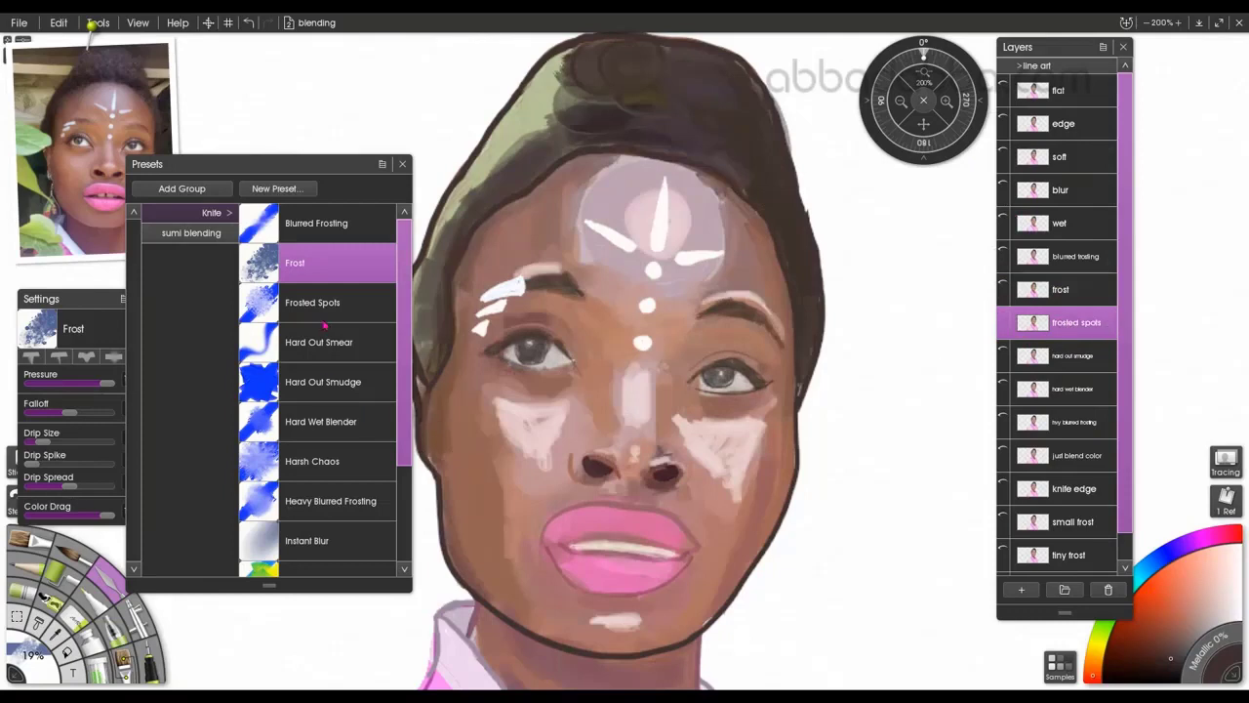
left_click(341, 311)
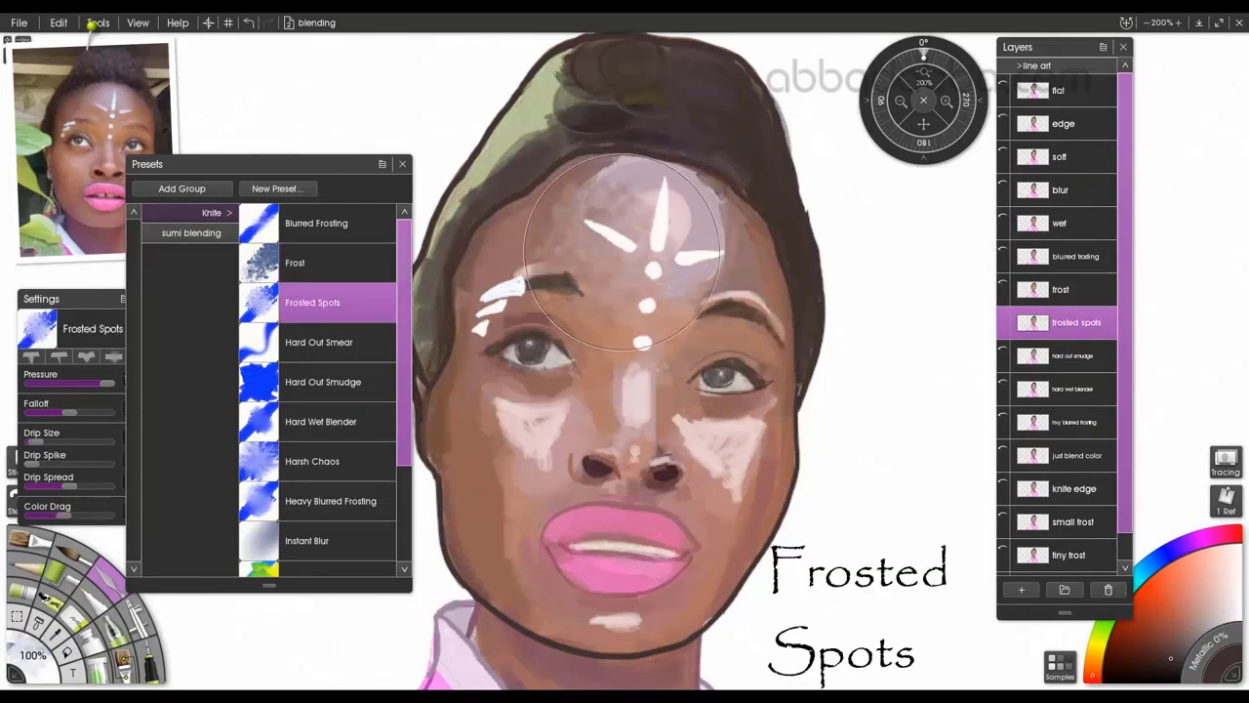
left_click_drag(622, 251, 695, 210)
key("ctrl+z")
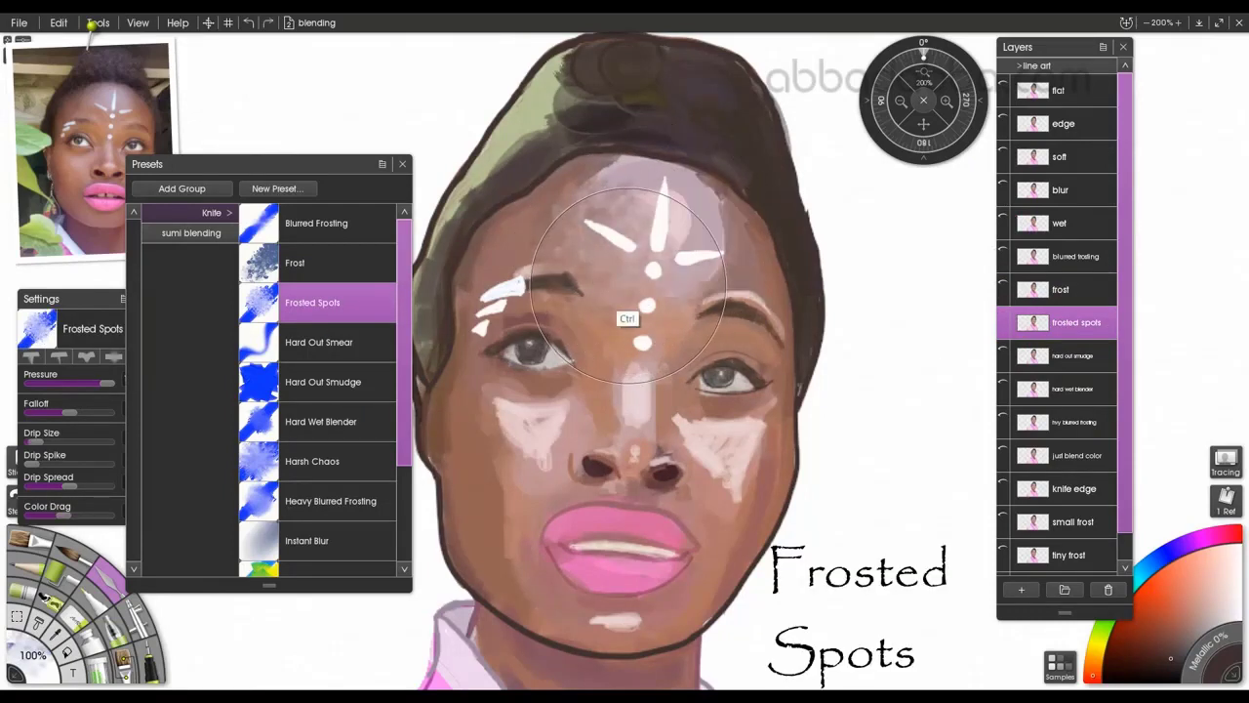
key("ctrl+z")
key("ctrl+z")
Set the Frosted Spots knife size to 50% and blend the forehead, brow, cheek, nose and chin highlights
mouse_move(43, 670)
left_mouse_down()
mouse_move(21, 640)
mouse_move(39, 671)
left_mouse_up()
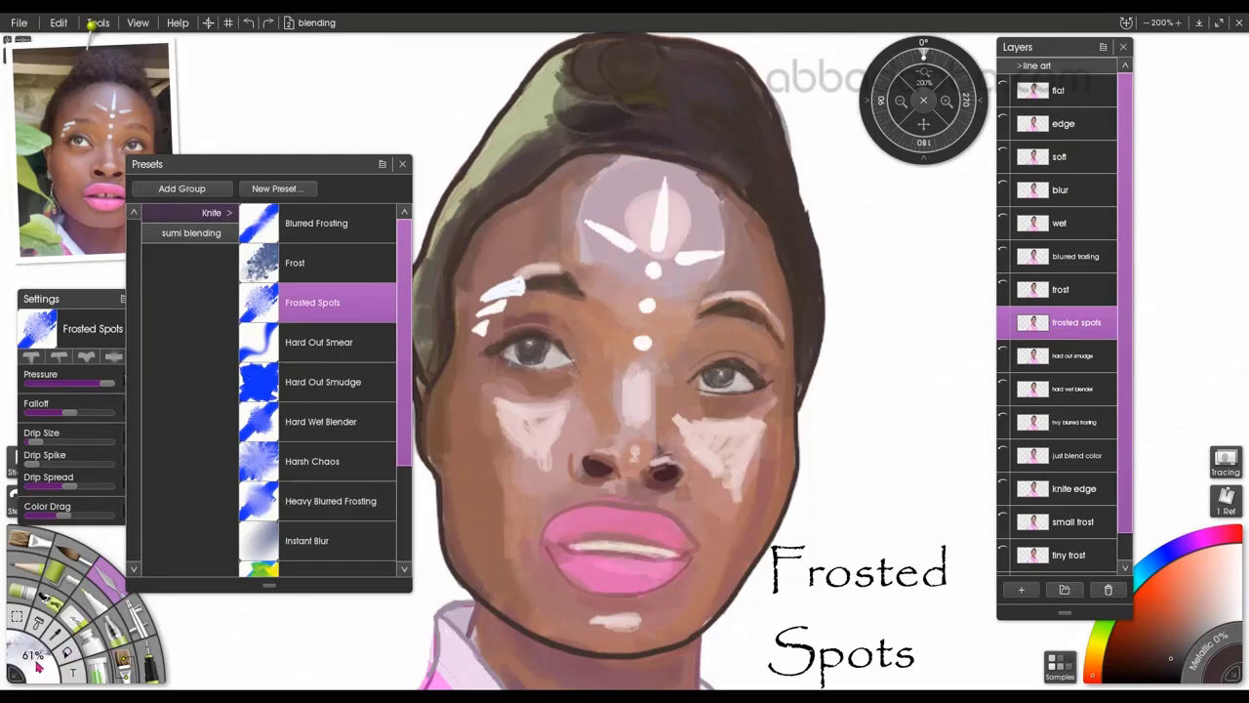
left_click(37, 661)
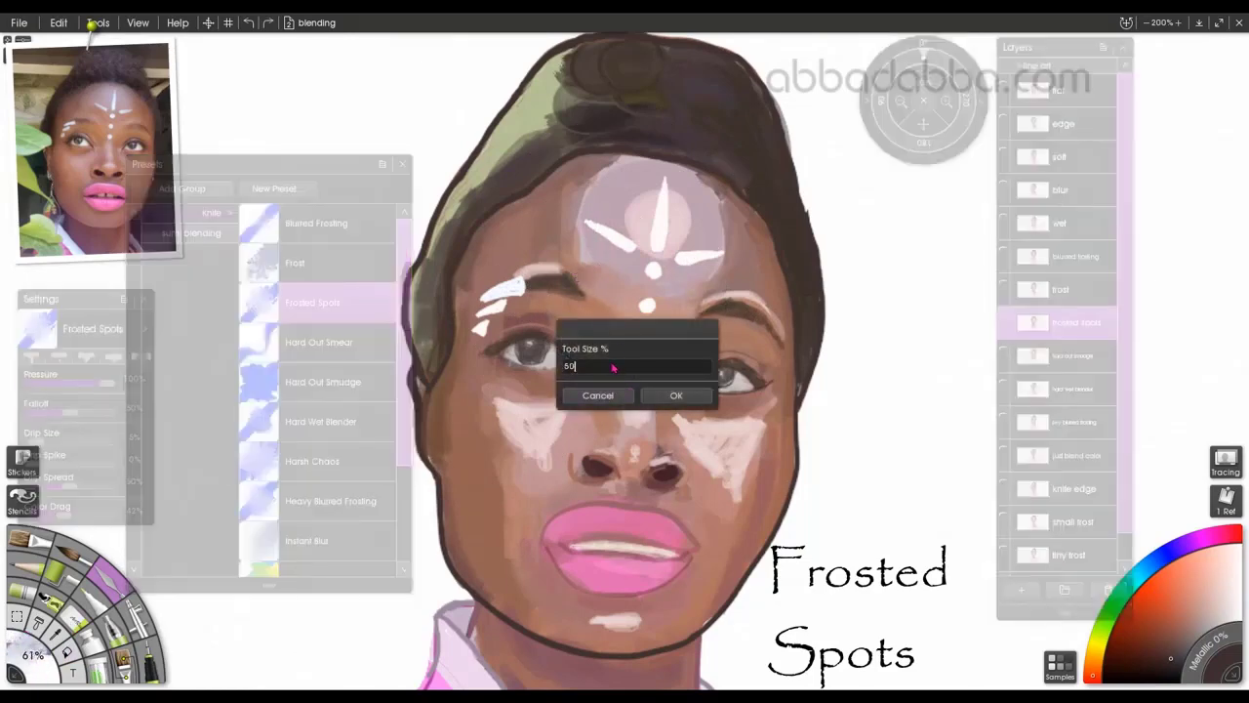
type("50")
key("Return")
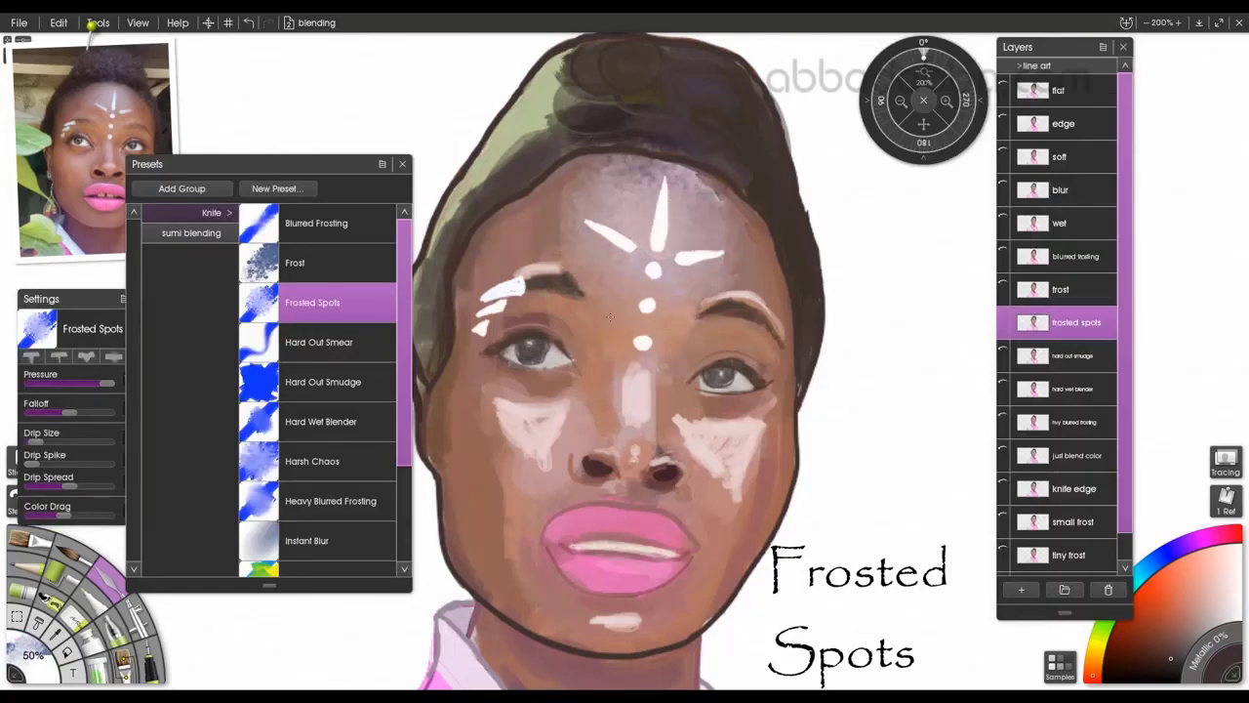
mouse_move(520, 269)
left_mouse_down()
mouse_move(473, 300)
mouse_move(492, 410)
mouse_move(537, 444)
mouse_move(493, 438)
mouse_move(482, 459)
left_mouse_up()
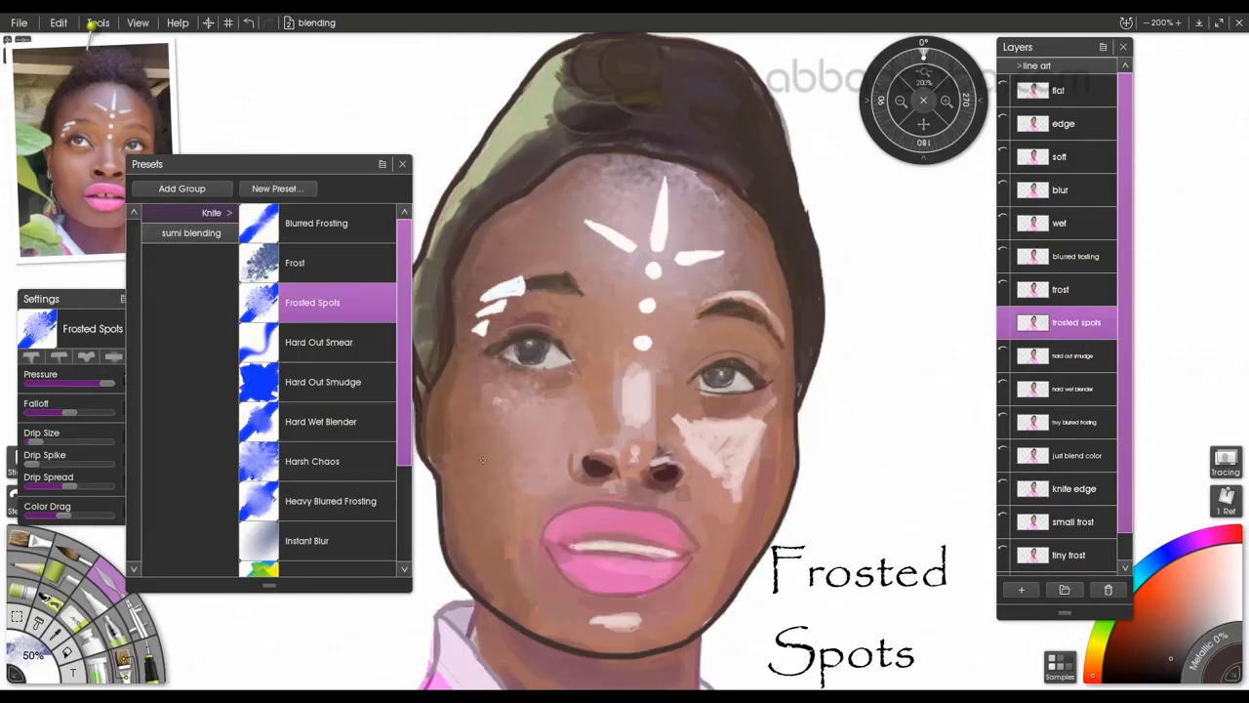
mouse_move(742, 419)
left_mouse_down()
mouse_move(713, 458)
mouse_move(771, 430)
mouse_move(644, 410)
mouse_move(657, 458)
mouse_move(613, 473)
mouse_move(732, 489)
mouse_move(727, 429)
mouse_move(644, 622)
mouse_move(559, 599)
mouse_move(732, 259)
left_mouse_up()
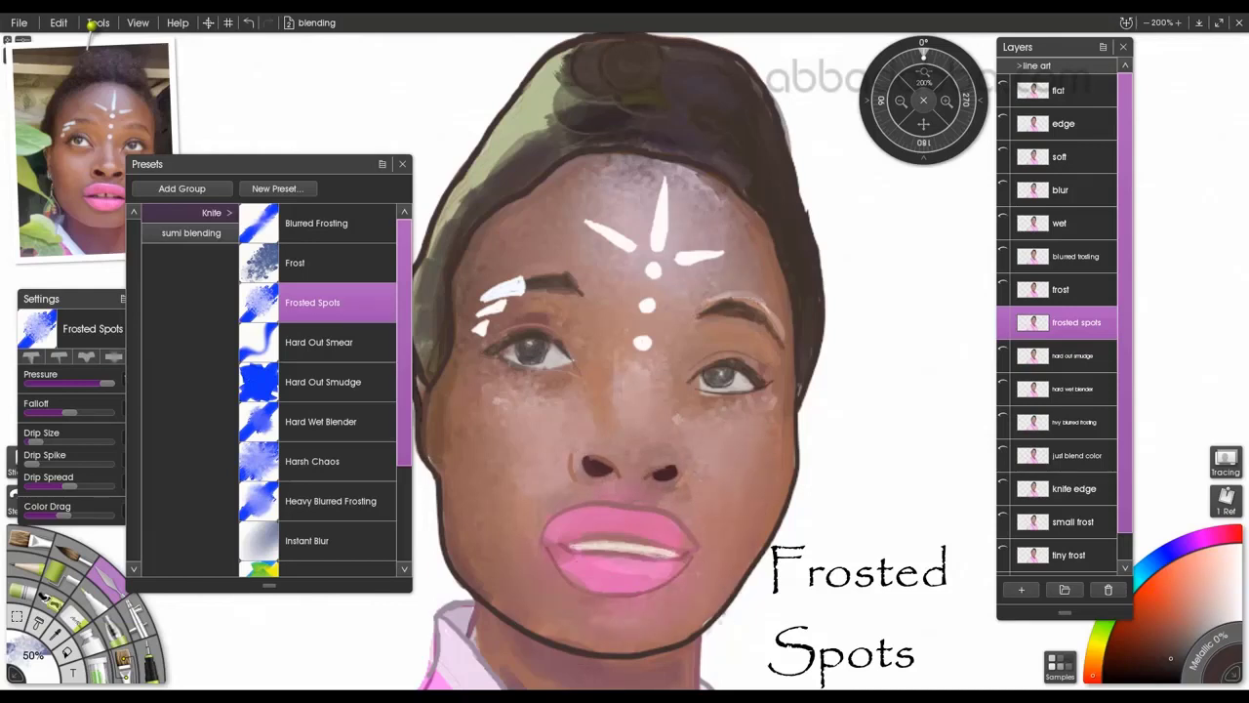
Smooth the forehead's outer skin, and blend the hair bun and green hair edge with the Frosted Spots knife at 15%
mouse_move(737, 195)
left_mouse_down()
mouse_move(698, 249)
mouse_move(752, 234)
mouse_move(722, 241)
mouse_move(730, 206)
left_mouse_up()
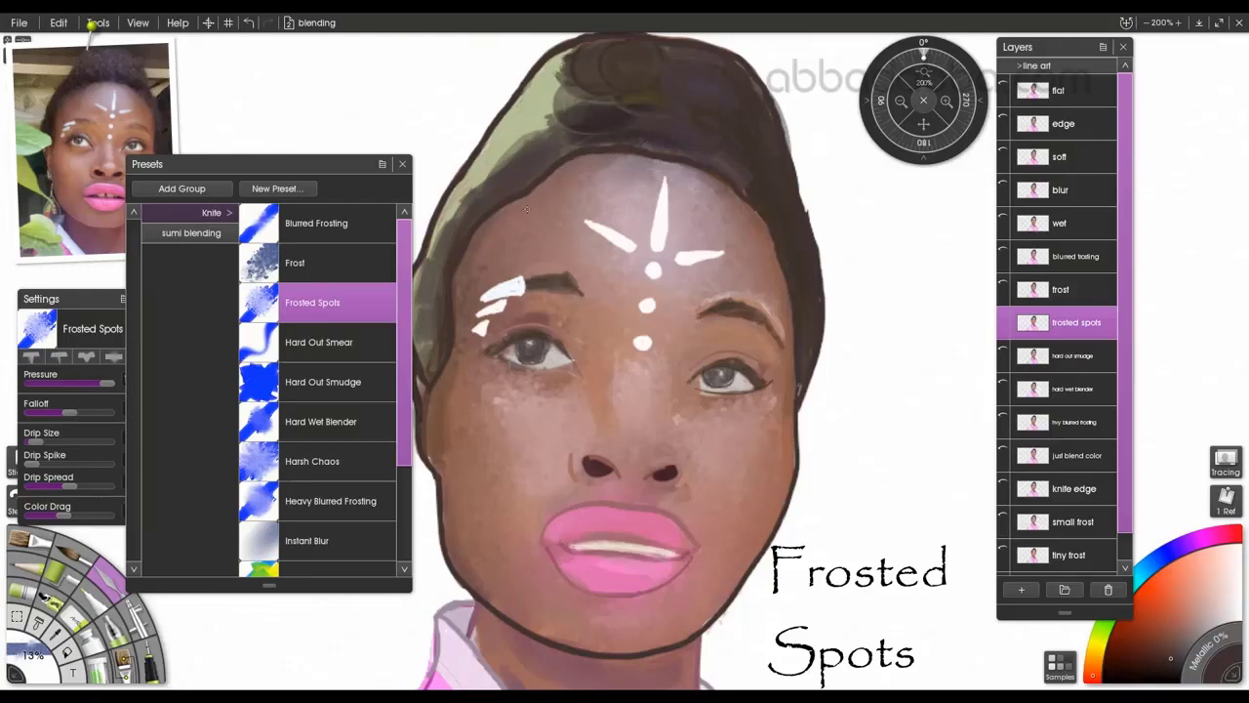
mouse_move(618, 85)
left_mouse_down()
mouse_move(562, 116)
mouse_move(549, 93)
mouse_move(557, 73)
mouse_move(591, 98)
mouse_move(619, 69)
left_mouse_up()
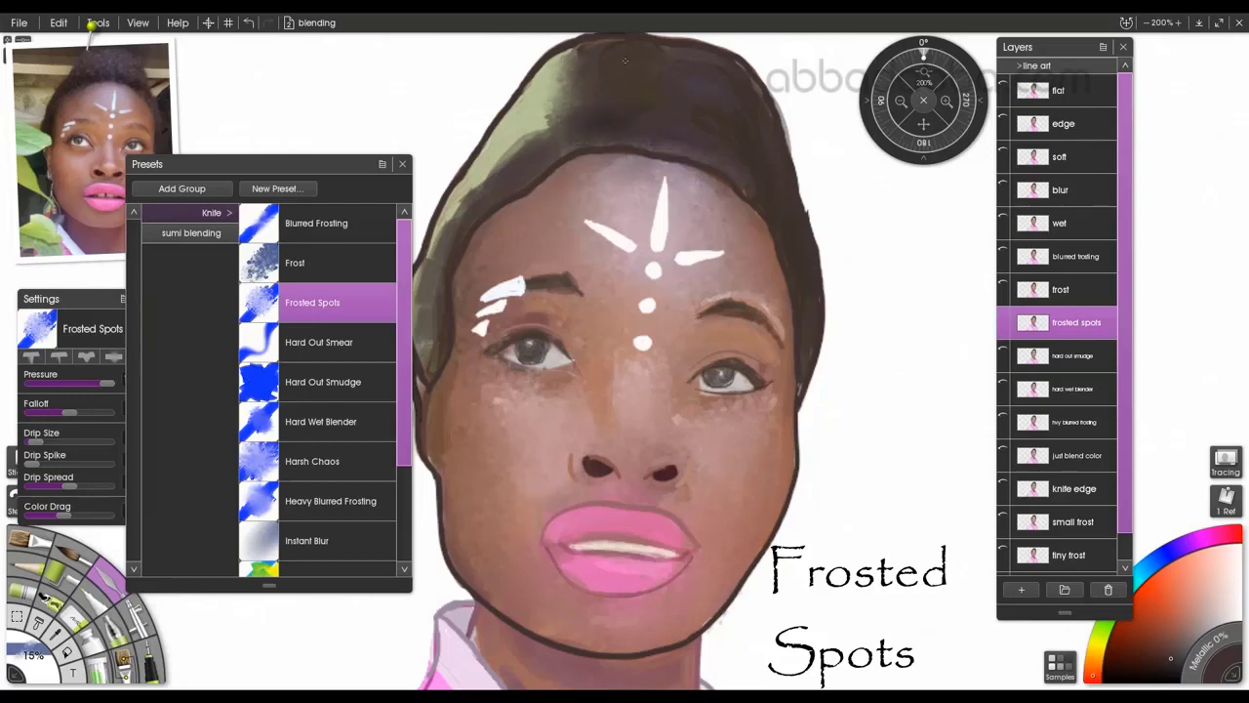
mouse_move(559, 127)
left_mouse_down()
mouse_move(467, 202)
mouse_move(424, 309)
mouse_move(426, 355)
left_mouse_up()
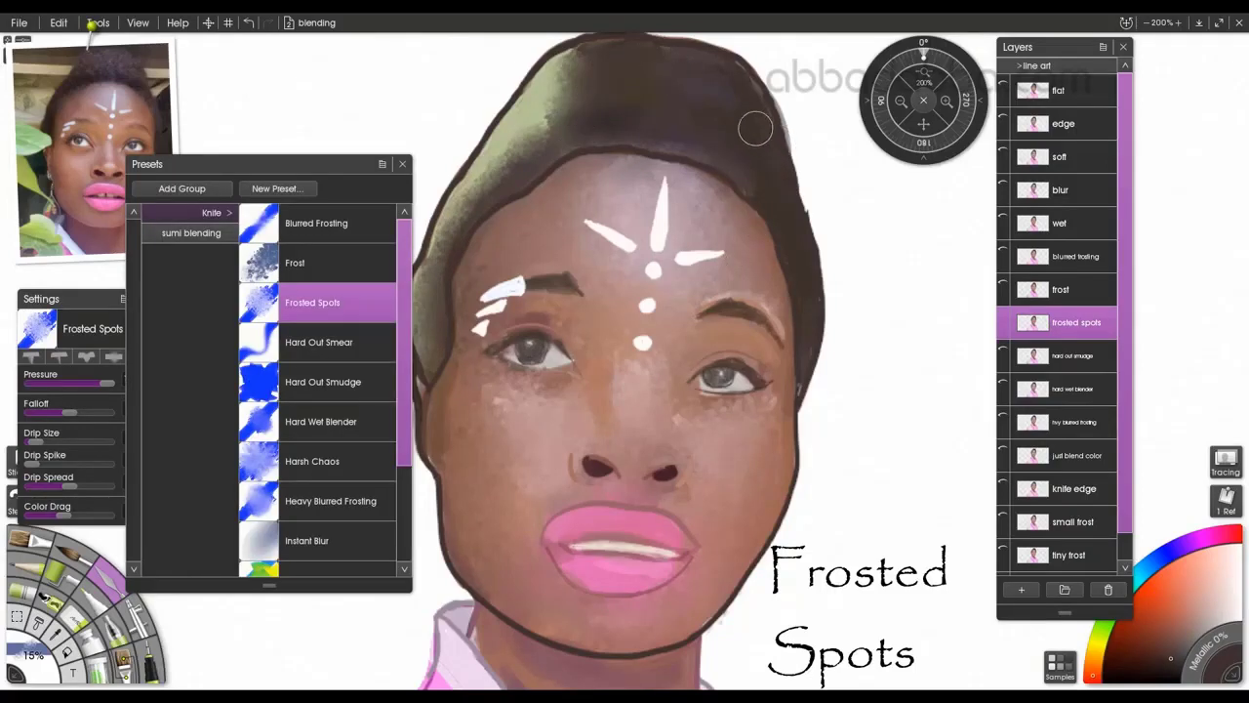
Hide the frosted spots layer, show and select the hard out smudge layer, and choose the Hard Out Smudge knife preset
left_click(1004, 322)
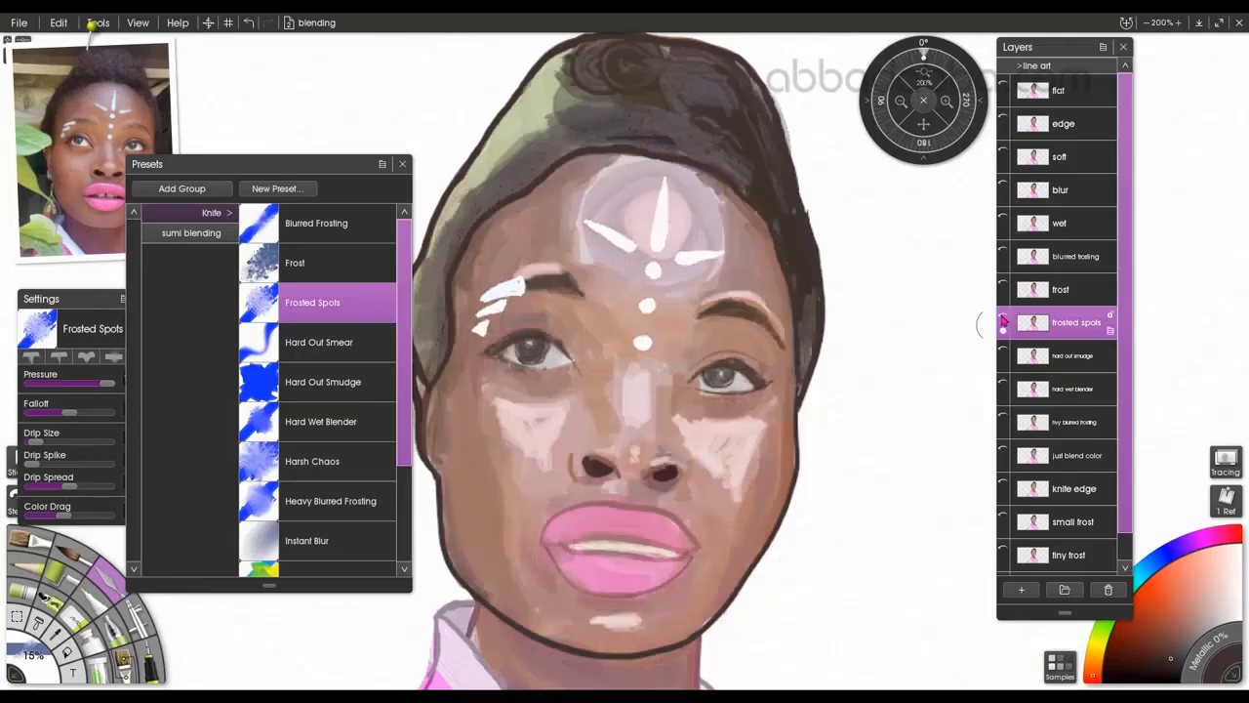
left_click(1003, 359)
left_click(1064, 359)
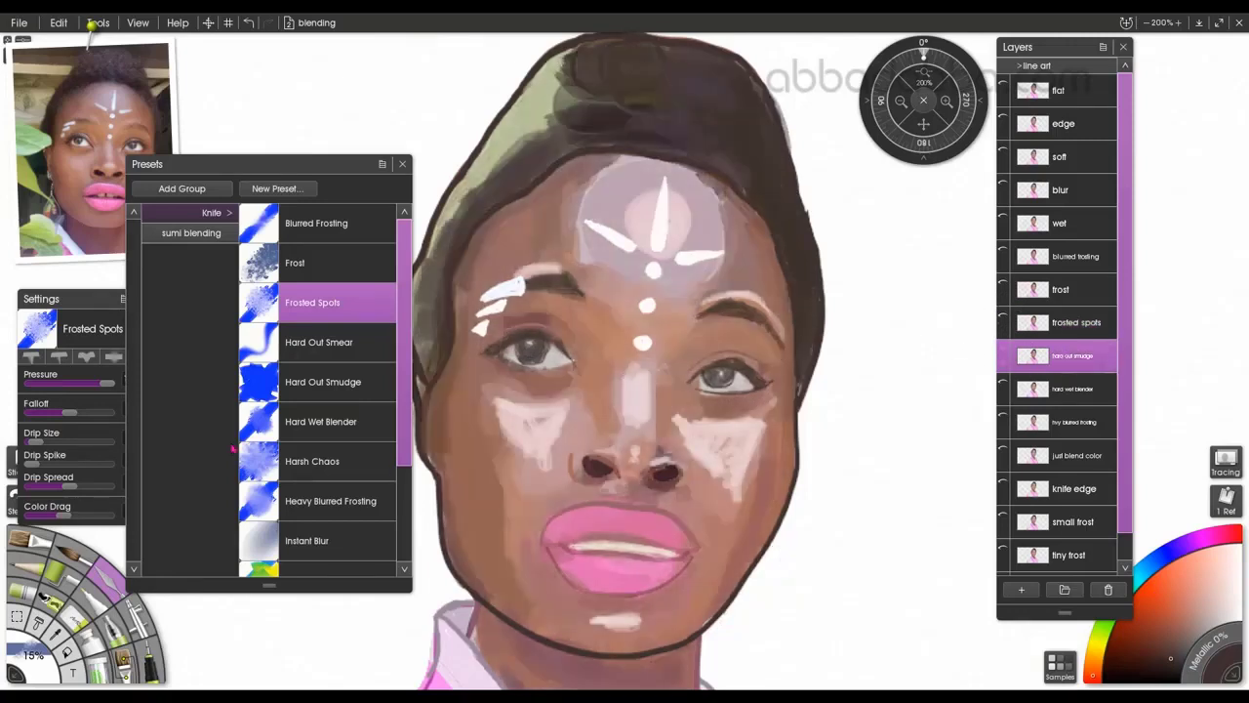
left_click(300, 388)
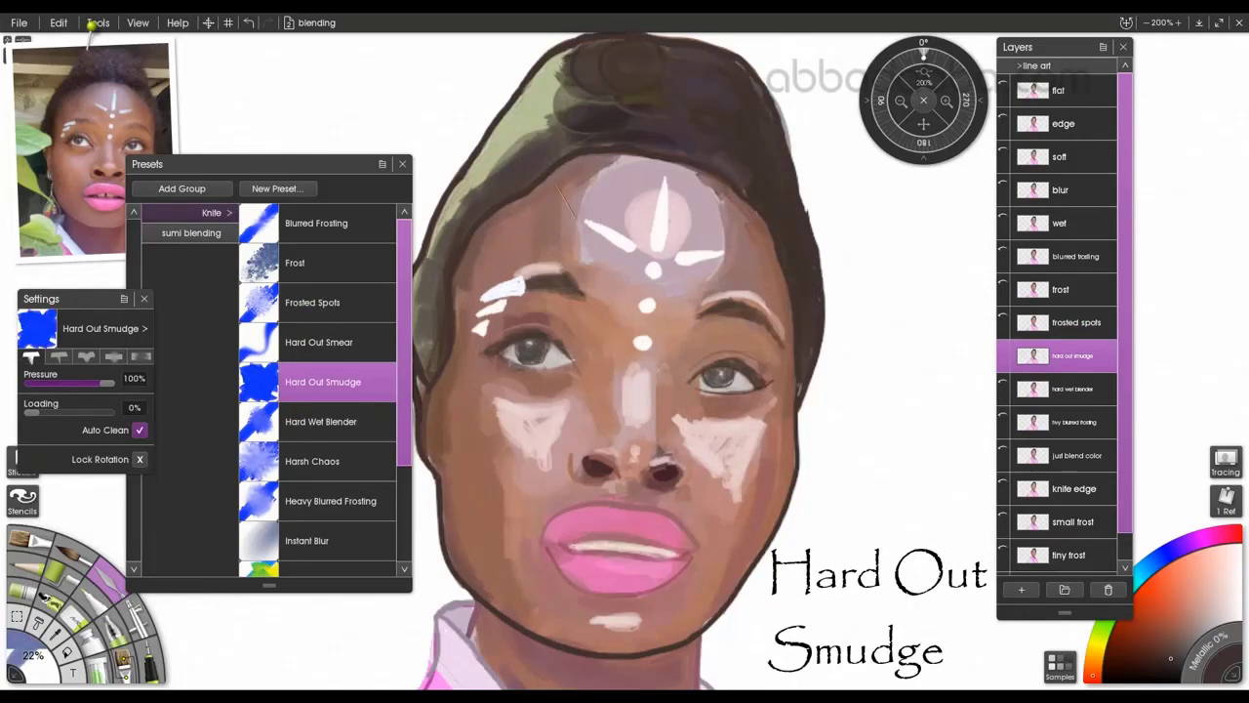
Blend the forehead, cheek and nose-bridge highlights with the Hard Out Smudge knife at 30% size
left_click_drag(503, 410, 546, 447)
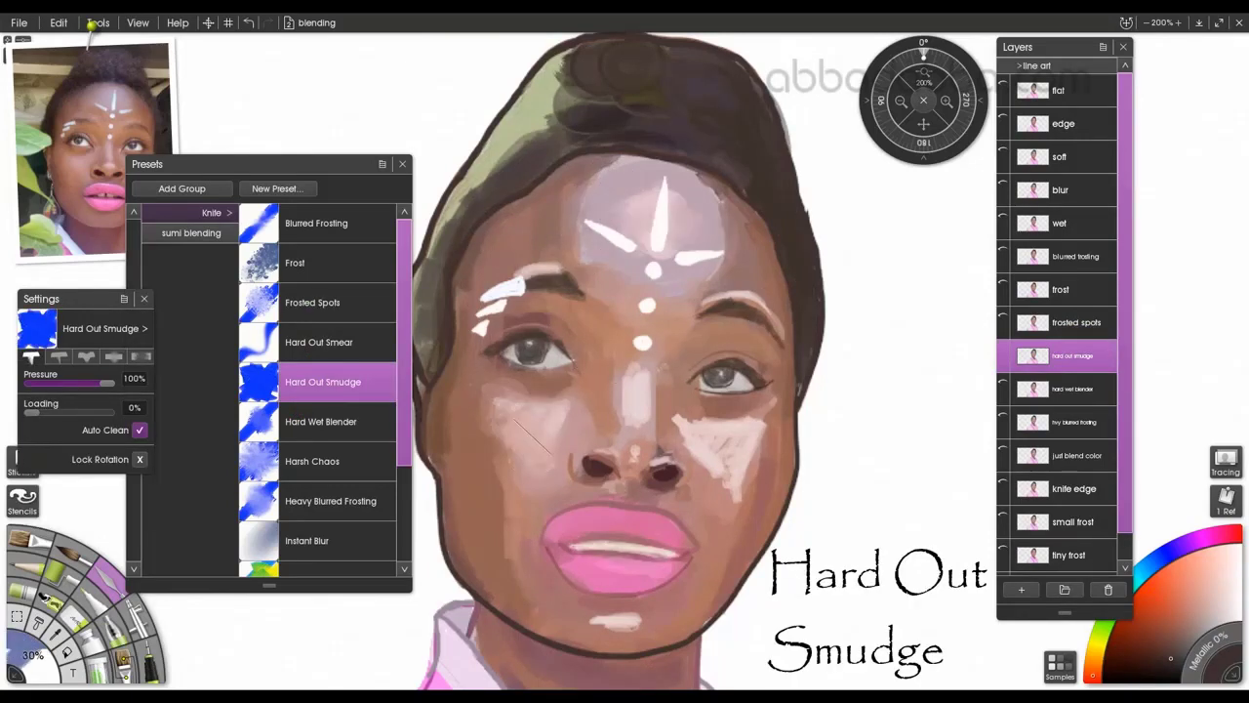
mouse_move(696, 452)
left_mouse_down()
mouse_move(679, 426)
mouse_move(732, 419)
mouse_move(691, 418)
mouse_move(759, 426)
mouse_move(711, 447)
mouse_move(737, 513)
mouse_move(754, 421)
mouse_move(778, 421)
mouse_move(749, 463)
left_mouse_up()
left_click_drag(512, 408, 532, 426)
mouse_move(640, 415)
left_mouse_down()
mouse_move(642, 385)
mouse_move(636, 417)
left_mouse_up()
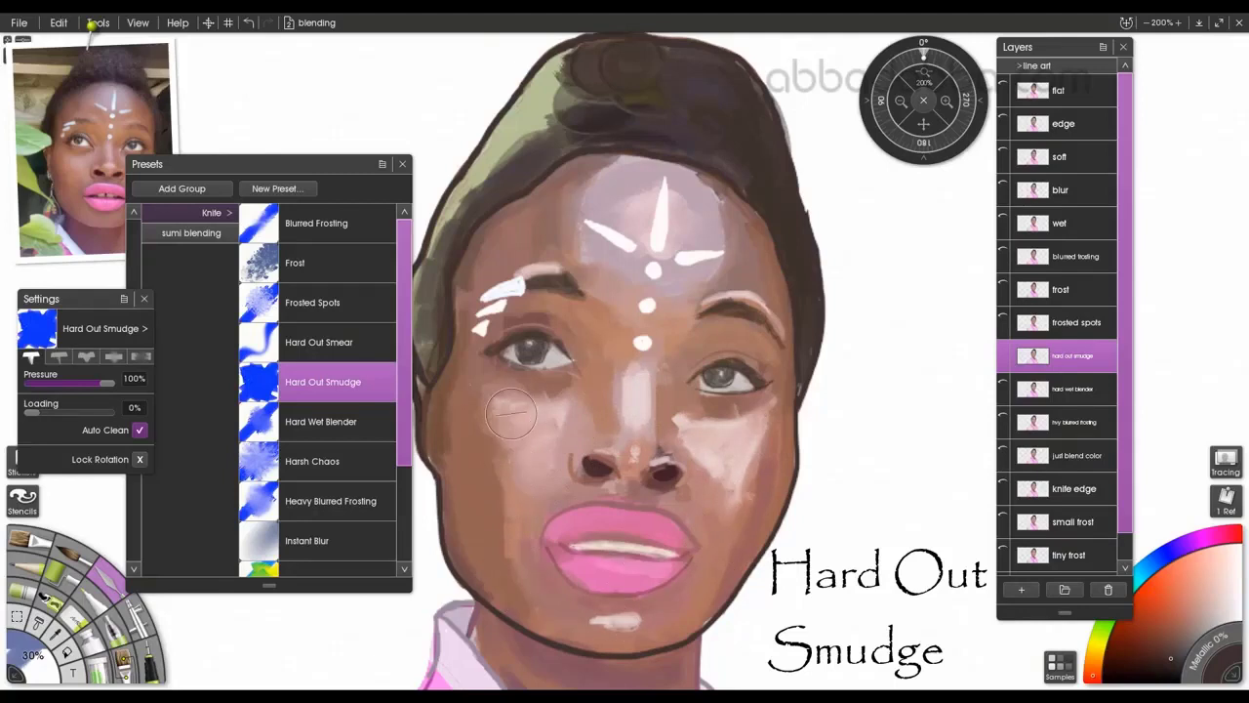
mouse_move(684, 427)
left_mouse_down()
mouse_move(769, 402)
mouse_move(718, 417)
mouse_move(723, 469)
left_mouse_up()
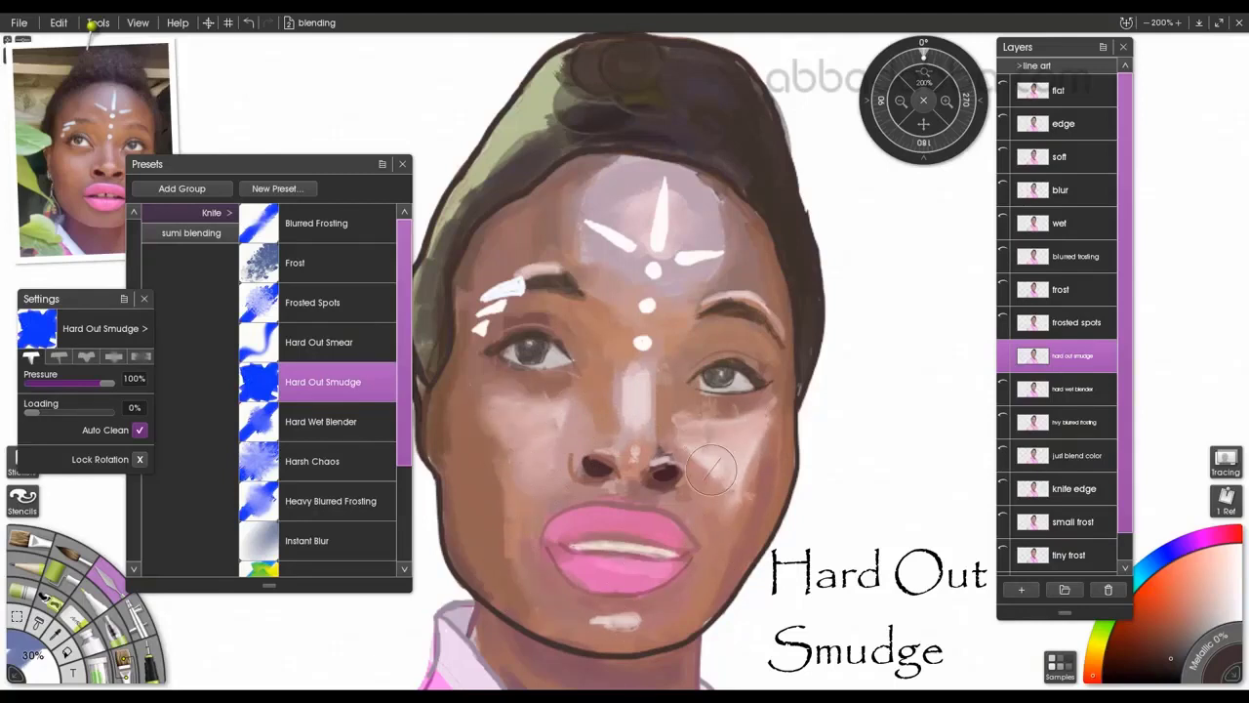
Hide the hard out smudge layer, show and select the hard wet blender layer, and choose the Hard Wet Blender knife preset
left_click(1003, 353)
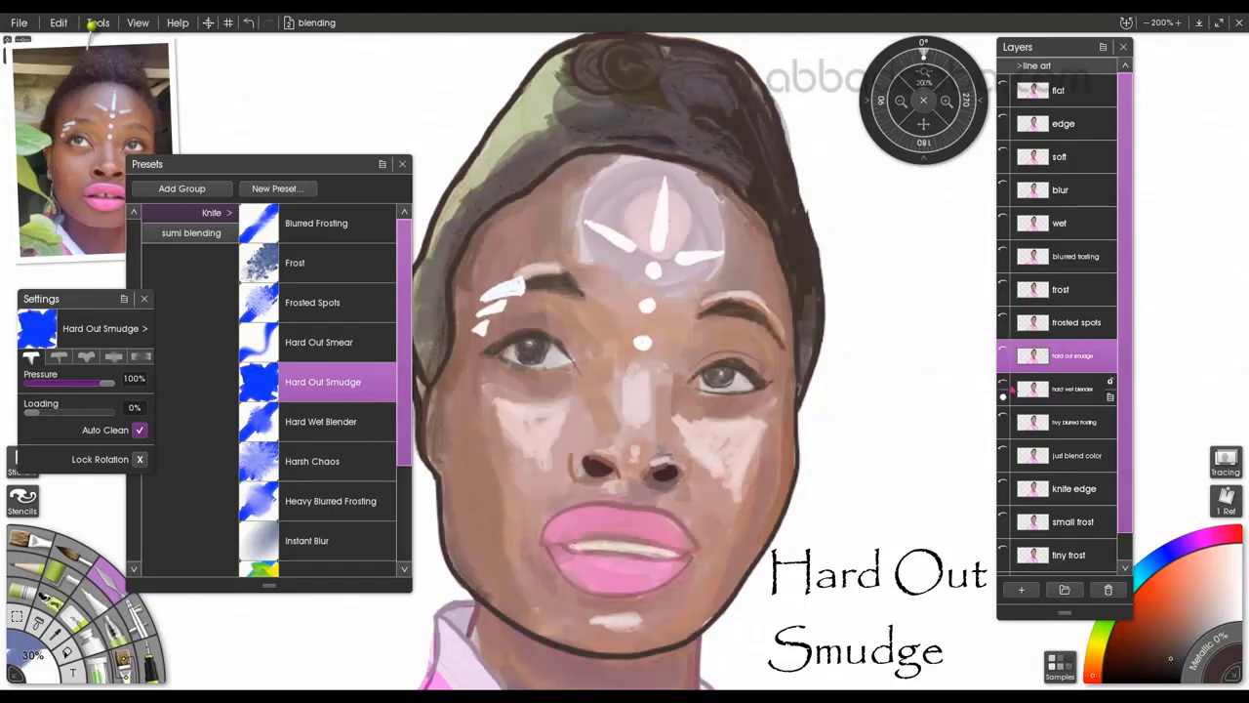
left_click(1004, 391)
left_click(1064, 389)
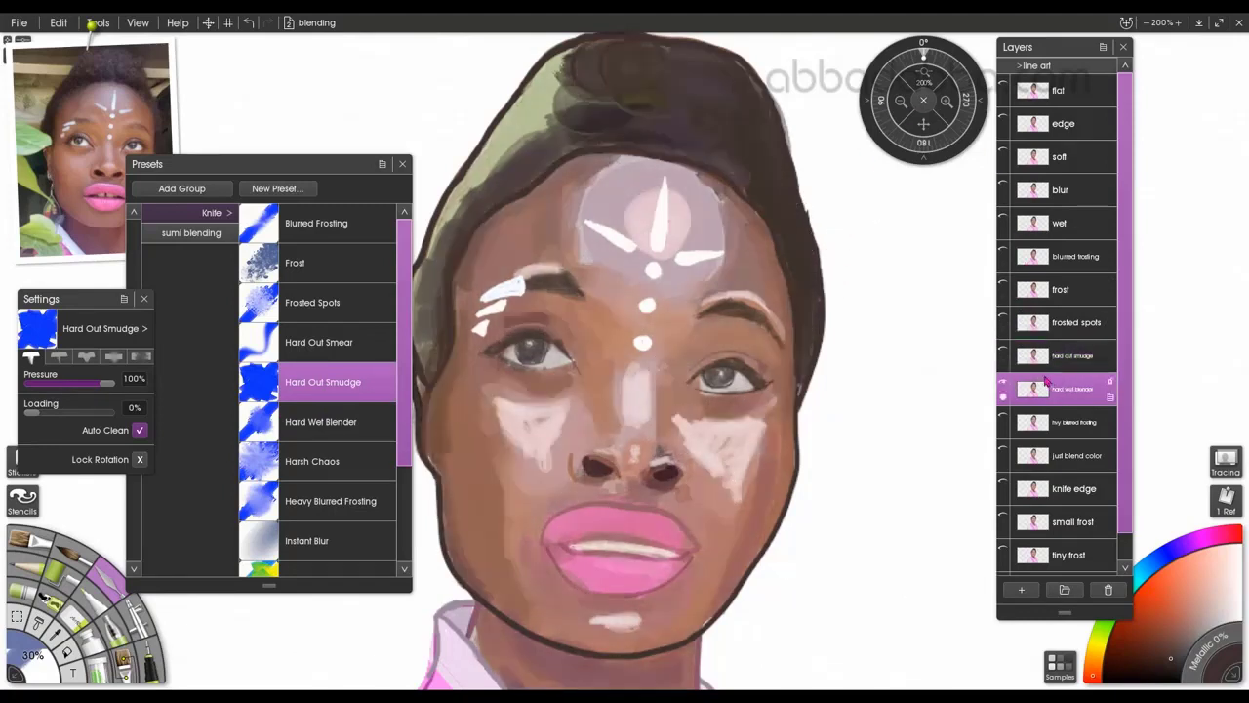
left_click(344, 421)
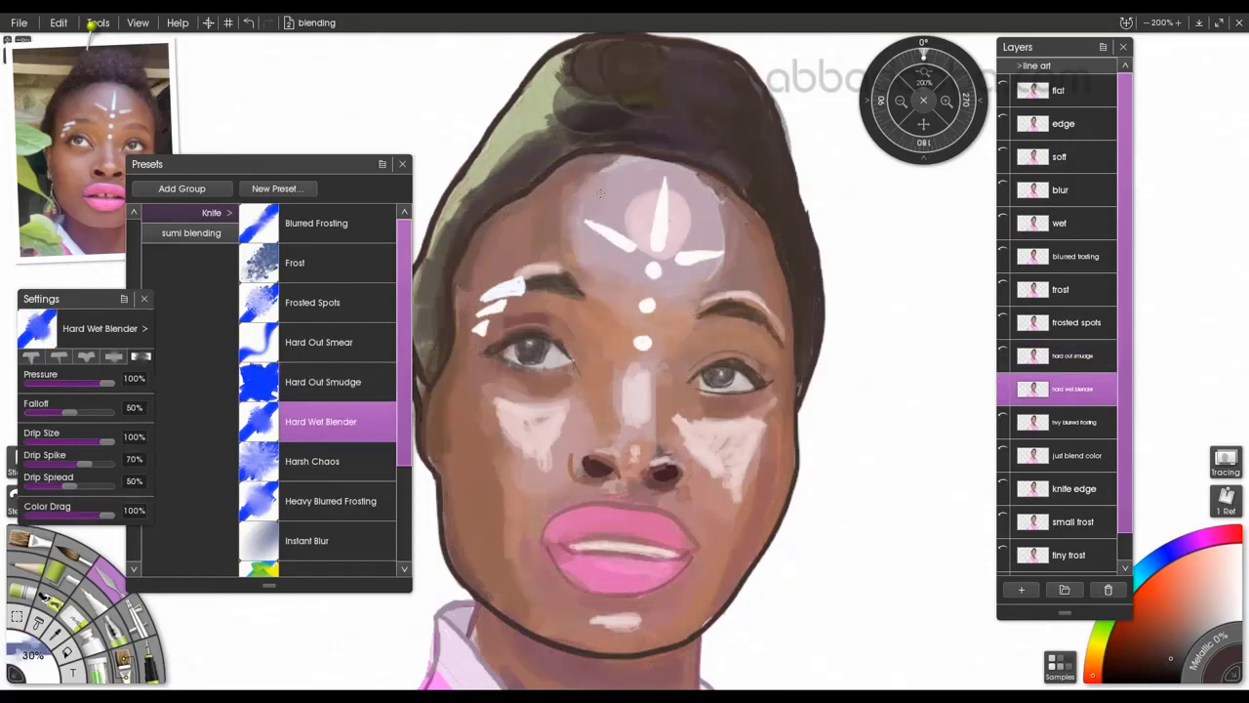
Blend the forehead, eyebrow, nose and right-hand cheek highlights with the Hard Wet Blender knife at 30% size
mouse_move(600, 192)
left_mouse_down()
mouse_move(643, 197)
mouse_move(709, 248)
mouse_move(627, 300)
mouse_move(719, 252)
mouse_move(738, 252)
mouse_move(758, 282)
mouse_move(740, 233)
mouse_move(772, 304)
mouse_move(726, 300)
left_mouse_up()
mouse_move(576, 239)
left_mouse_down()
mouse_move(583, 191)
mouse_move(539, 222)
left_mouse_up()
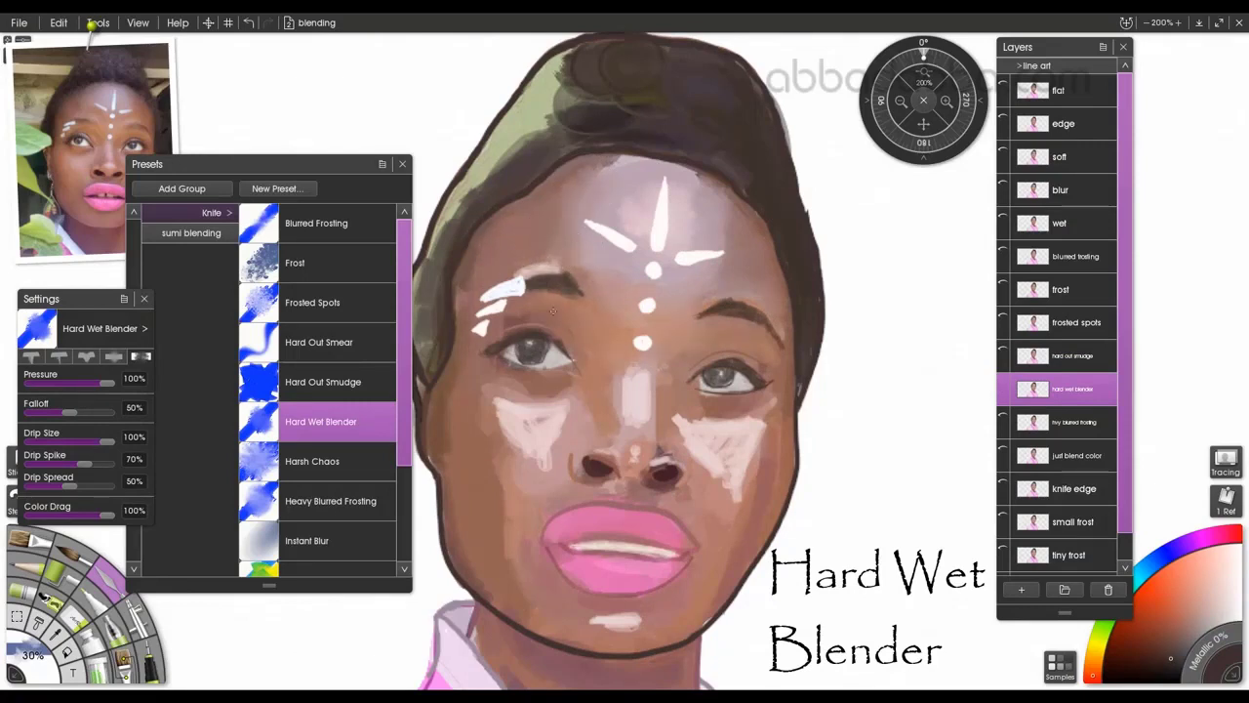
mouse_move(620, 377)
left_mouse_down()
mouse_move(635, 457)
mouse_move(701, 432)
mouse_move(764, 431)
mouse_move(701, 457)
mouse_move(732, 499)
mouse_move(764, 491)
left_mouse_up()
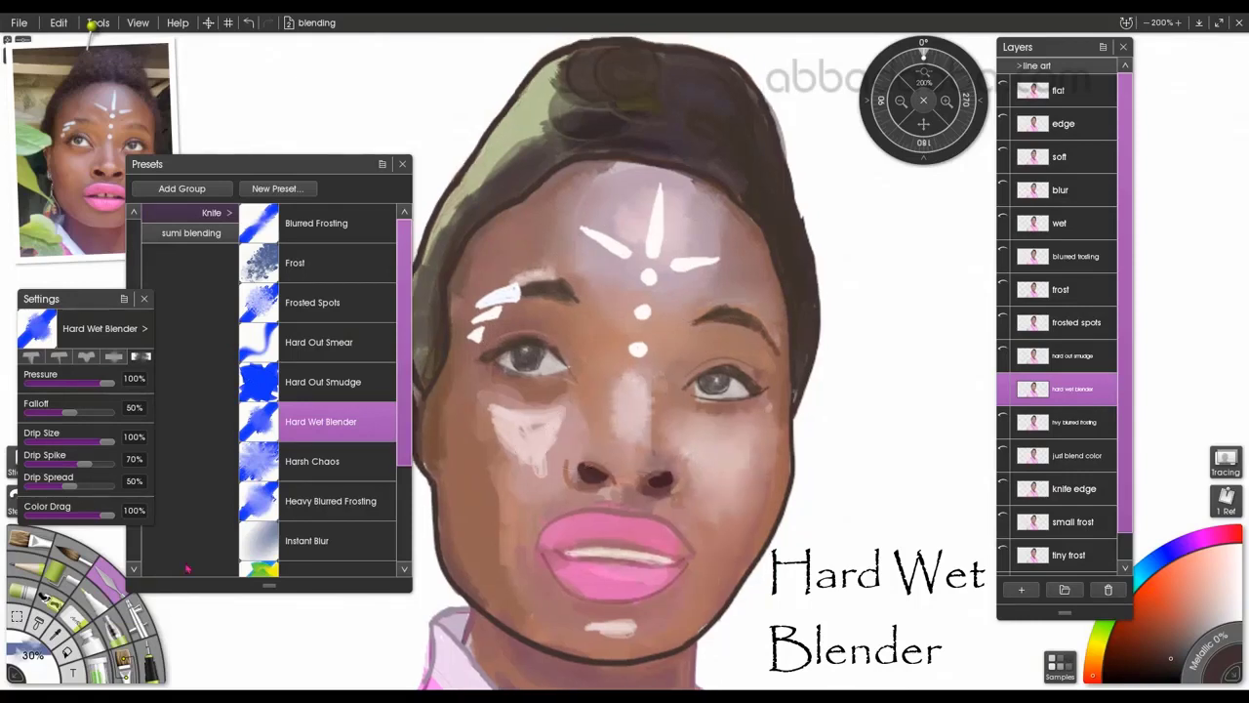
Set the Hard Wet Blender size to 18% and blend the left-hand cheek and chin highlights
left_click_drag(35, 665, 15, 631)
mouse_move(519, 434)
left_mouse_down()
mouse_move(553, 418)
mouse_move(521, 415)
mouse_move(562, 419)
left_mouse_up()
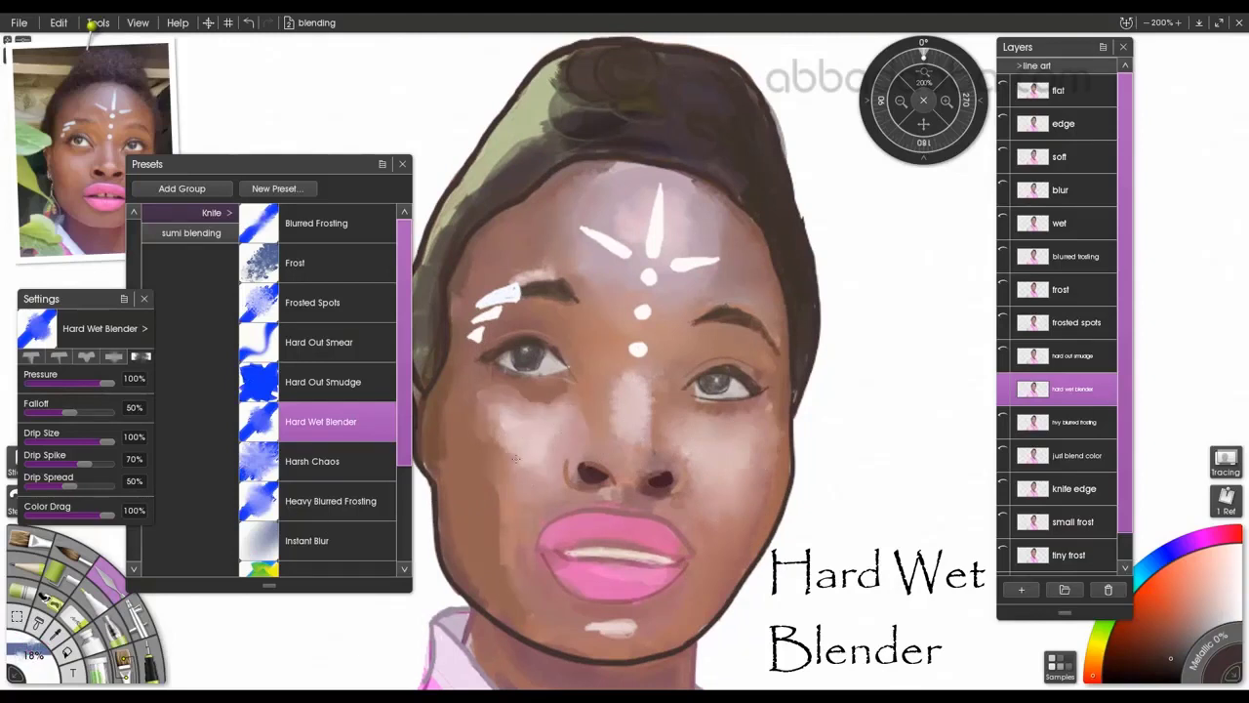
mouse_move(516, 459)
left_mouse_down()
mouse_move(557, 395)
mouse_move(516, 399)
mouse_move(542, 386)
left_mouse_up()
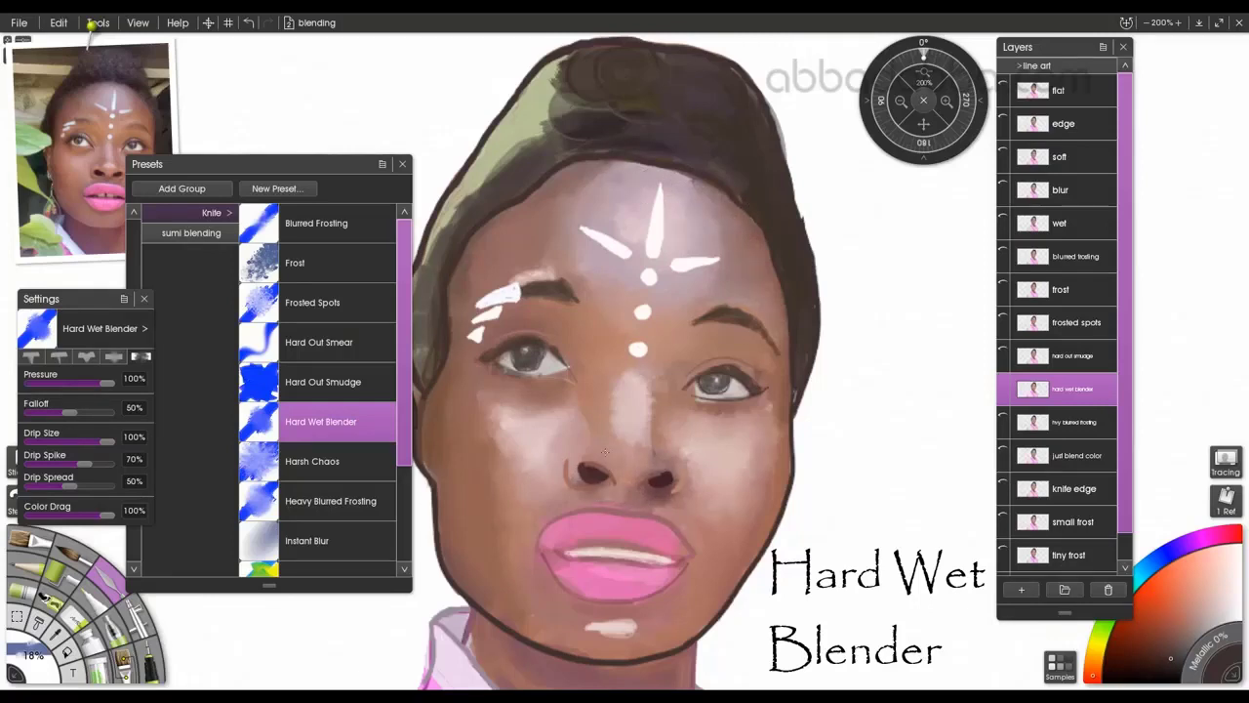
mouse_move(670, 617)
left_mouse_down()
mouse_move(606, 626)
mouse_move(639, 631)
left_mouse_up()
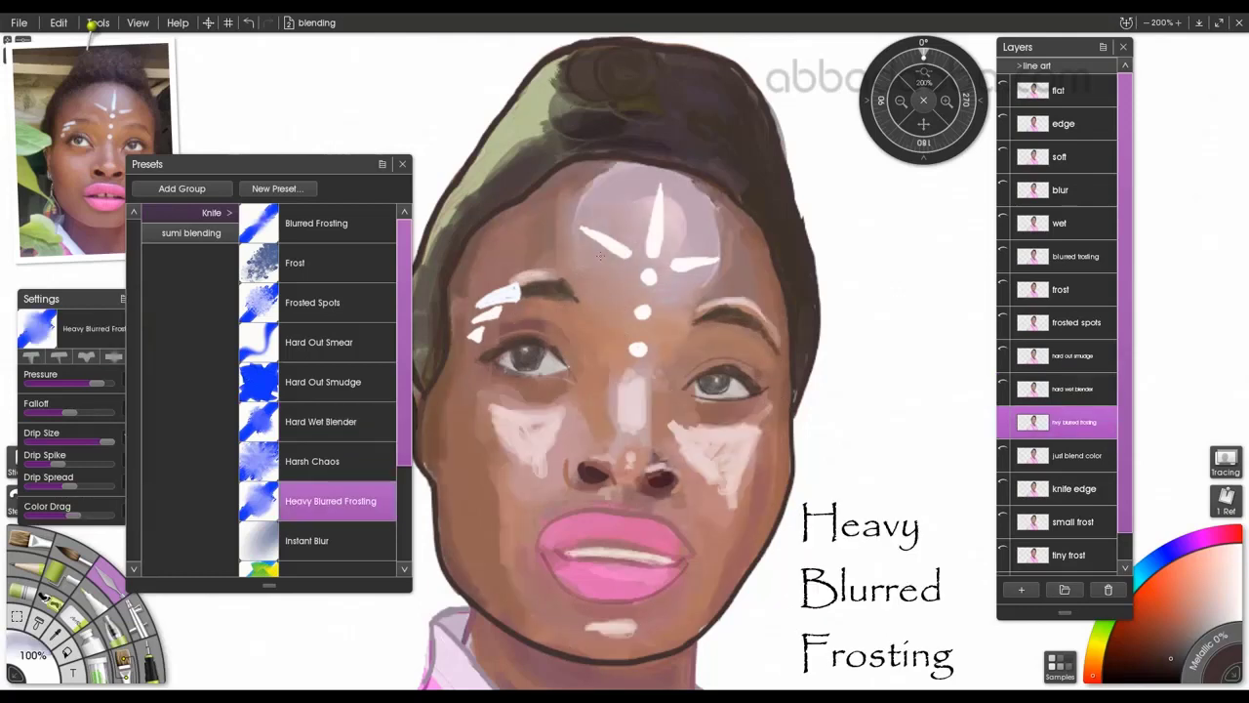
Blend the forehead highlight with the Heavy Blurred Frosting knife at 100%, and both cheeks and the nose bridge at 30%
mouse_move(599, 255)
left_mouse_down()
mouse_move(605, 223)
mouse_move(673, 219)
mouse_move(684, 266)
mouse_move(690, 255)
mouse_move(682, 228)
mouse_move(631, 200)
left_mouse_up()
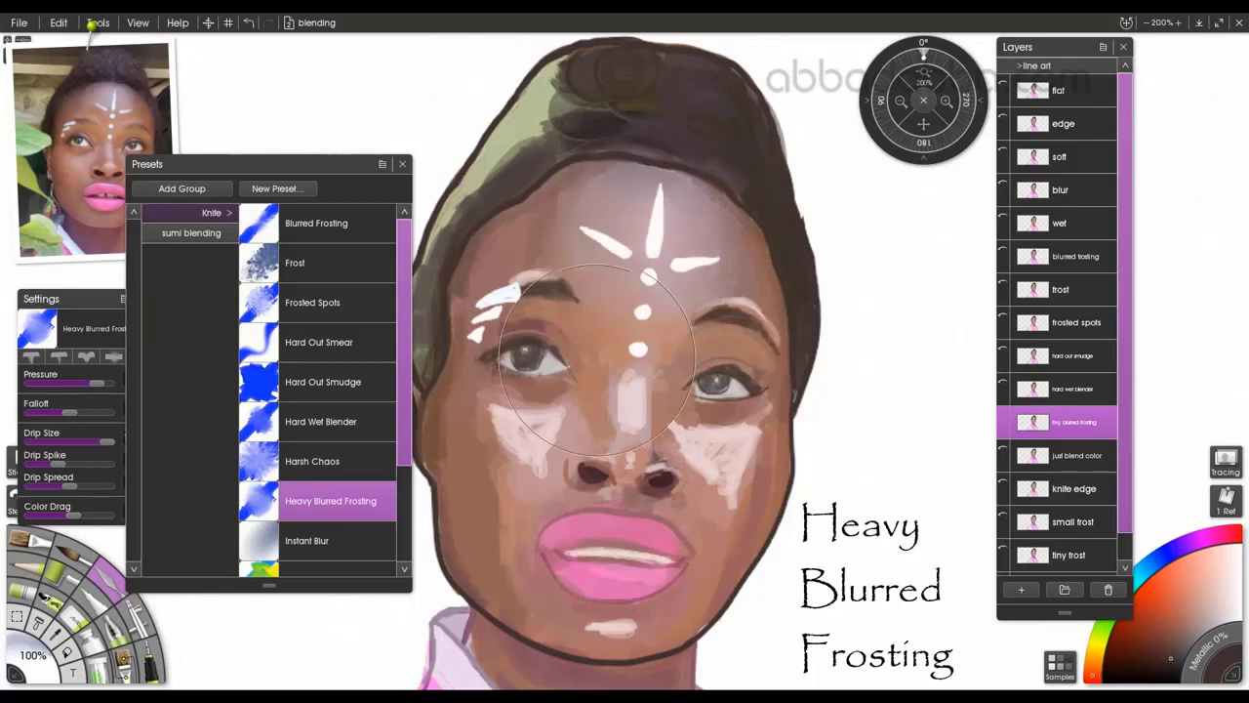
mouse_move(588, 379)
left_mouse_down("shift")
mouse_move(533, 421)
mouse_move(516, 409)
mouse_move(549, 439)
mouse_move(561, 414)
mouse_move(513, 445)
left_mouse_up("shift")
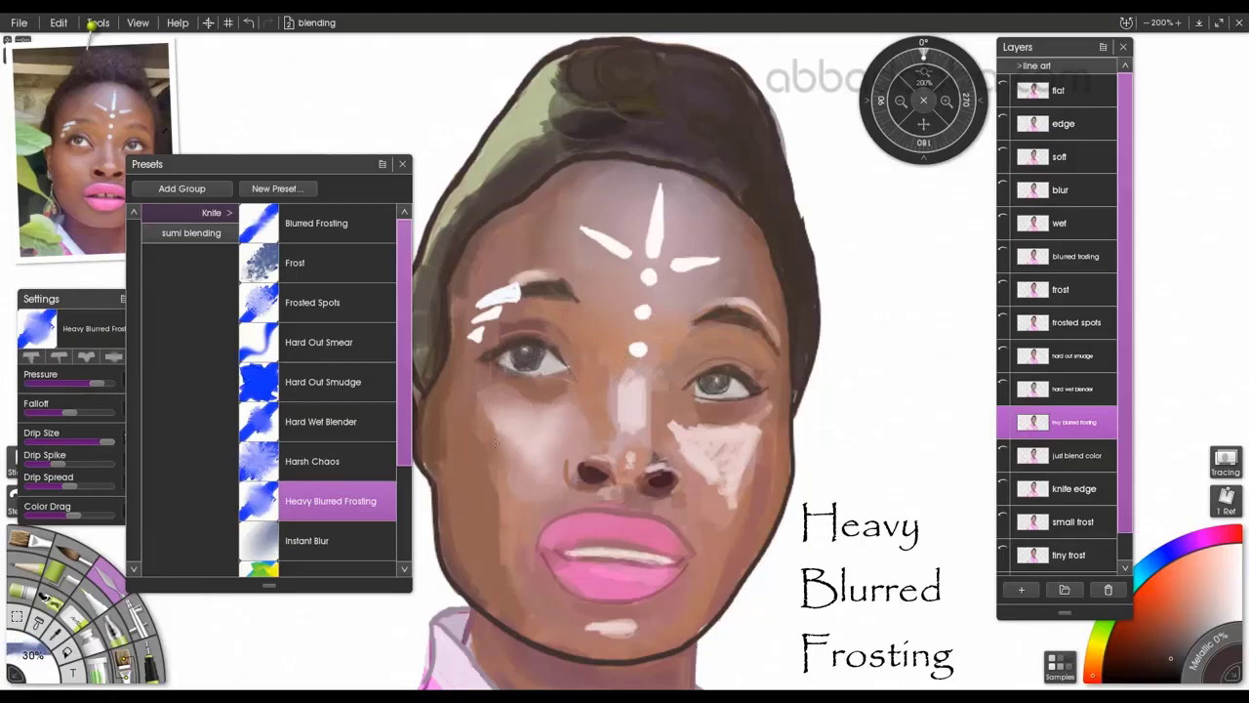
mouse_move(681, 436)
left_mouse_down()
mouse_move(760, 420)
mouse_move(739, 477)
mouse_move(693, 472)
left_mouse_up()
left_click_drag(640, 443, 631, 366)
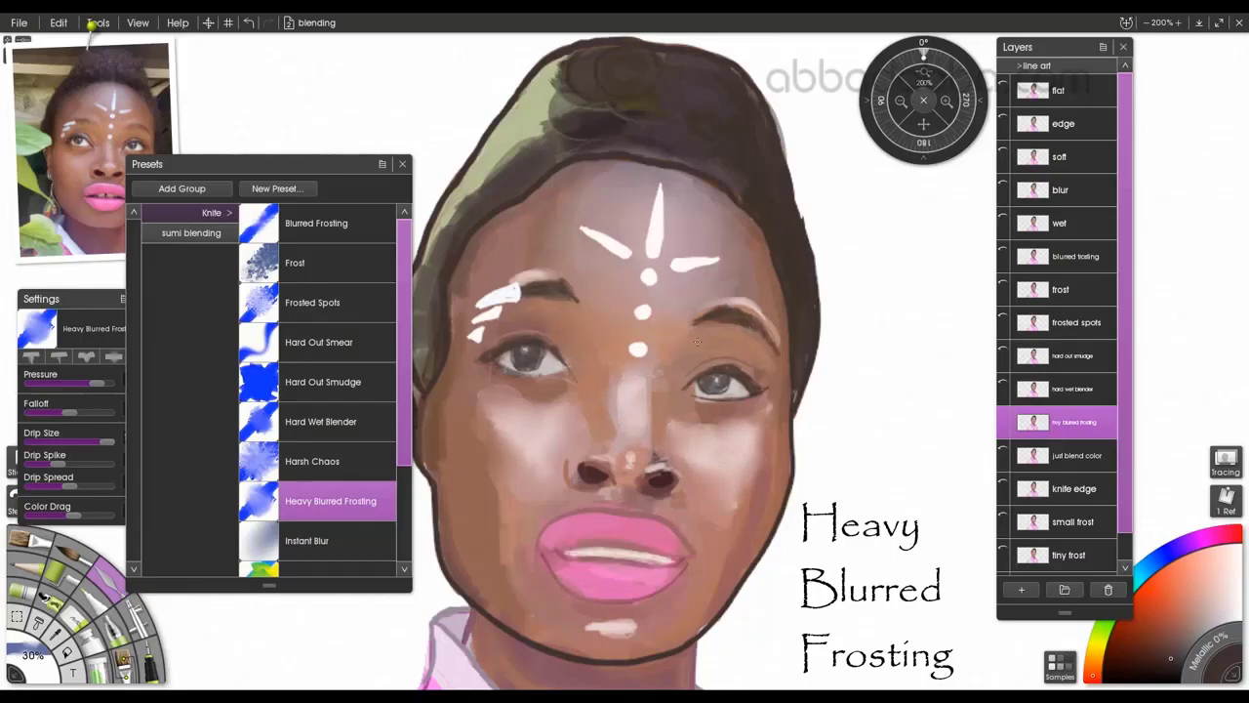
Smooth the brow edges, nose, inner cheeks, chin and jaw with the Heavy Blurred Frosting knife at 30%
left_click_drag(723, 319, 739, 310)
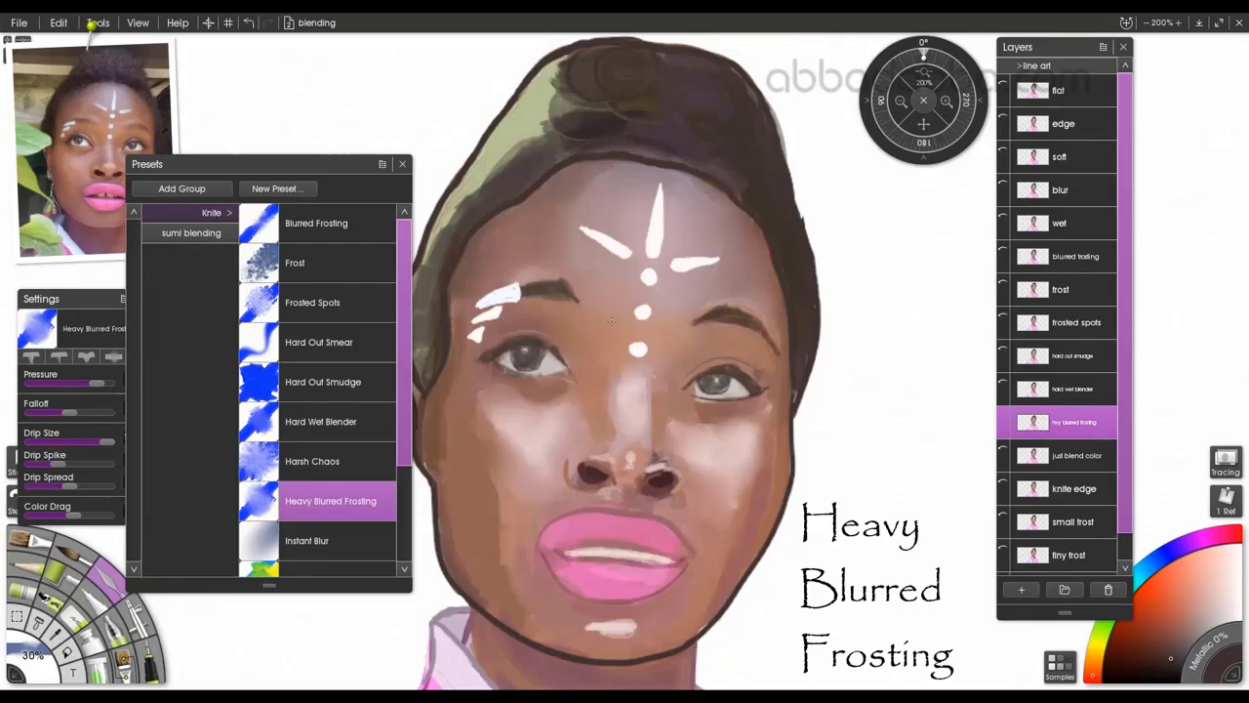
mouse_move(509, 420)
left_mouse_down()
mouse_move(580, 376)
mouse_move(589, 413)
mouse_move(646, 410)
mouse_move(628, 407)
mouse_move(649, 375)
mouse_move(622, 468)
mouse_move(632, 487)
mouse_move(682, 486)
mouse_move(636, 500)
left_mouse_up()
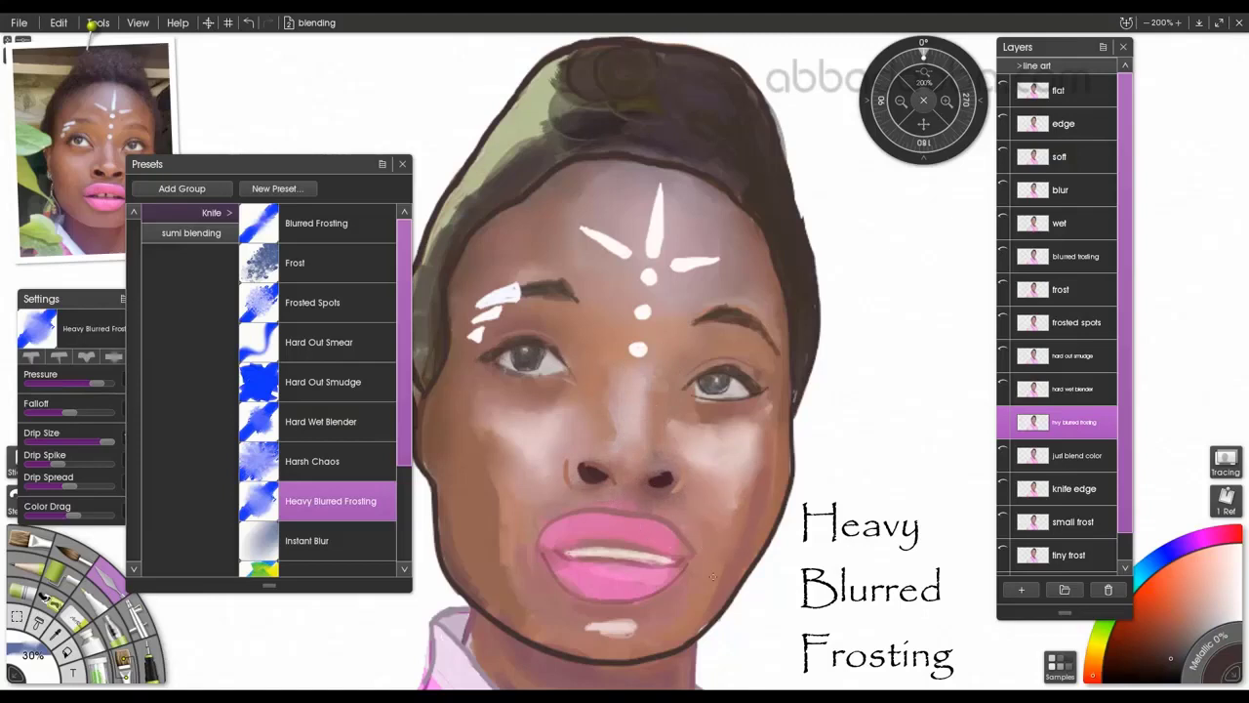
mouse_move(713, 578)
left_mouse_down()
mouse_move(754, 499)
mouse_move(767, 414)
mouse_move(710, 423)
mouse_move(694, 403)
mouse_move(755, 410)
left_mouse_up()
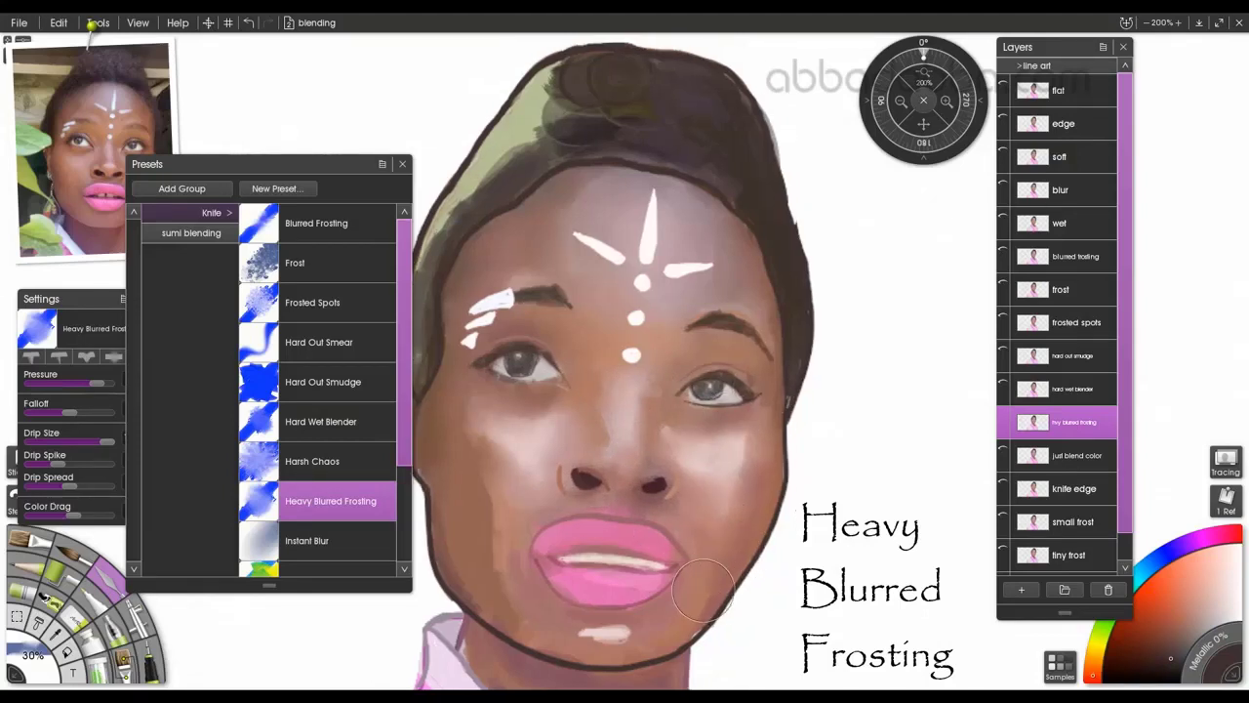
mouse_move(722, 566)
left_mouse_down()
mouse_move(702, 605)
mouse_move(781, 576)
left_mouse_up()
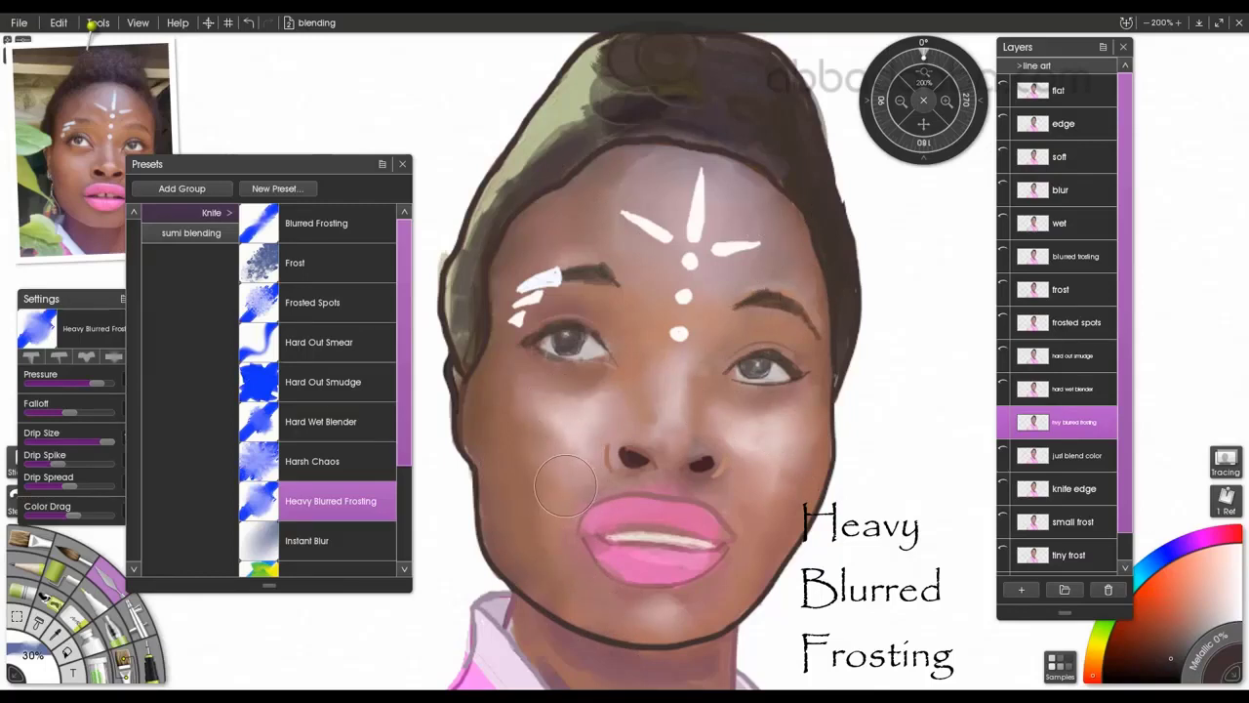
Save the painting, hide the heavy blurred frosting layer, and show and select the just blend color layer
key("ctrl+s")
left_click(1003, 415)
left_click(1004, 449)
left_click(1061, 461)
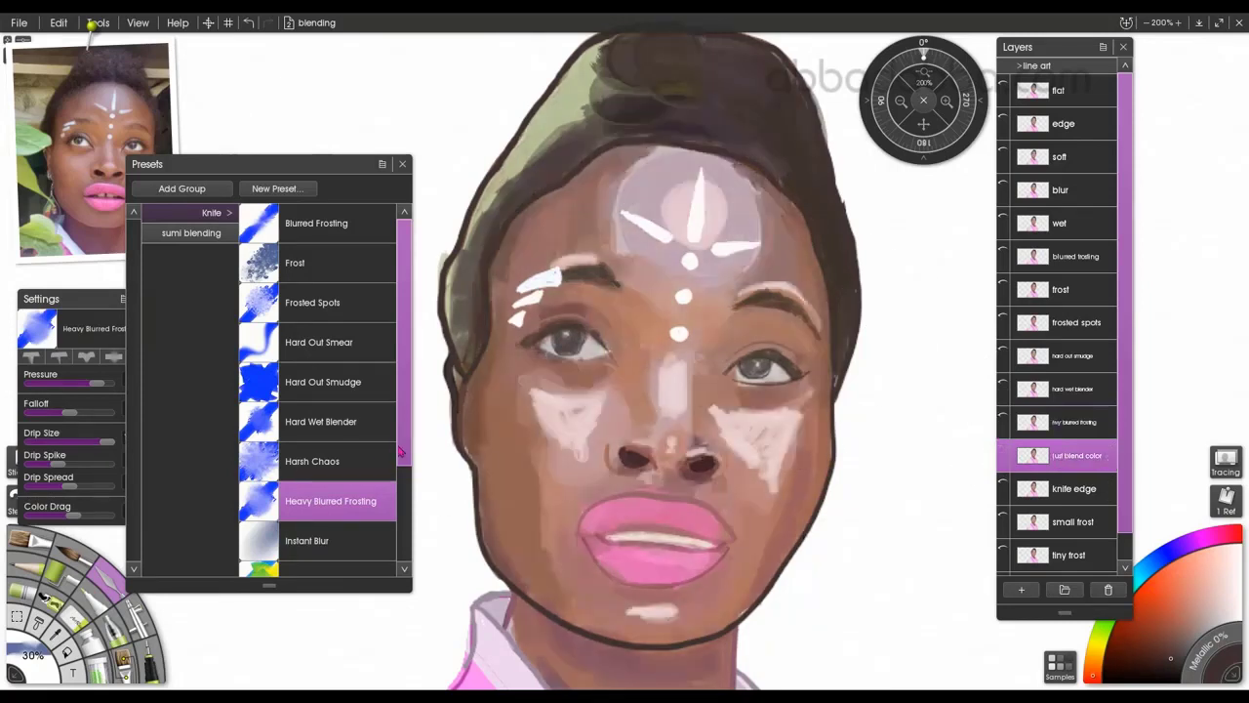
Choose the Small Frost knife preset, reduce its size to 42%, and blend both cheek highlights on the small frost layer
scroll(400, 451, "down", 3)
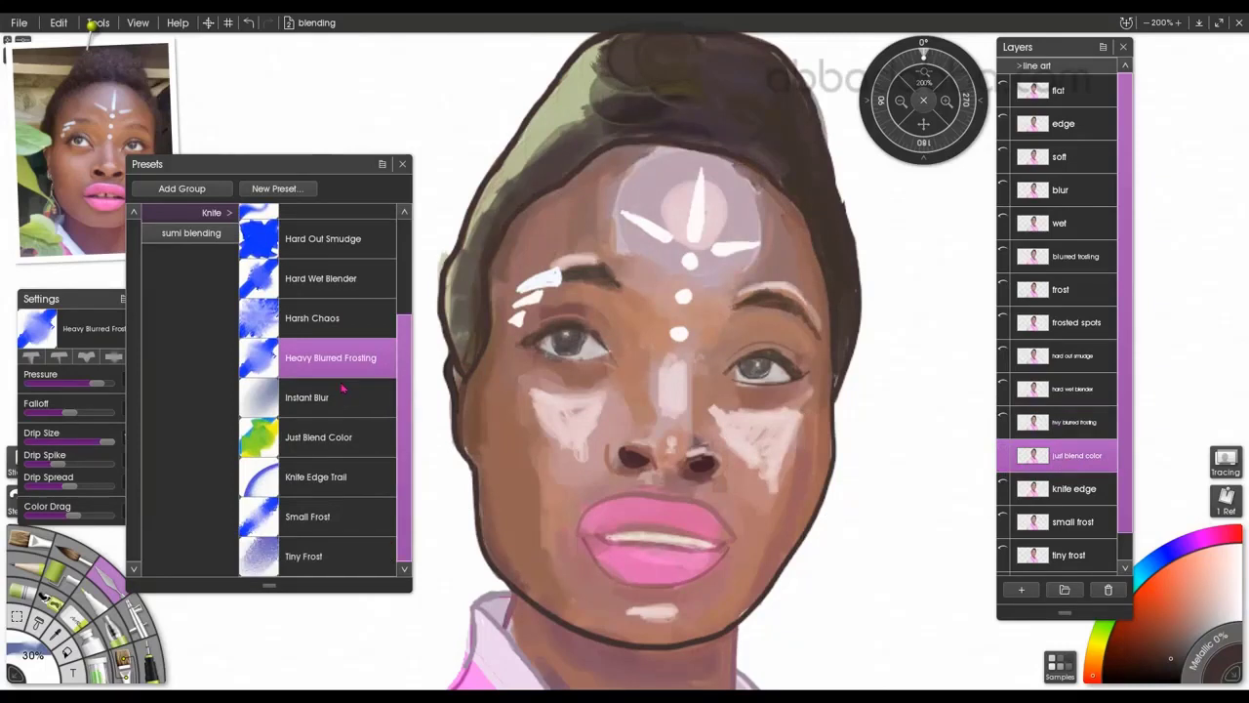
left_click(307, 516)
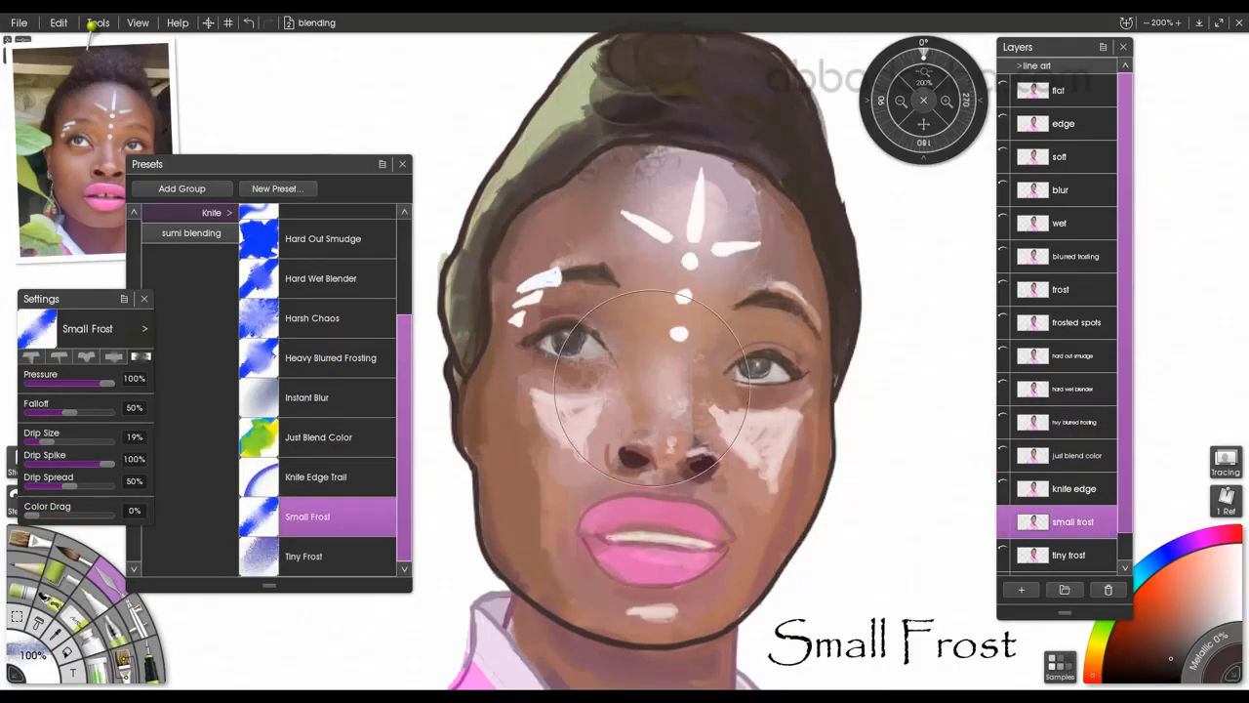
mouse_move(28, 645)
left_mouse_down()
mouse_move(19, 632)
mouse_move(31, 651)
left_mouse_up()
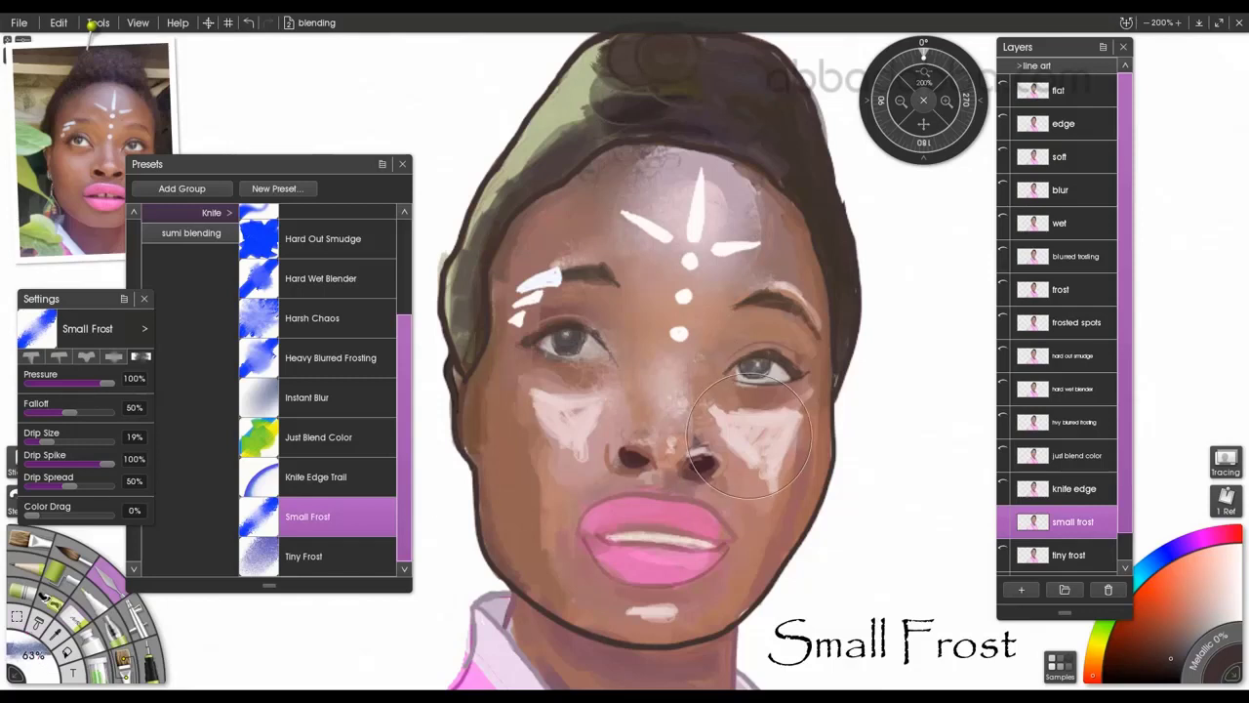
left_click_drag(754, 443, 734, 444)
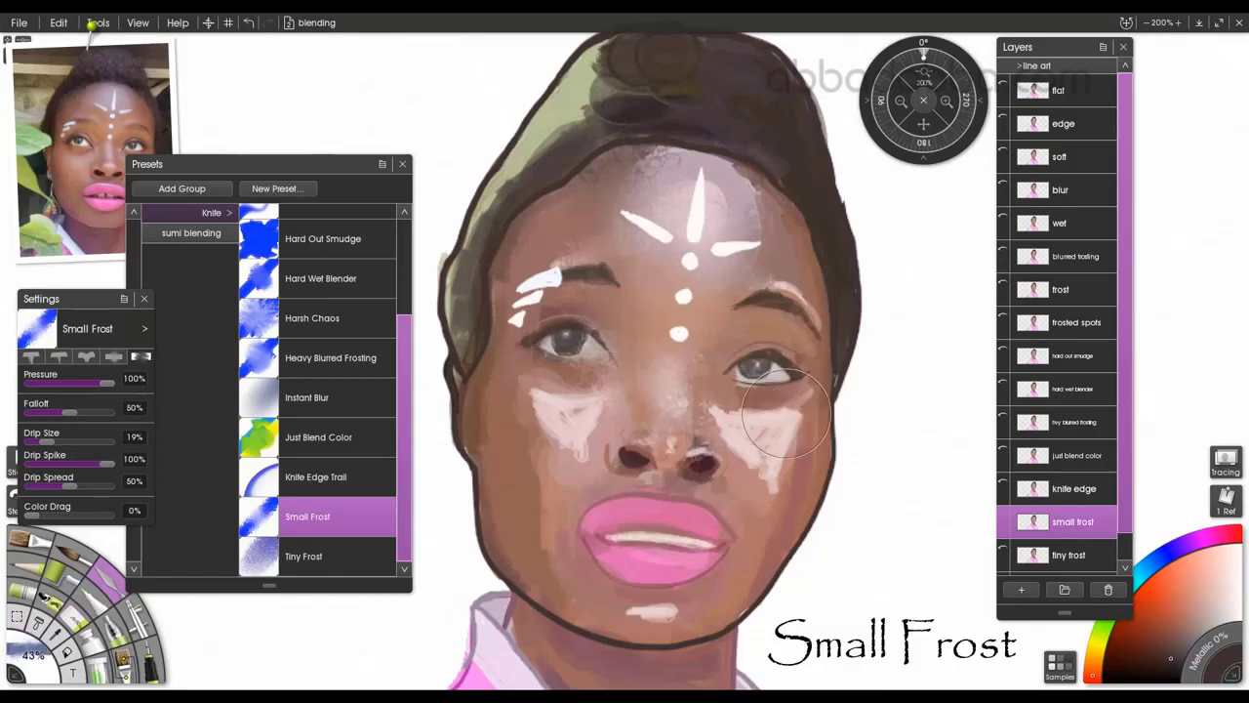
mouse_move(793, 410)
left_mouse_down()
mouse_move(754, 445)
mouse_move(771, 478)
mouse_move(750, 429)
left_mouse_up()
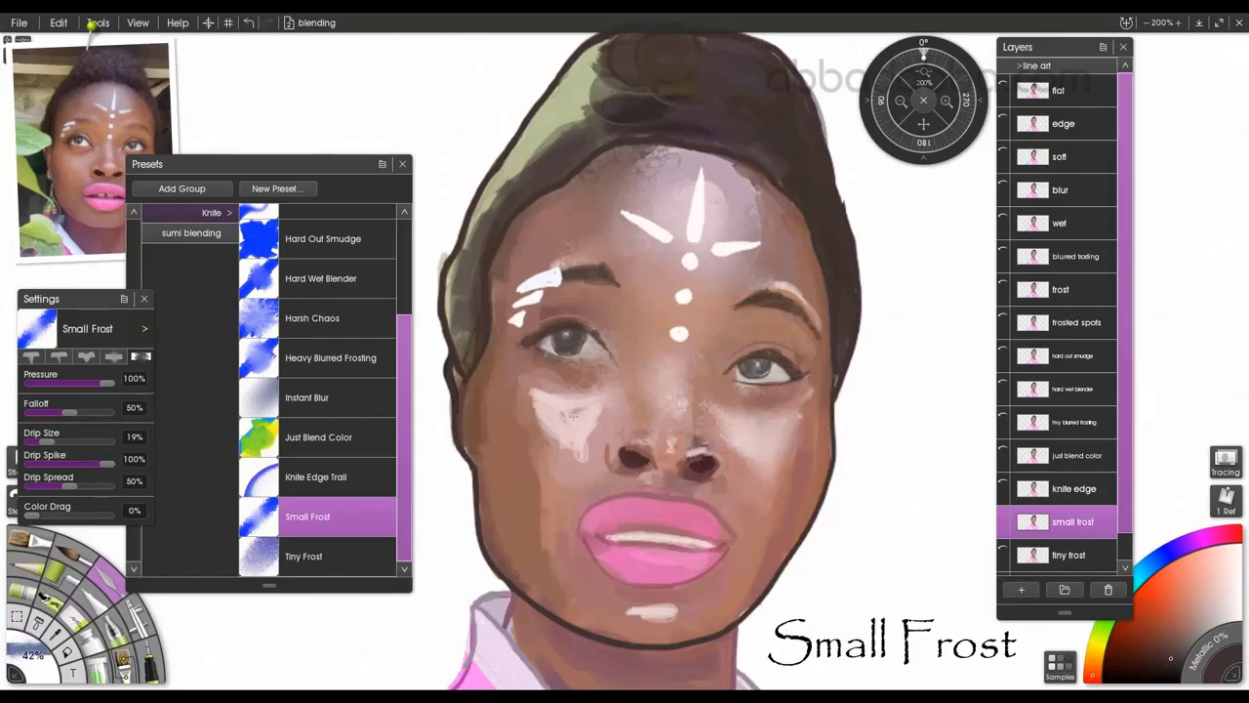
mouse_move(576, 405)
left_mouse_down()
mouse_move(552, 410)
mouse_move(561, 424)
left_mouse_up()
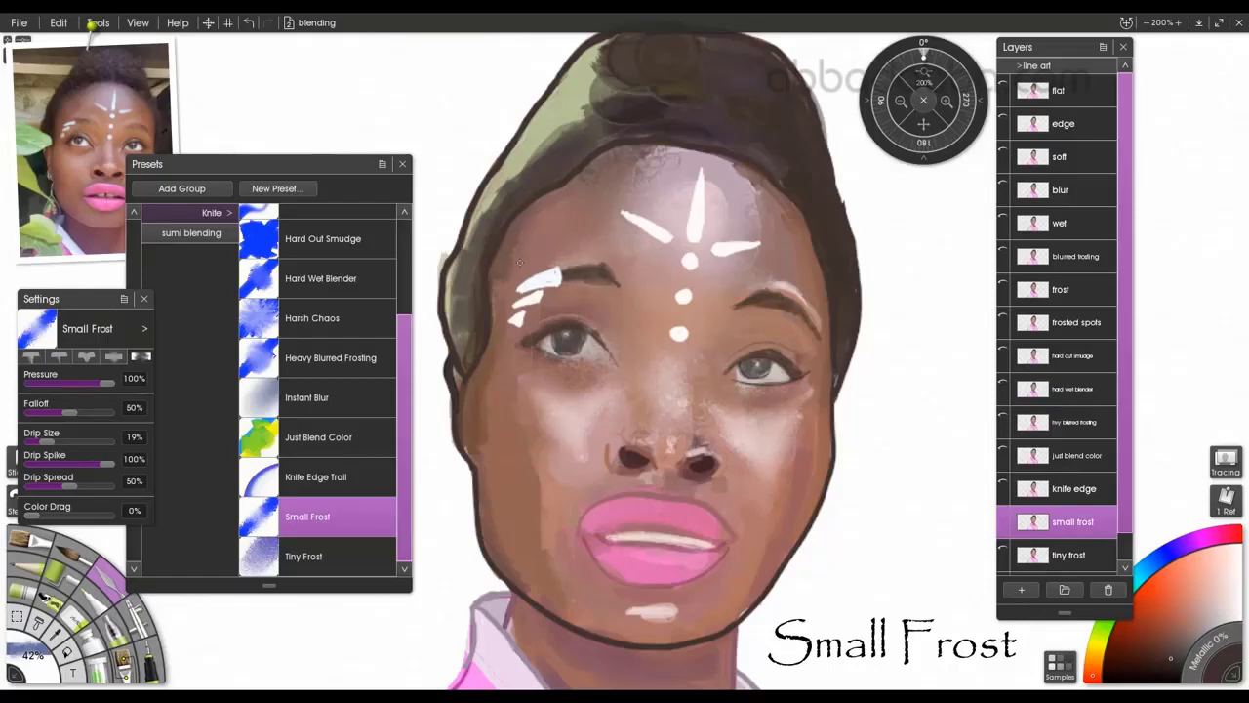
Smooth the forehead, eyebrow, nose and chin highlights with the Small Frost knife at 42%
left_click_drag(674, 169, 752, 194)
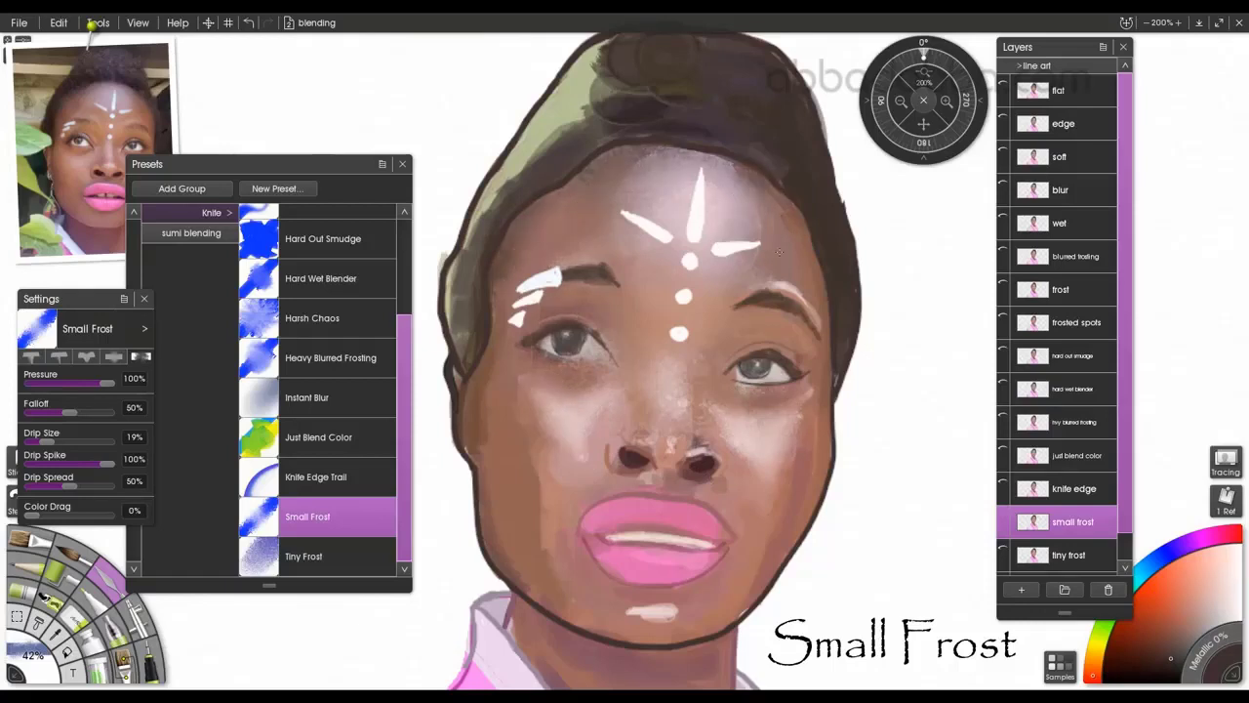
left_click_drag(789, 285, 784, 262)
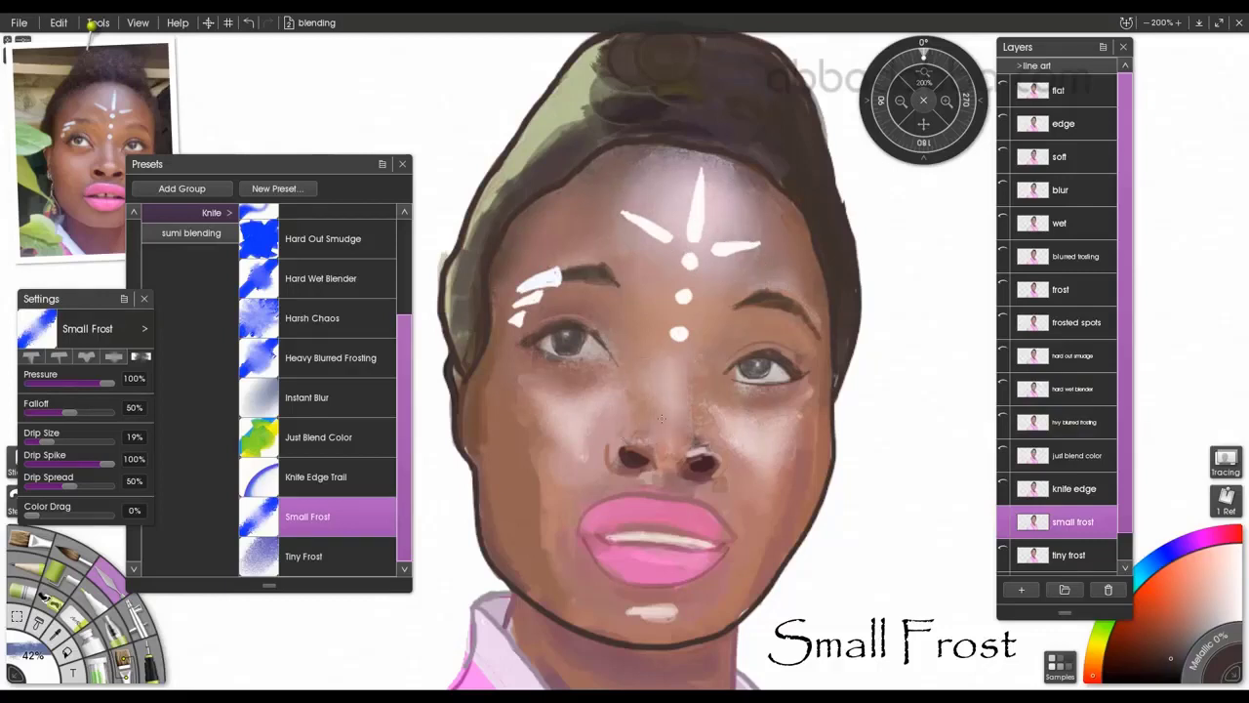
left_click_drag(715, 456, 700, 461)
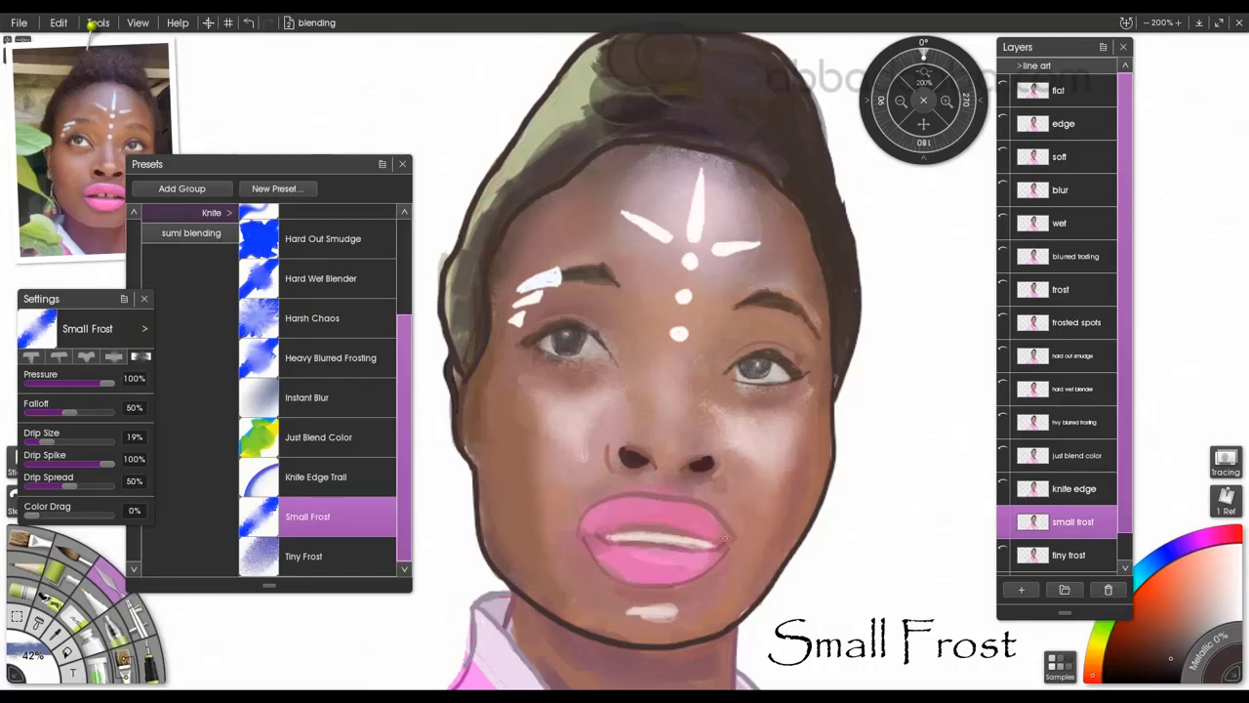
left_click_drag(674, 609, 627, 611)
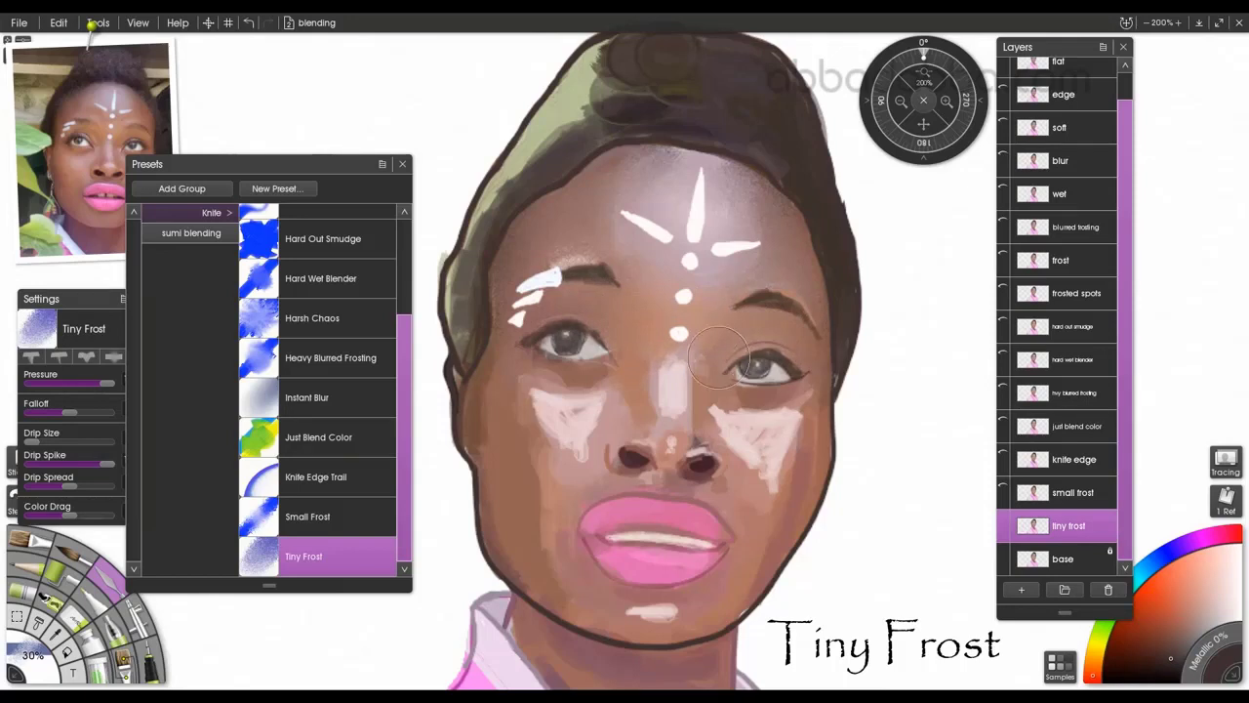
Blend the nose and left-hand cheek with the Tiny Frost knife at 30%, and the right-hand cheek, chin and upper lip area at 21%
mouse_move(676, 365)
left_mouse_down()
mouse_move(662, 450)
mouse_move(651, 447)
mouse_move(688, 466)
mouse_move(643, 469)
mouse_move(589, 411)
mouse_move(541, 400)
mouse_move(574, 455)
mouse_move(591, 457)
mouse_move(605, 429)
mouse_move(596, 376)
mouse_move(551, 375)
left_mouse_up()
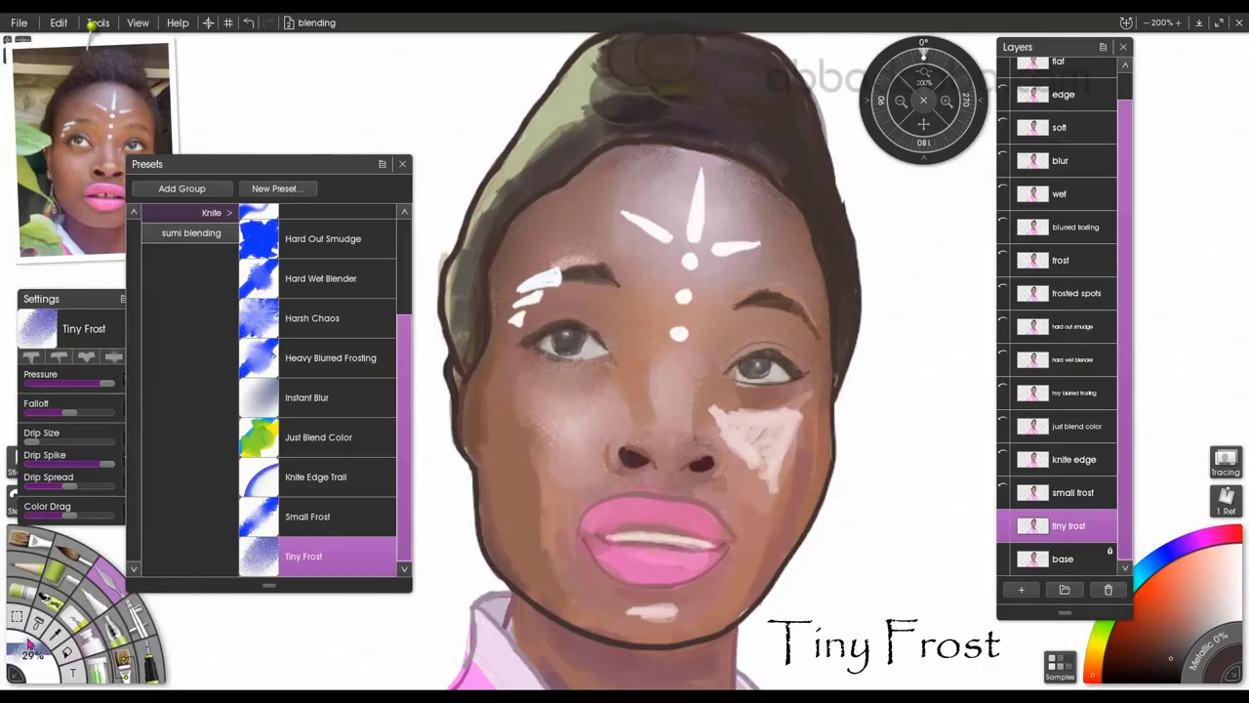
mouse_move(29, 644)
left_mouse_down()
mouse_move(39, 669)
mouse_move(29, 641)
left_mouse_up()
mouse_move(785, 419)
left_mouse_down()
mouse_move(714, 410)
mouse_move(734, 454)
mouse_move(761, 464)
mouse_move(772, 450)
mouse_move(766, 503)
mouse_move(774, 482)
mouse_move(744, 485)
mouse_move(774, 414)
mouse_move(740, 408)
left_mouse_up()
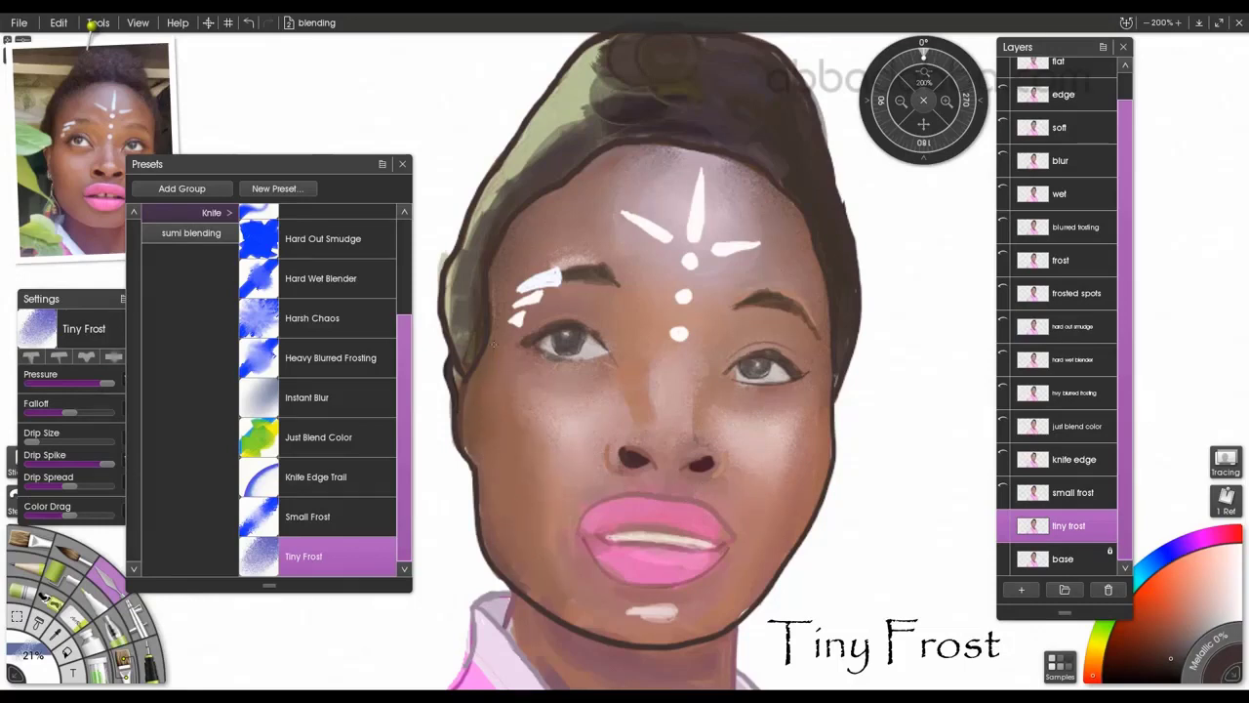
mouse_move(658, 603)
left_mouse_down()
mouse_move(640, 605)
mouse_move(642, 622)
left_mouse_up()
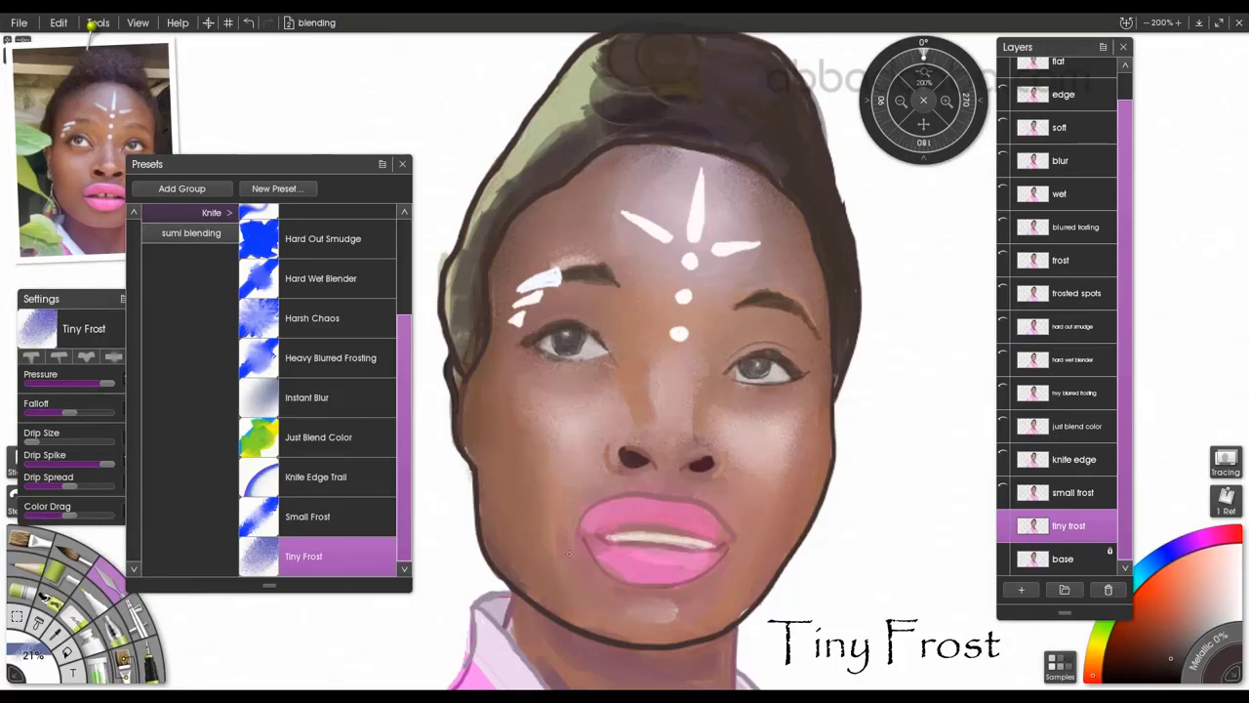
mouse_move(723, 592)
left_mouse_down()
mouse_move(675, 599)
mouse_move(683, 617)
left_mouse_up()
left_click_drag(695, 476, 667, 485)
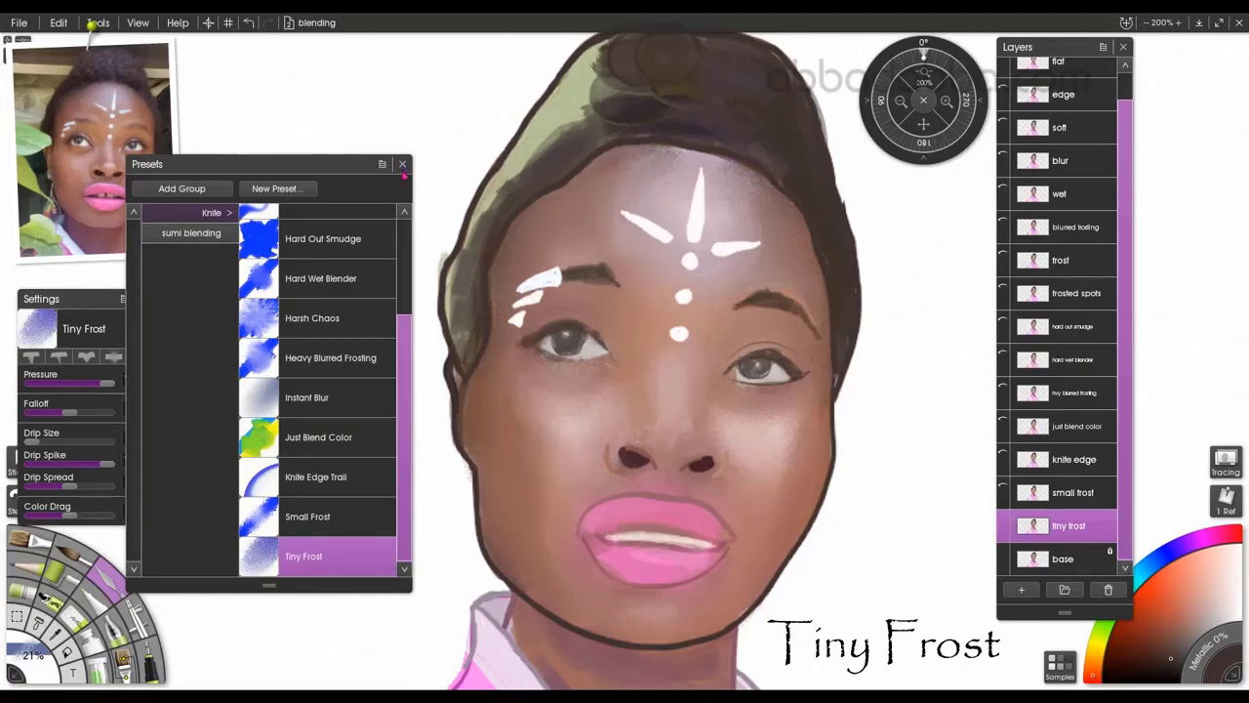
Close the Presets and Settings panels to clear the view of the portrait
scroll(408, 350, "up", 2)
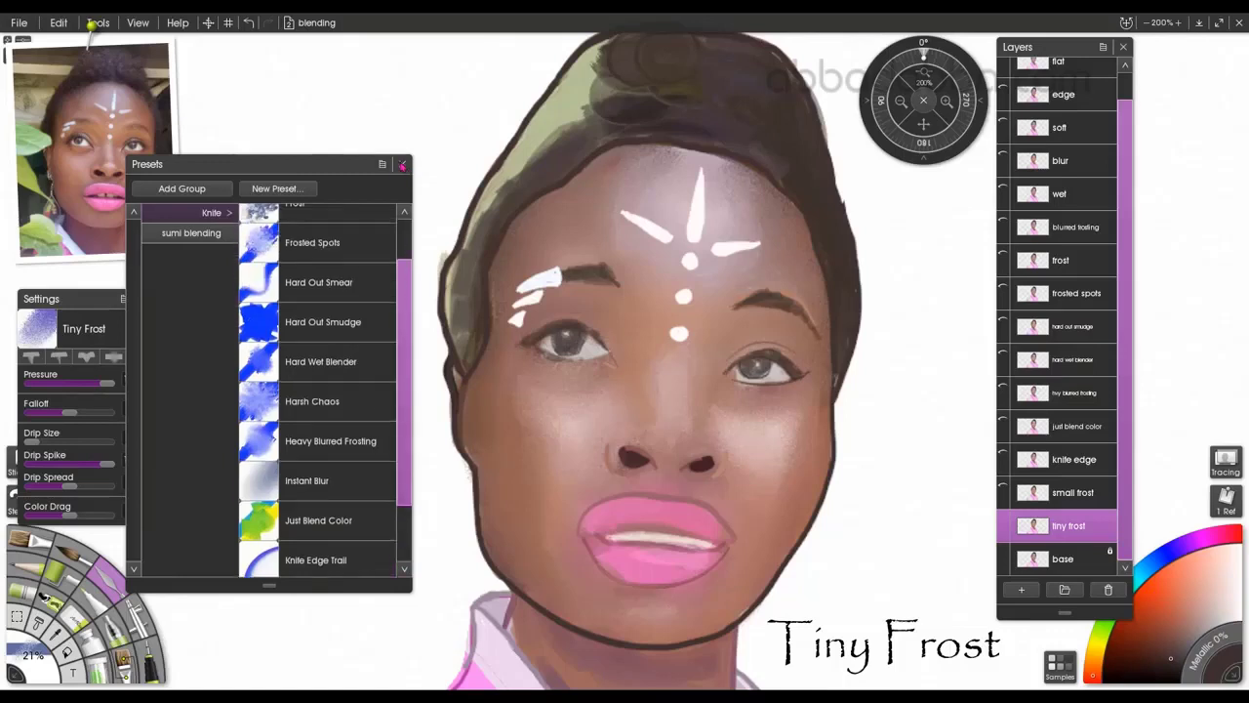
left_click(402, 165)
left_click(145, 300)
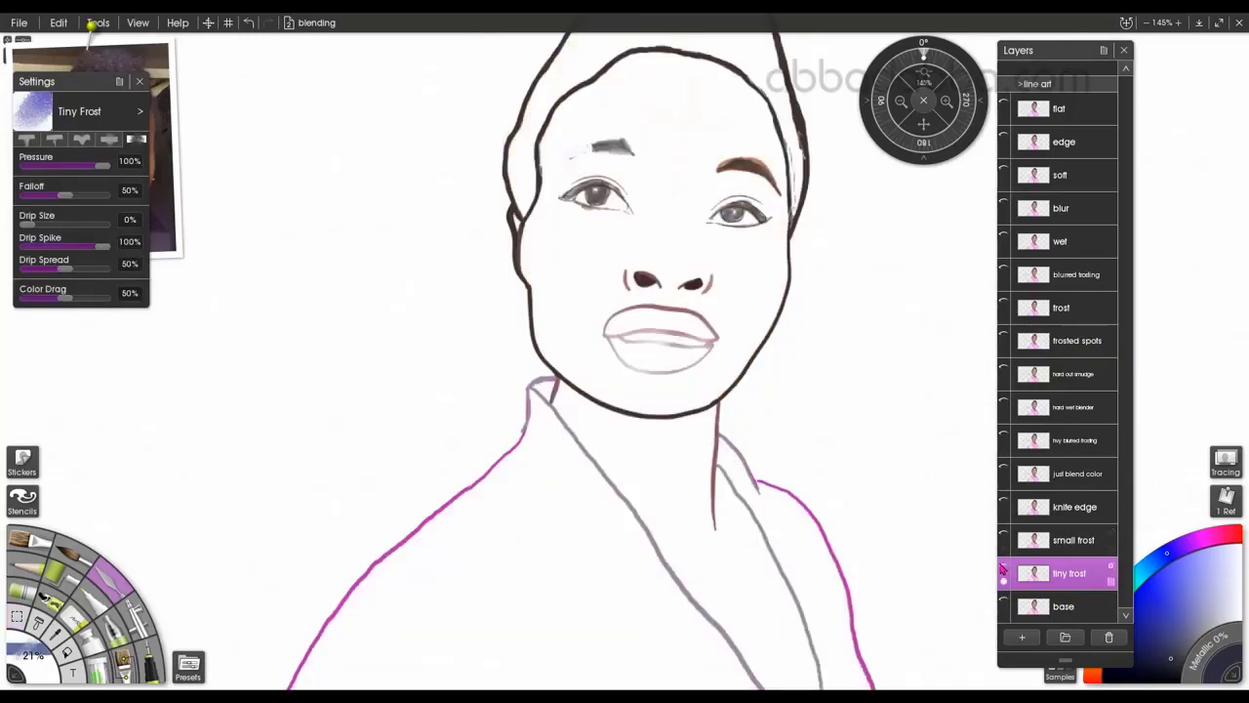
Make the tiny frost layer and the base layer visible beneath the line art
left_click(1004, 573)
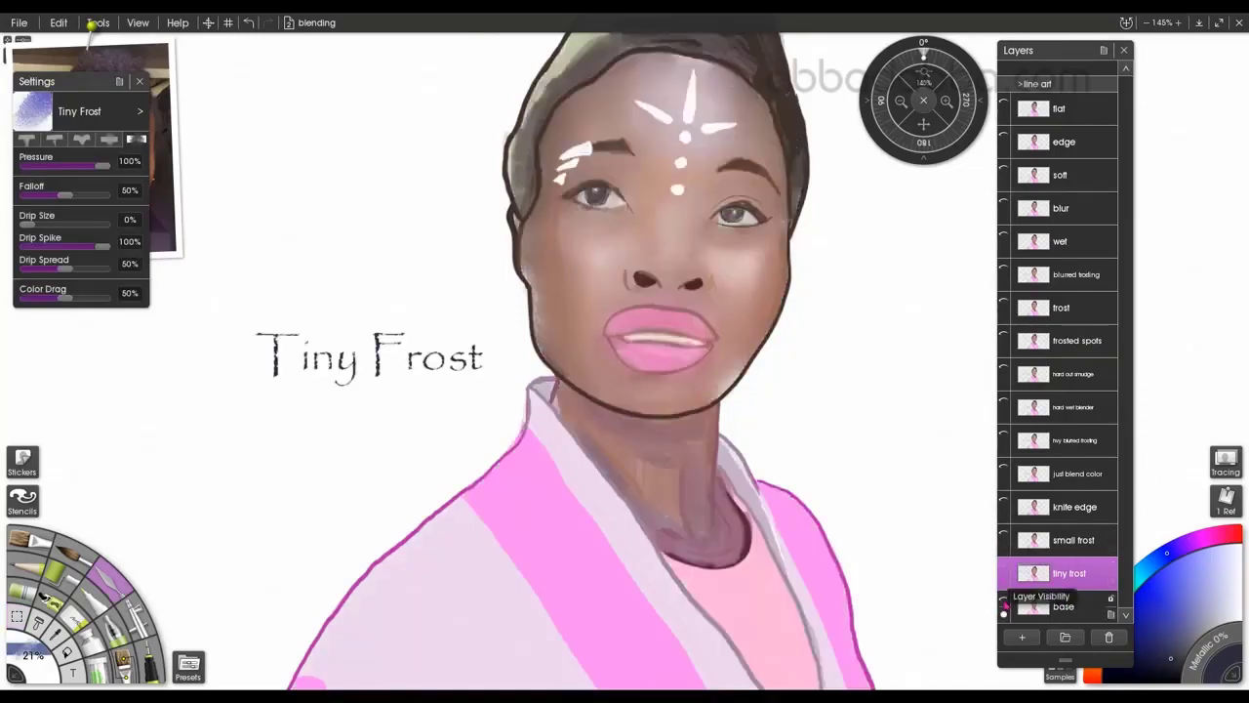
left_click(1004, 607)
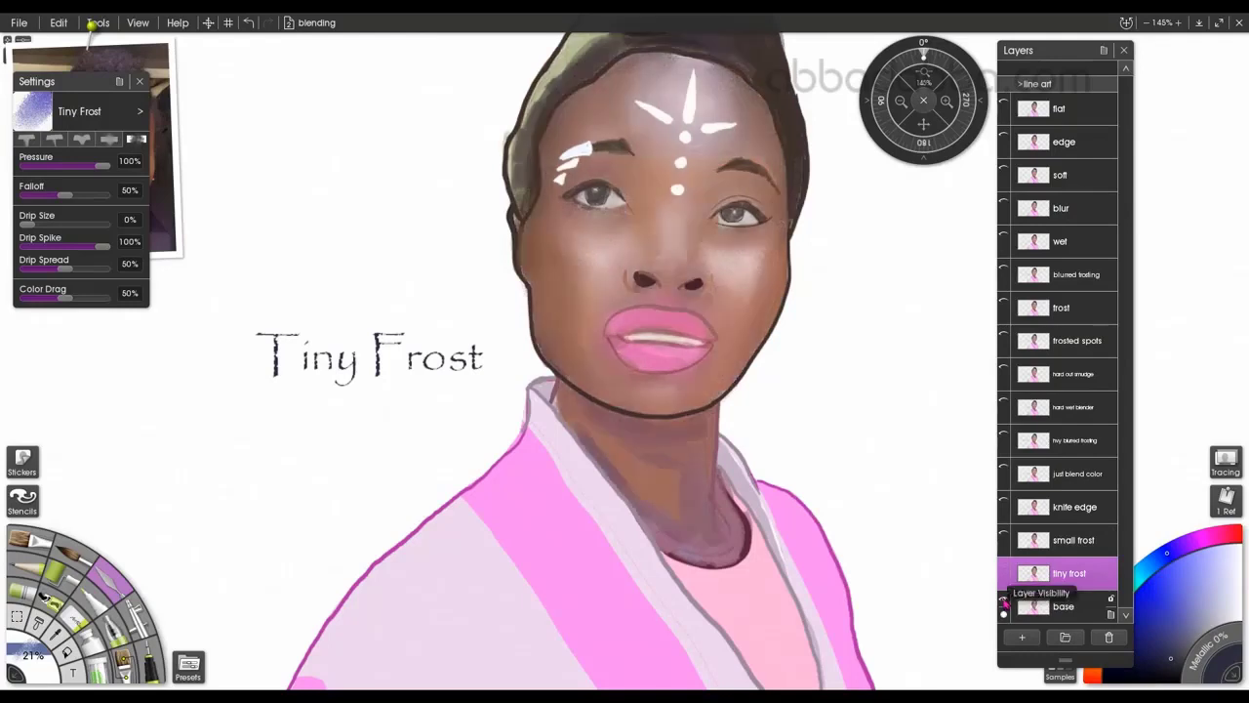